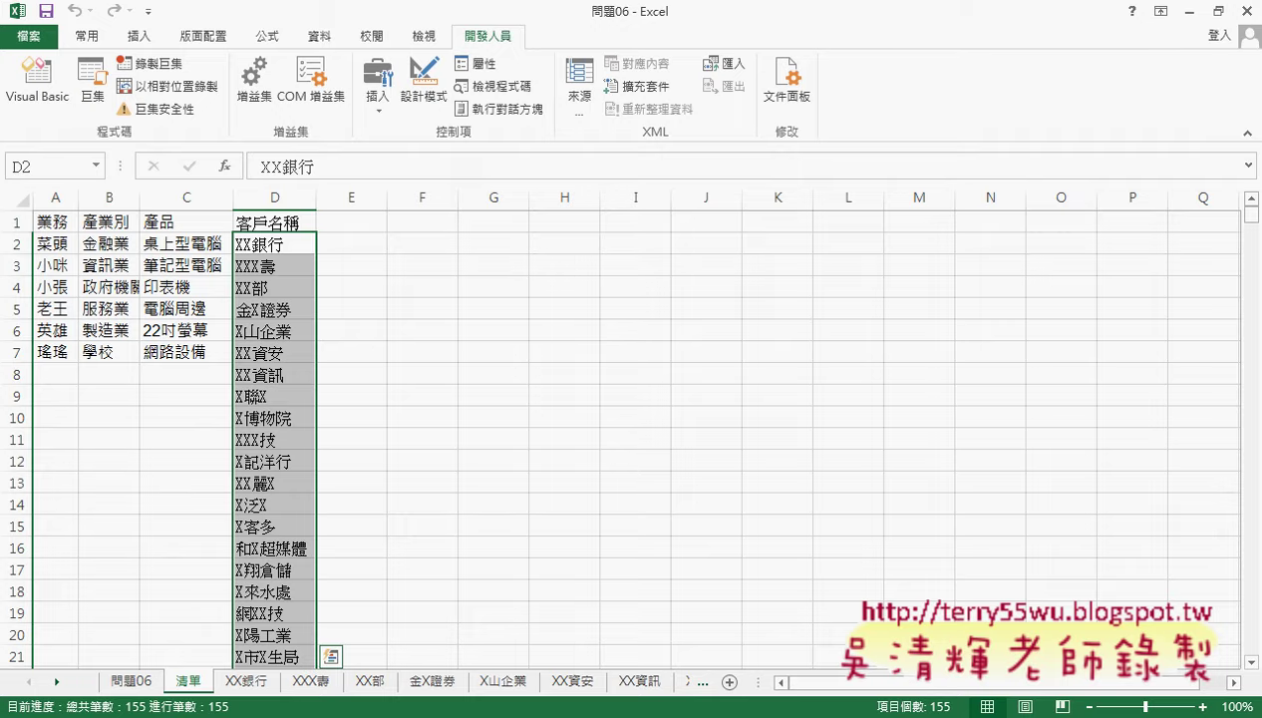
# Open the VBA editor on Module1's code and scroll up to the 批次篩選 procedure.
pyautogui.click(37, 78)
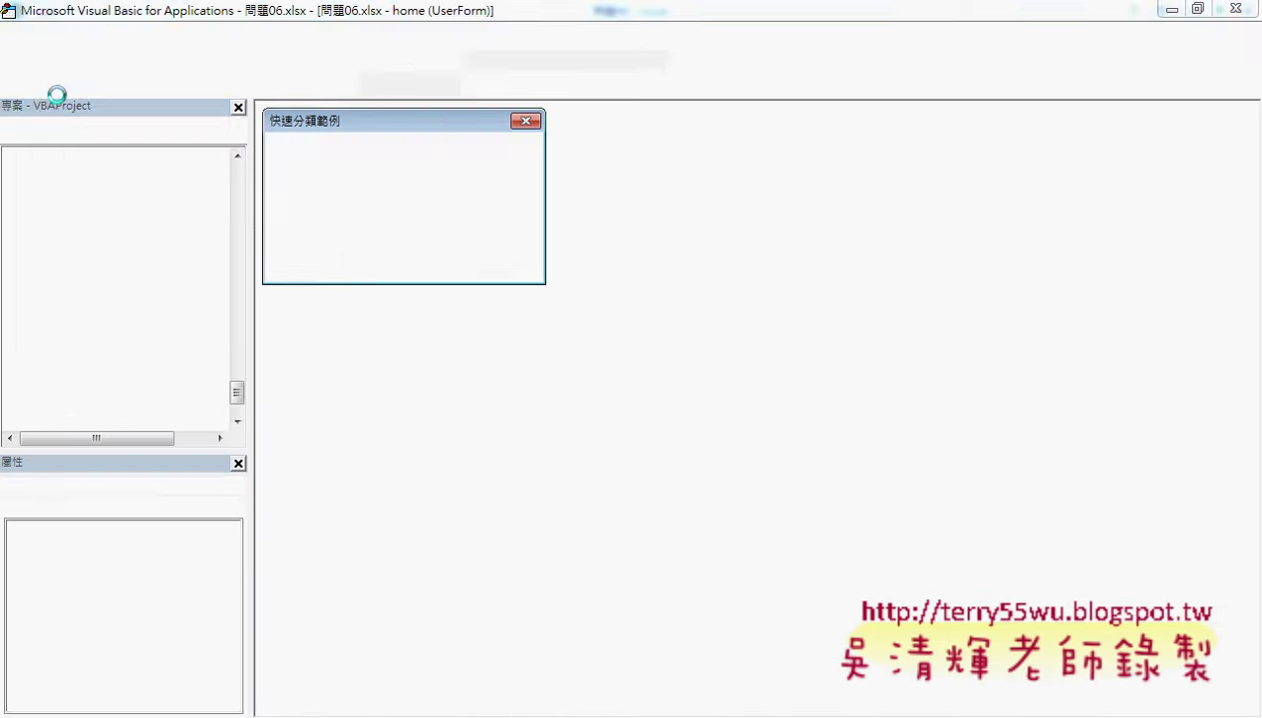
pyautogui.moveTo(236, 182); pyautogui.dragTo(249, 430)
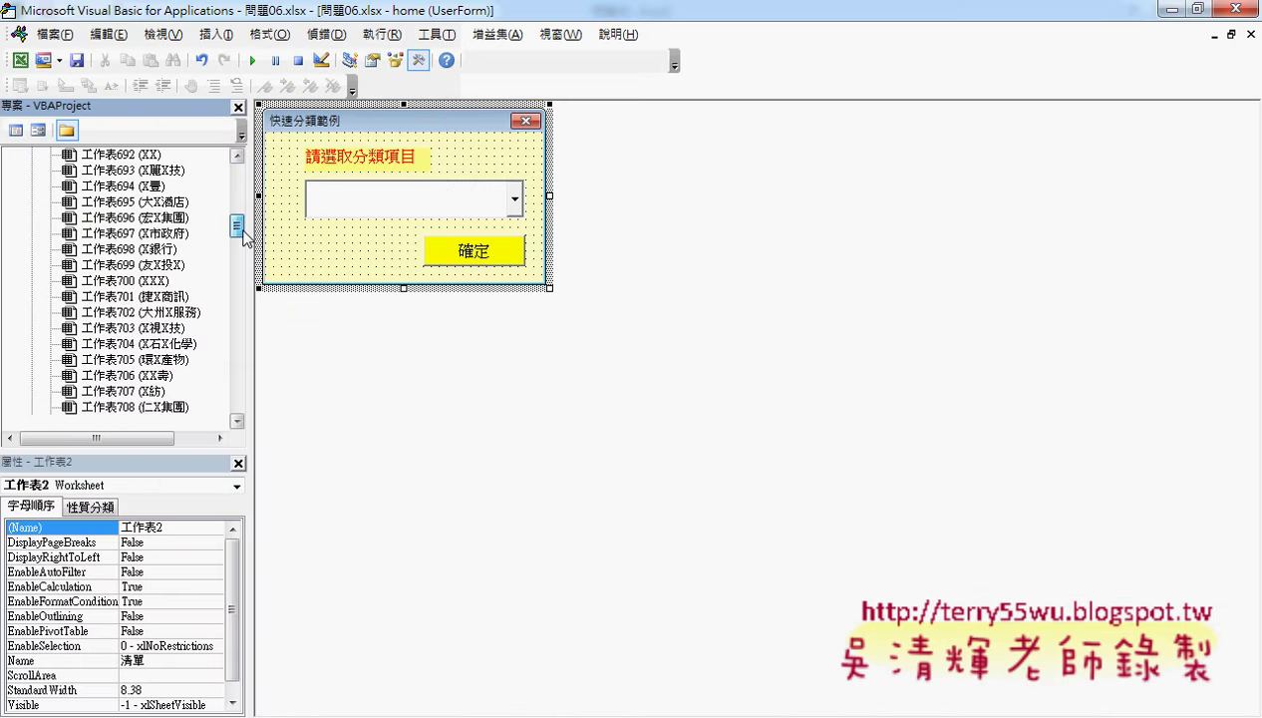
pyautogui.doubleClick(101, 407)
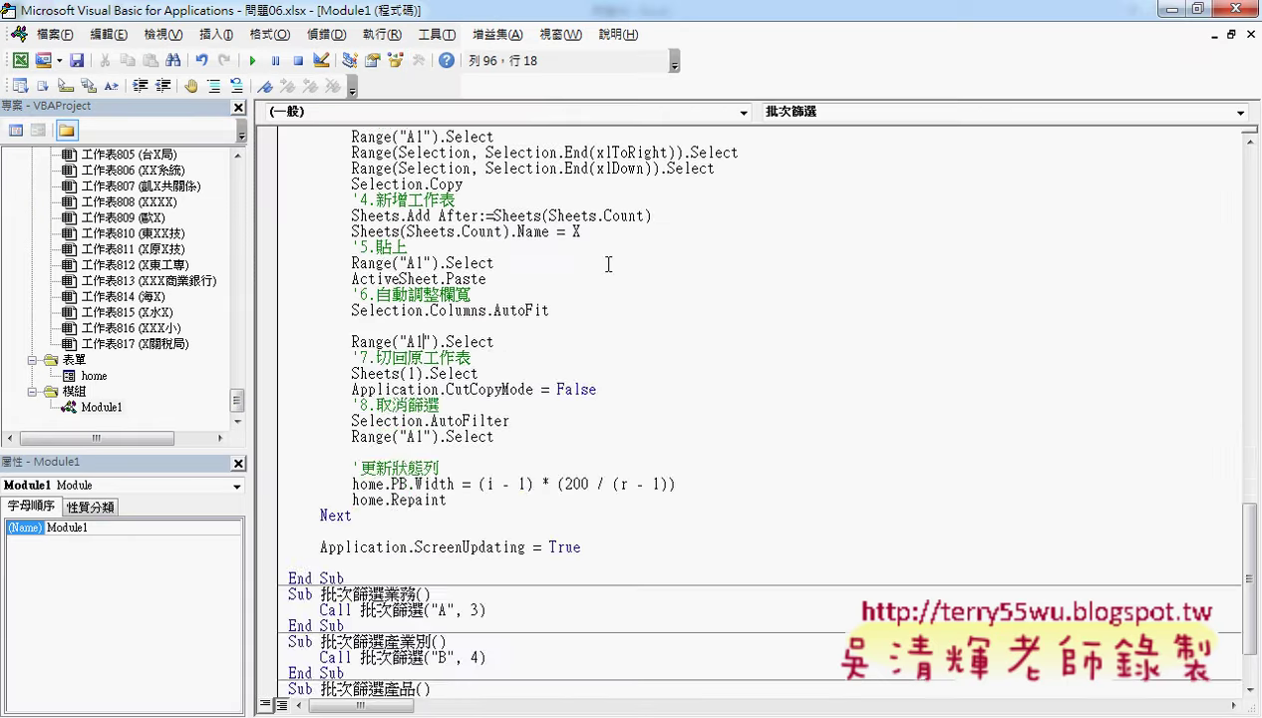
pyautogui.scroll(3, 704, 301)
pyautogui.scroll(2, 704, 301)
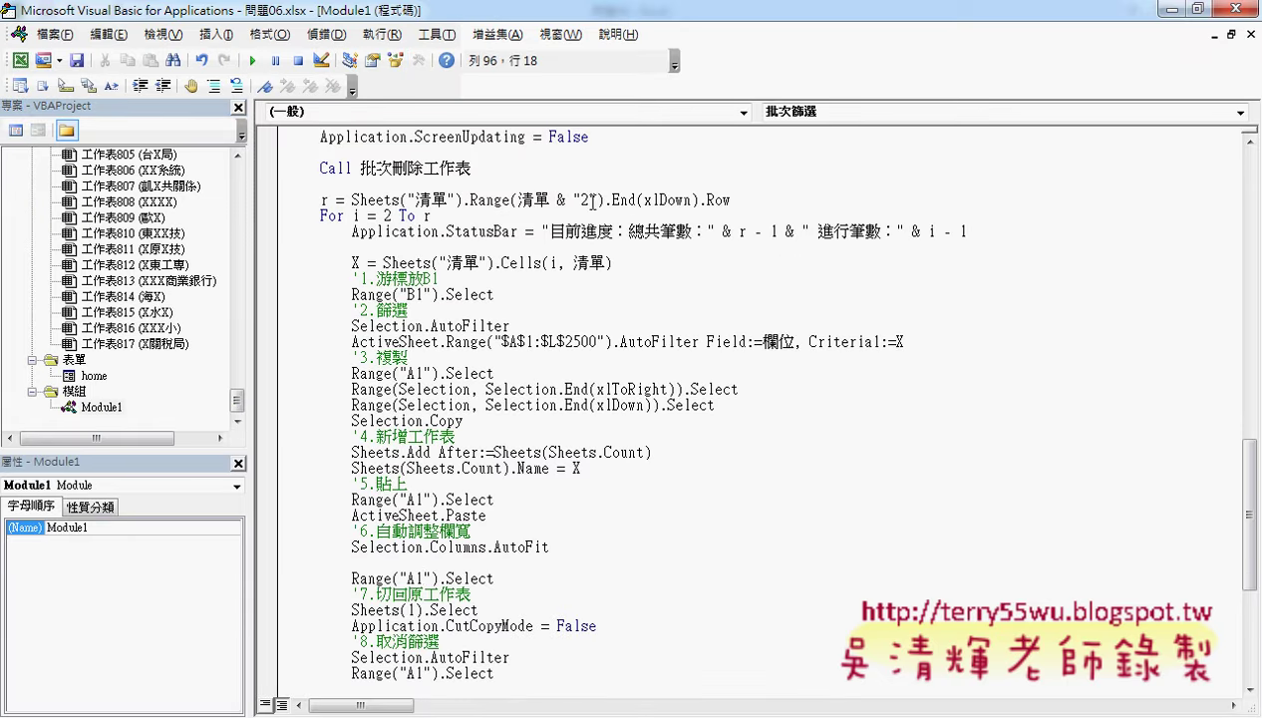
pyautogui.scroll(2, 586, 203)
pyautogui.doubleClick(635, 14)
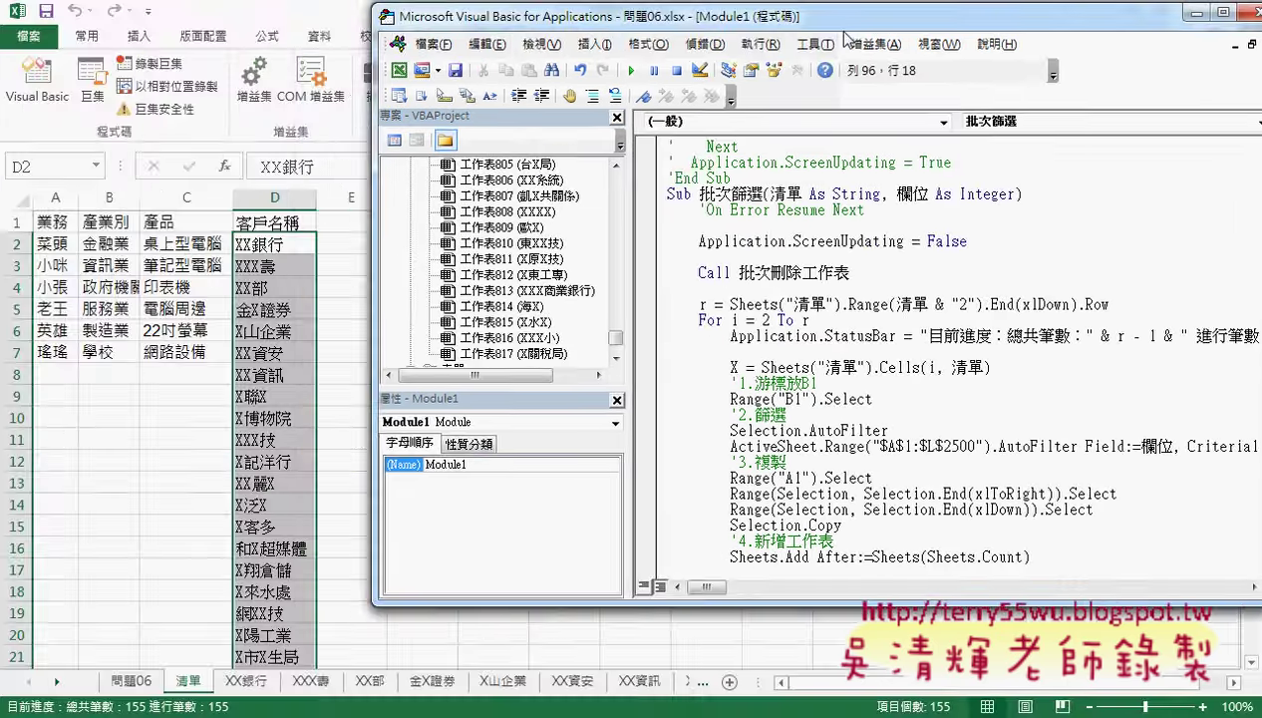
pyautogui.moveTo(789, 204); pyautogui.dragTo(1039, 206)
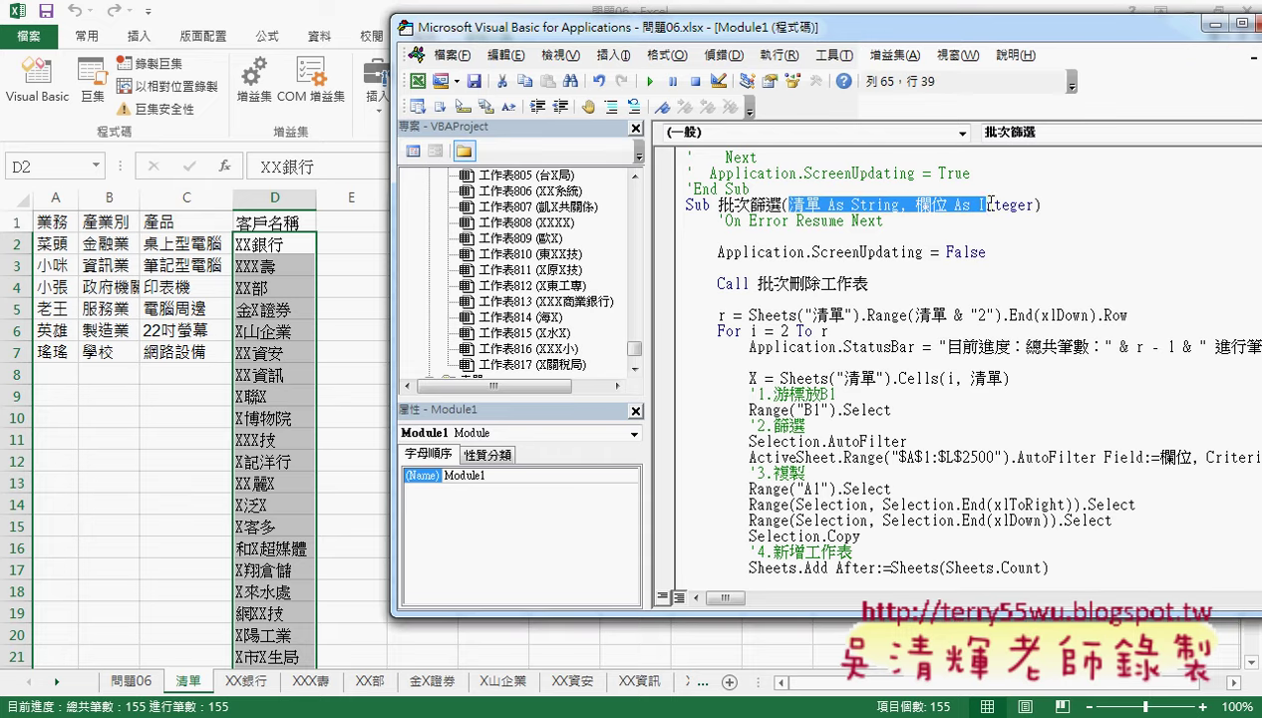
pyautogui.click(933, 209)
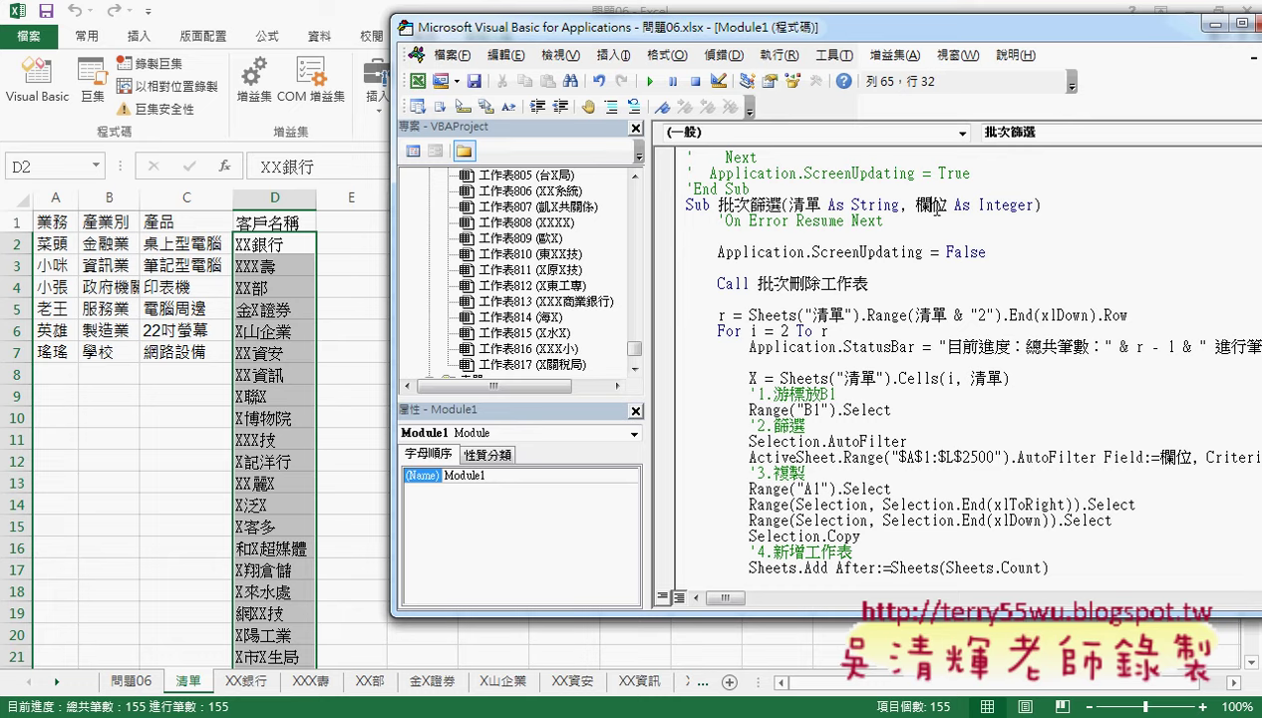
pyautogui.moveTo(55, 196); pyautogui.dragTo(263, 213)
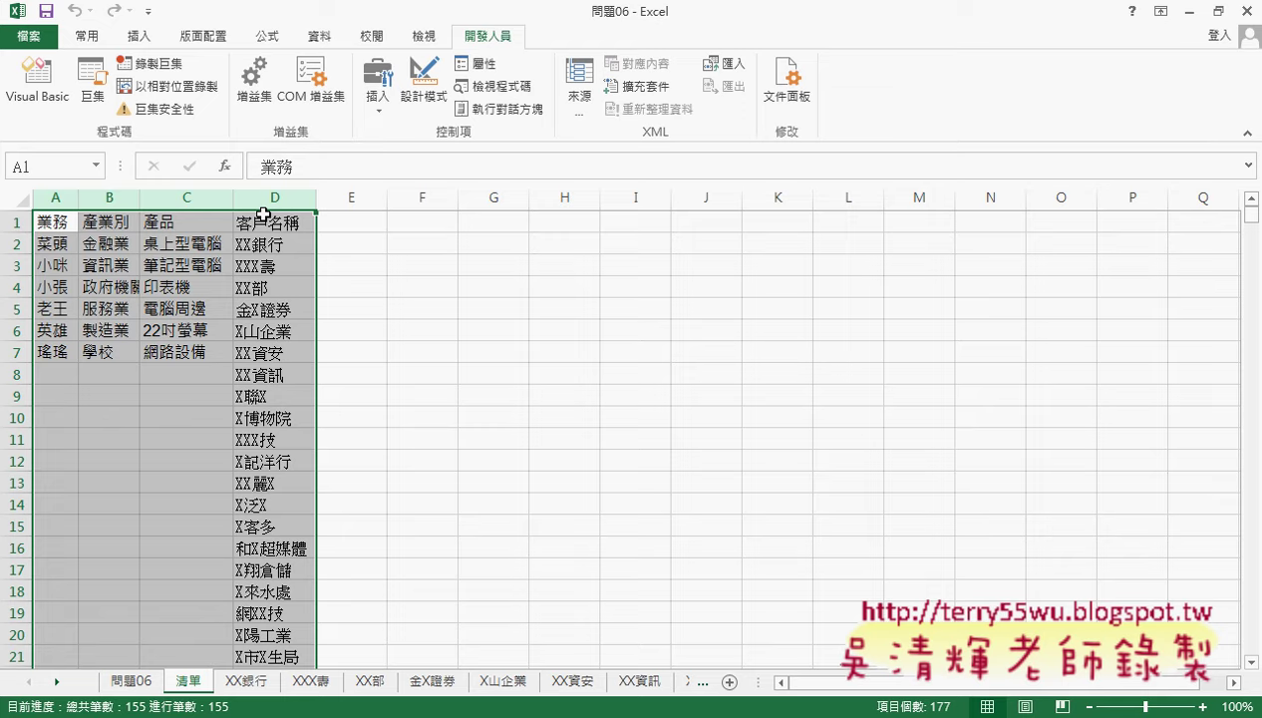
pyautogui.click(271, 717)
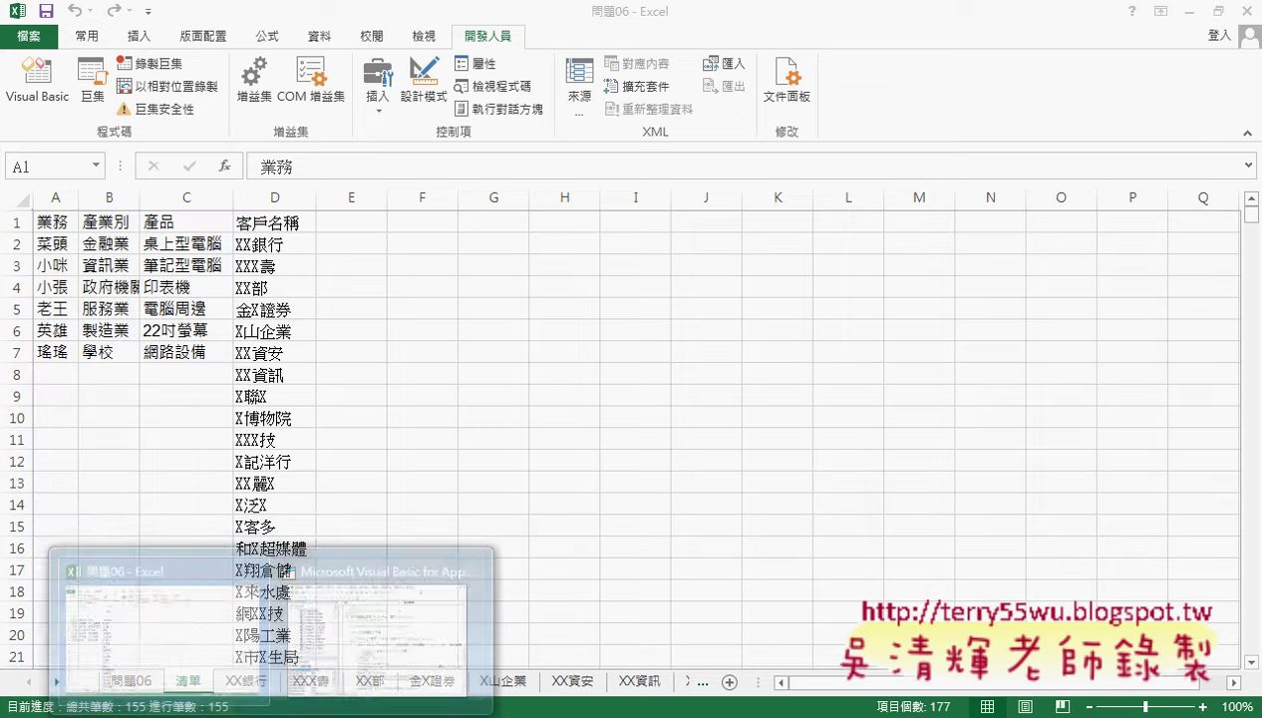
pyautogui.click(377, 634)
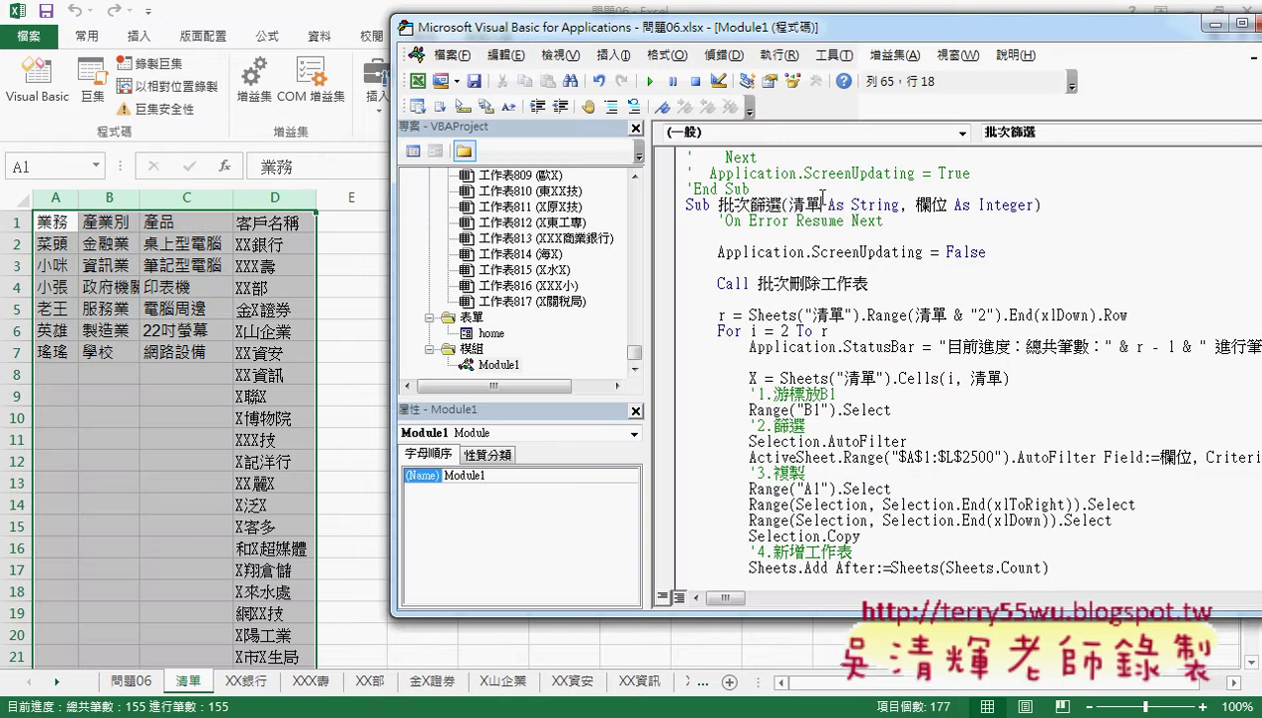
# Mark up the 清單 and 欄位 parameters in the procedure header, then clear the annotations.
pyautogui.moveTo(790, 204); pyautogui.dragTo(901, 205)
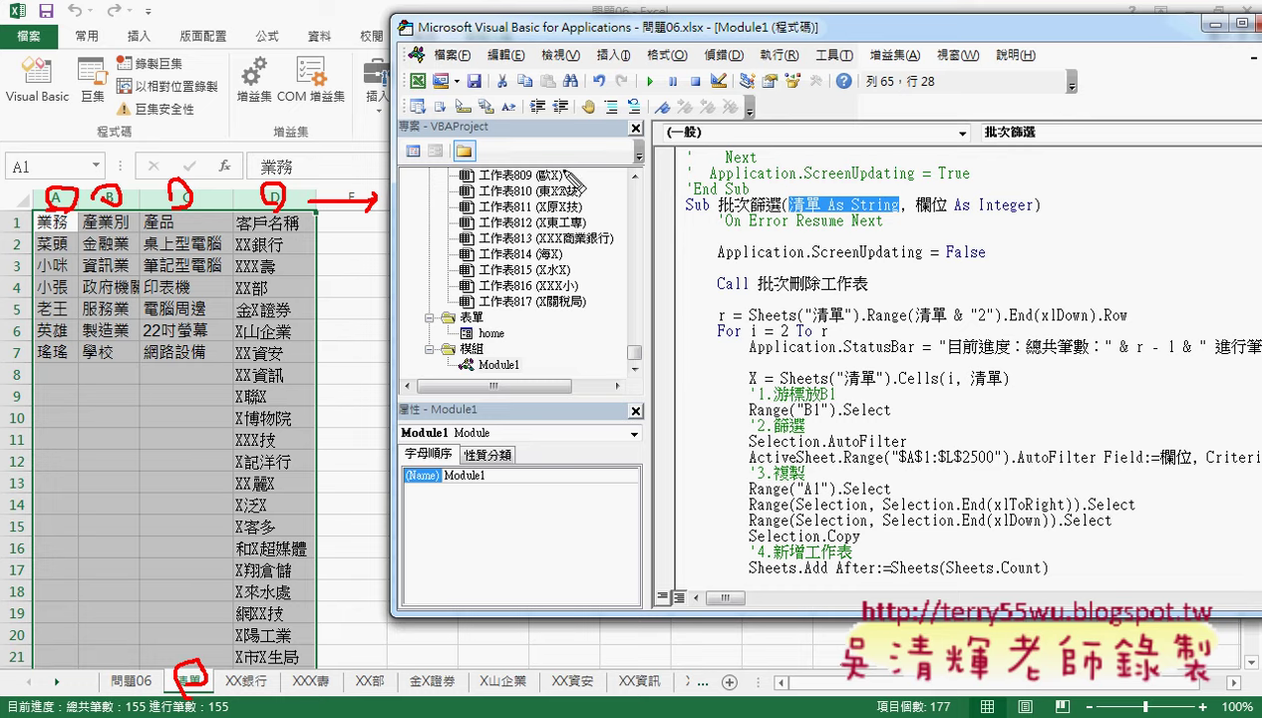
pyautogui.moveTo(791, 211); pyautogui.dragTo(820, 212)
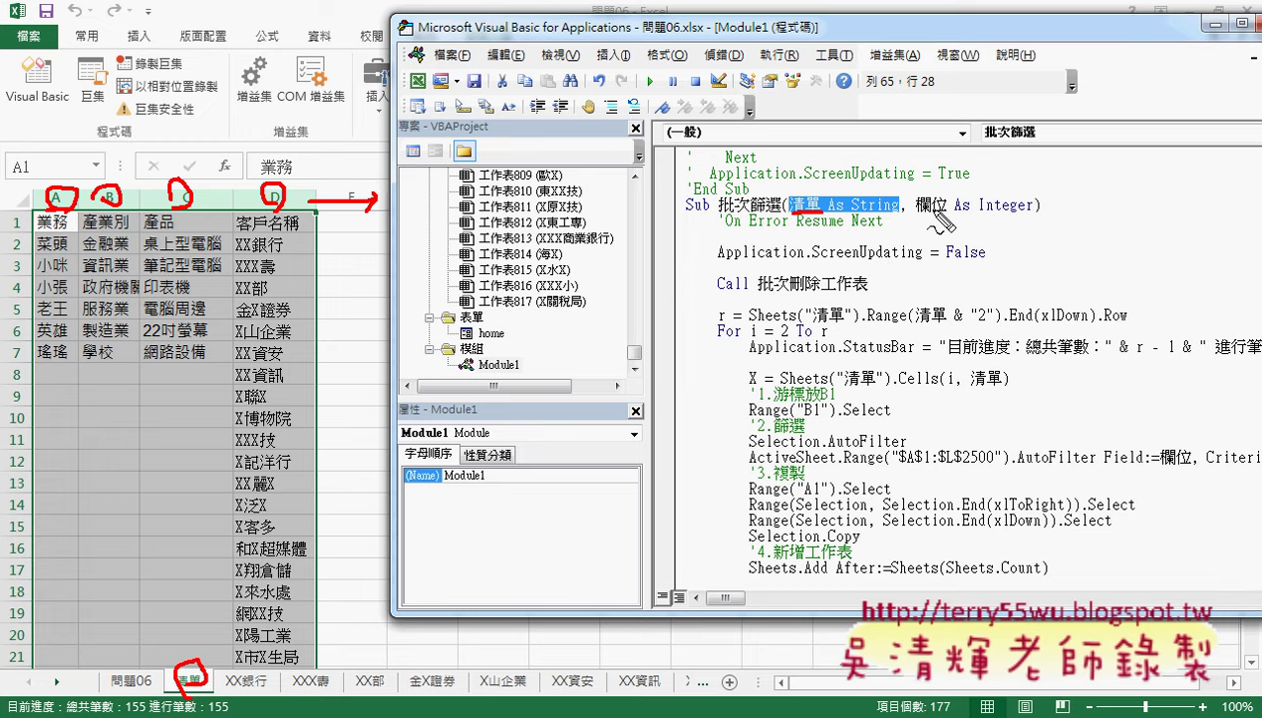
pyautogui.moveTo(917, 212); pyautogui.dragTo(947, 212)
pyautogui.press('Escape')
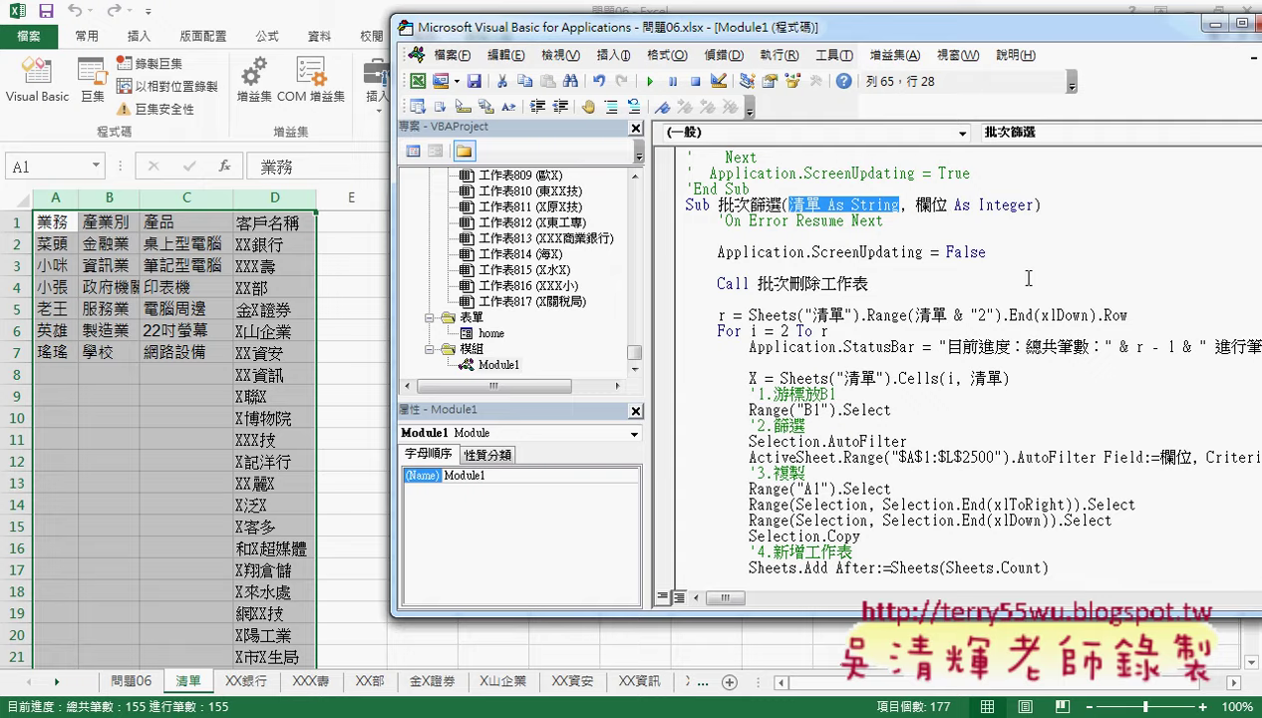
# Move the editor window left and switch to Excel's 問題06 data sheet.
pyautogui.moveTo(979, 32); pyautogui.dragTo(864, 30)
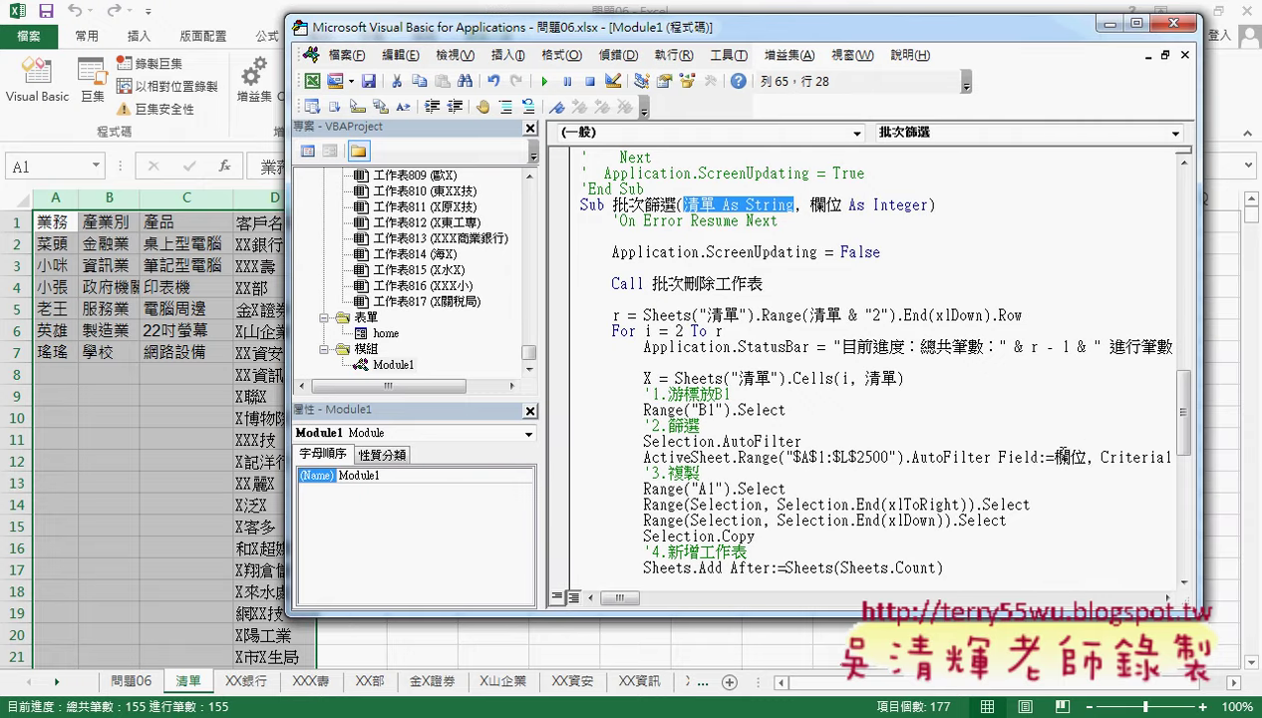
pyautogui.doubleClick(1069, 457)
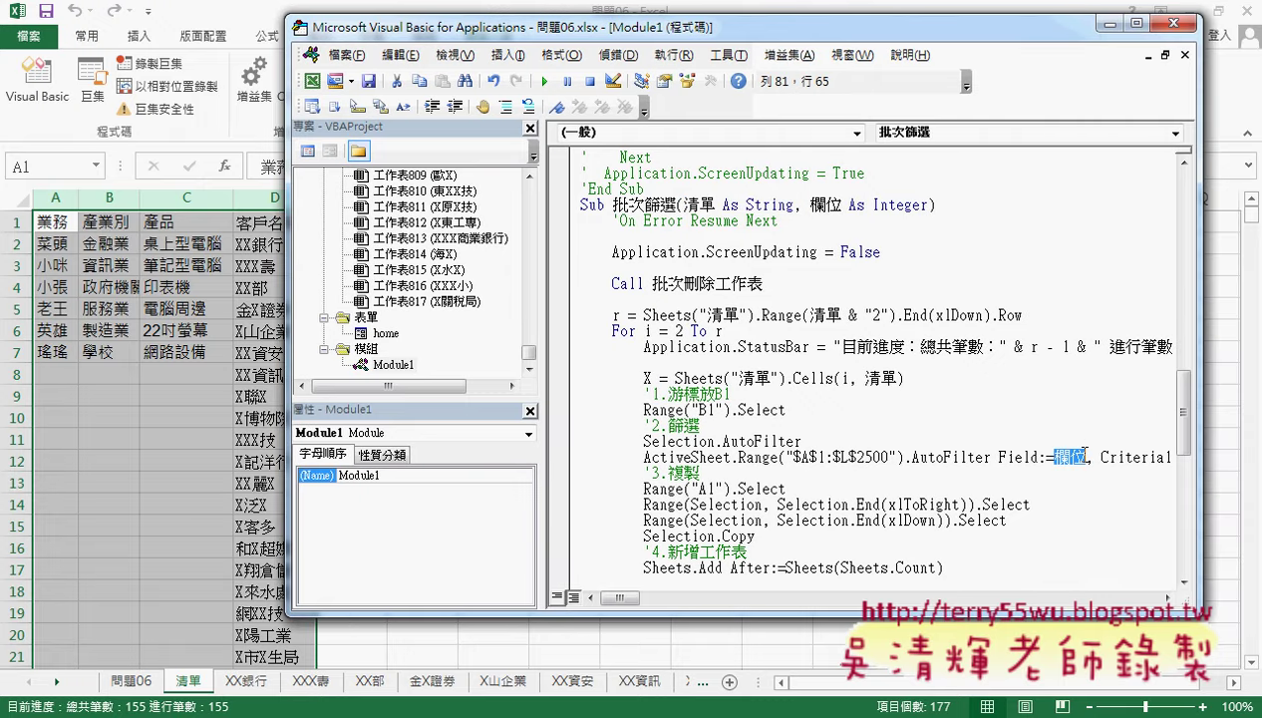
pyautogui.click(137, 681)
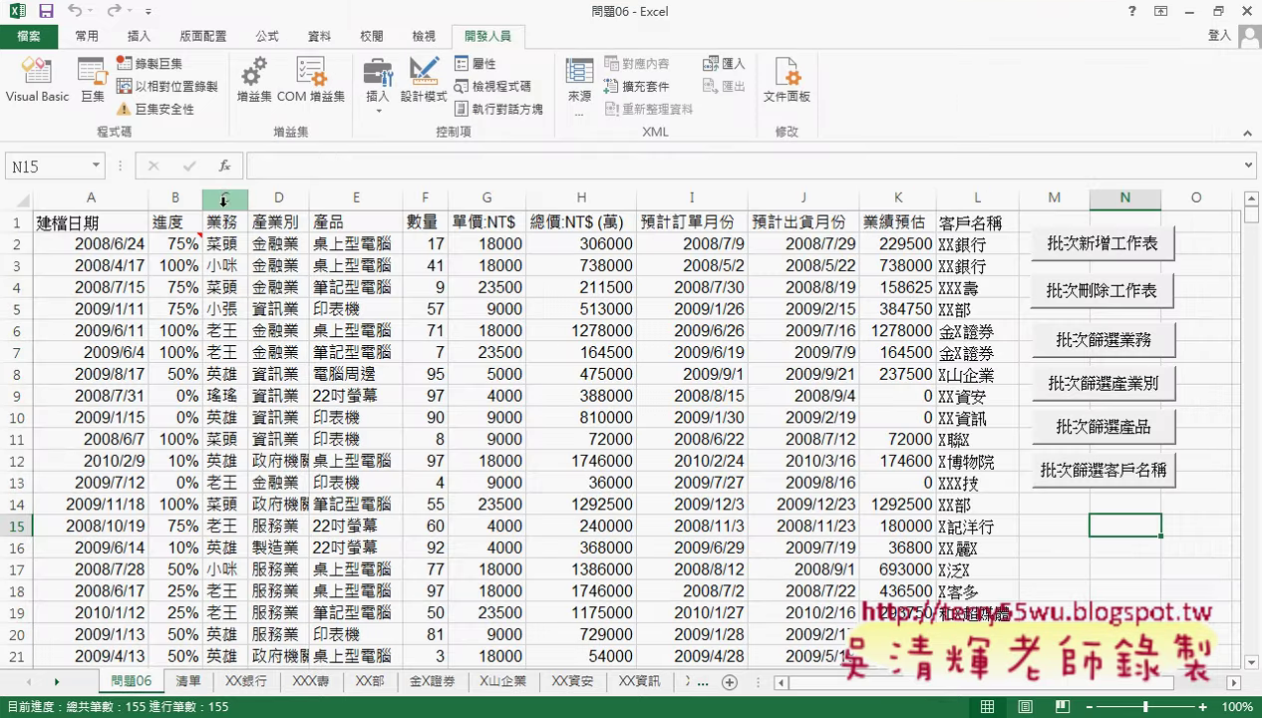
# Select columns C:E and column L on 問題06, then bring the VBA editor back in front.
pyautogui.moveTo(222, 197); pyautogui.dragTo(364, 199)
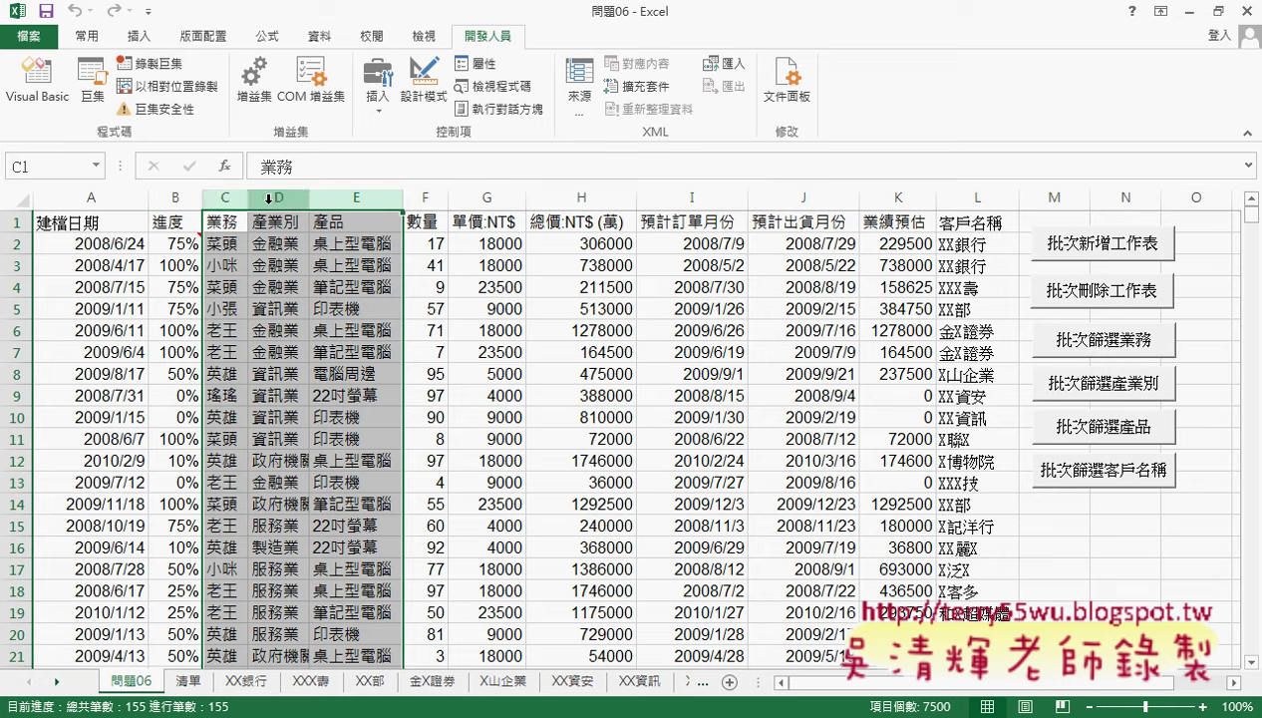
pyautogui.click(968, 191)
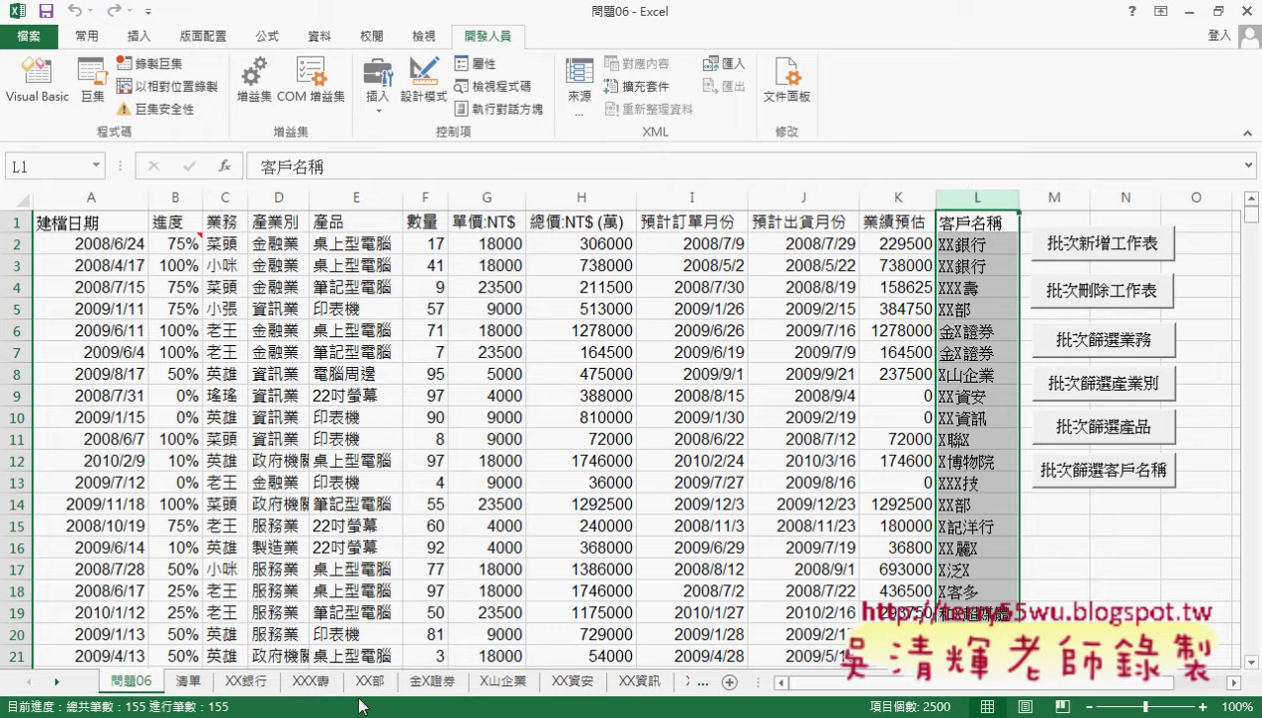
pyautogui.click(360, 710)
pyautogui.click(374, 638)
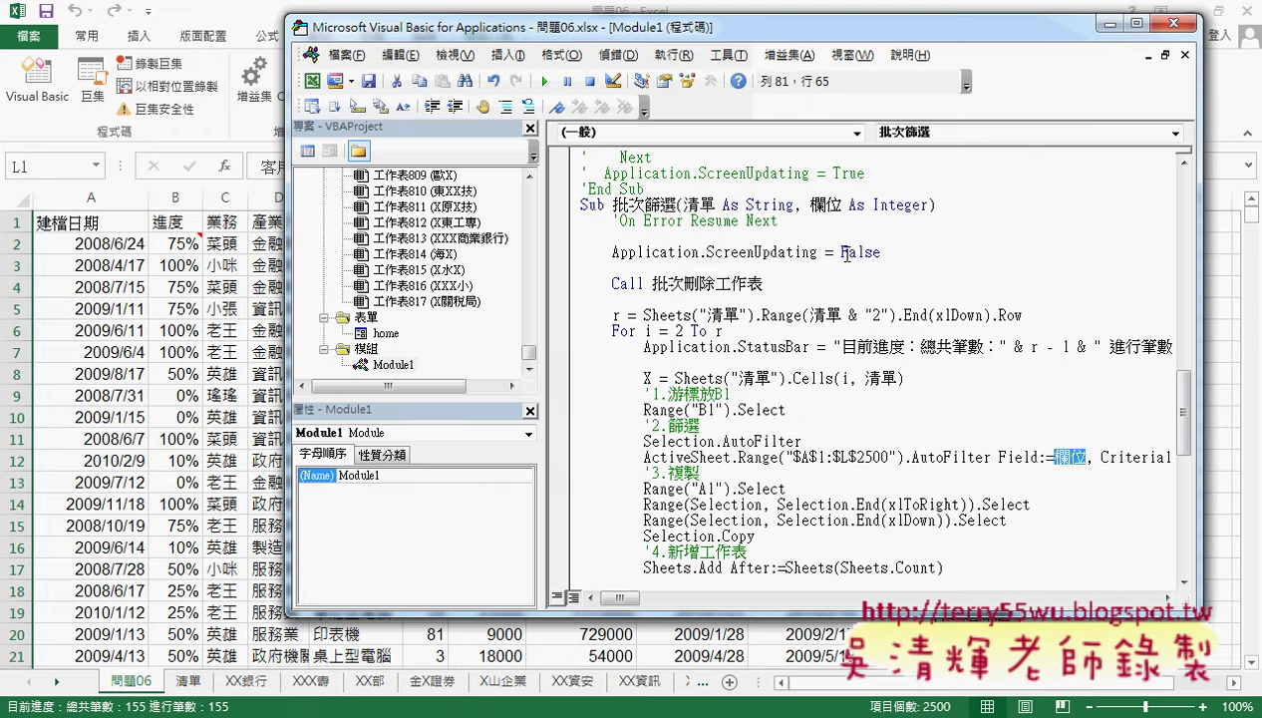
pyautogui.click(946, 205)
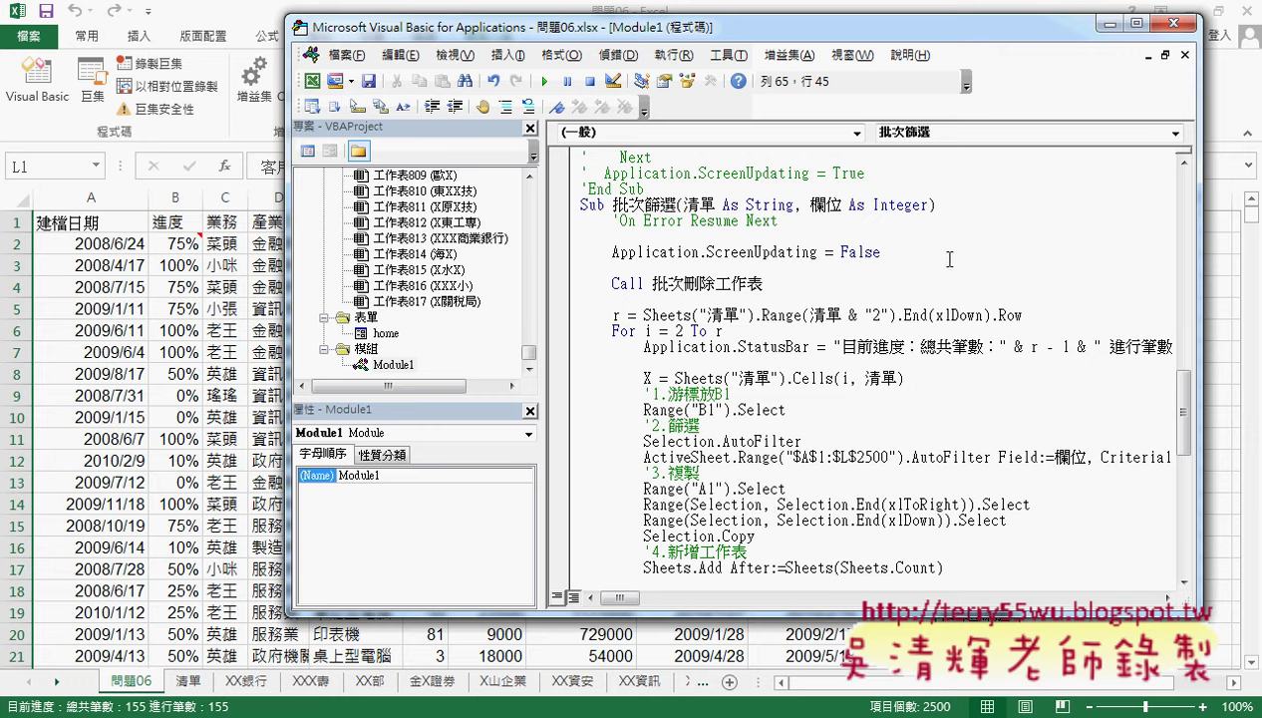
# Split the data by salesperson, then by industry, and confirm the data ends at row 2500.
pyautogui.click(1221, 510)
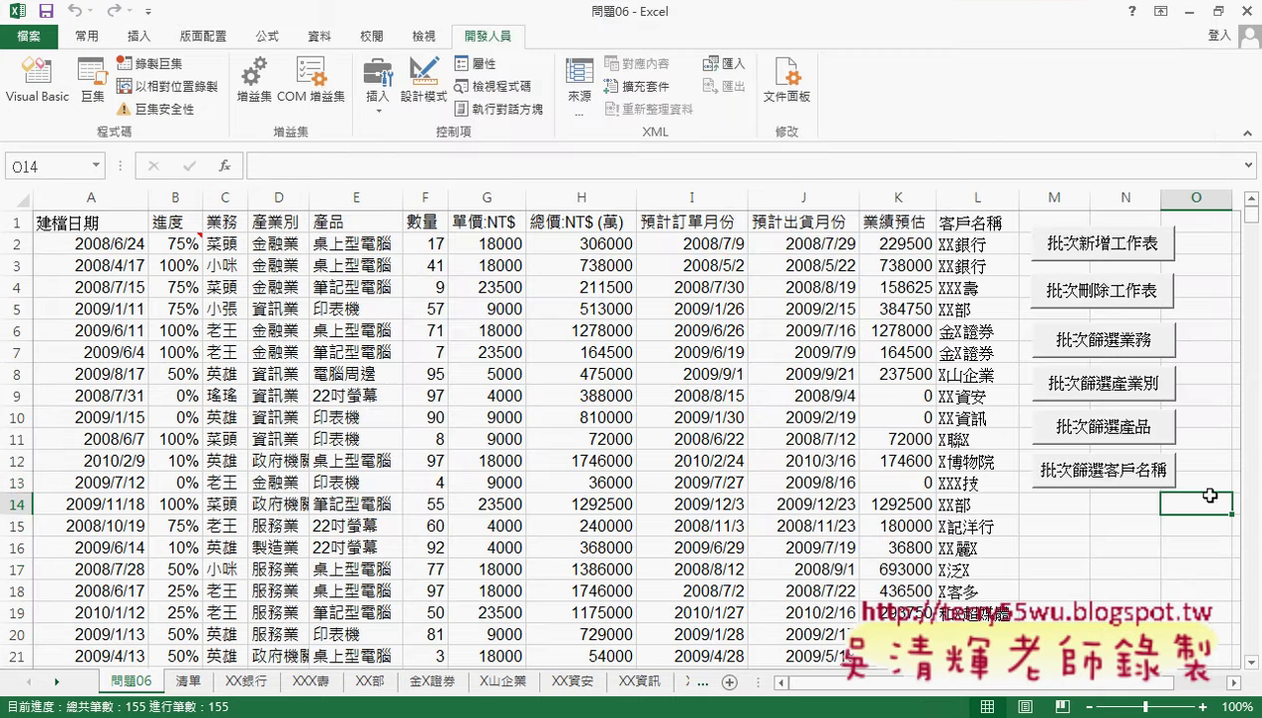
pyautogui.click(1104, 345)
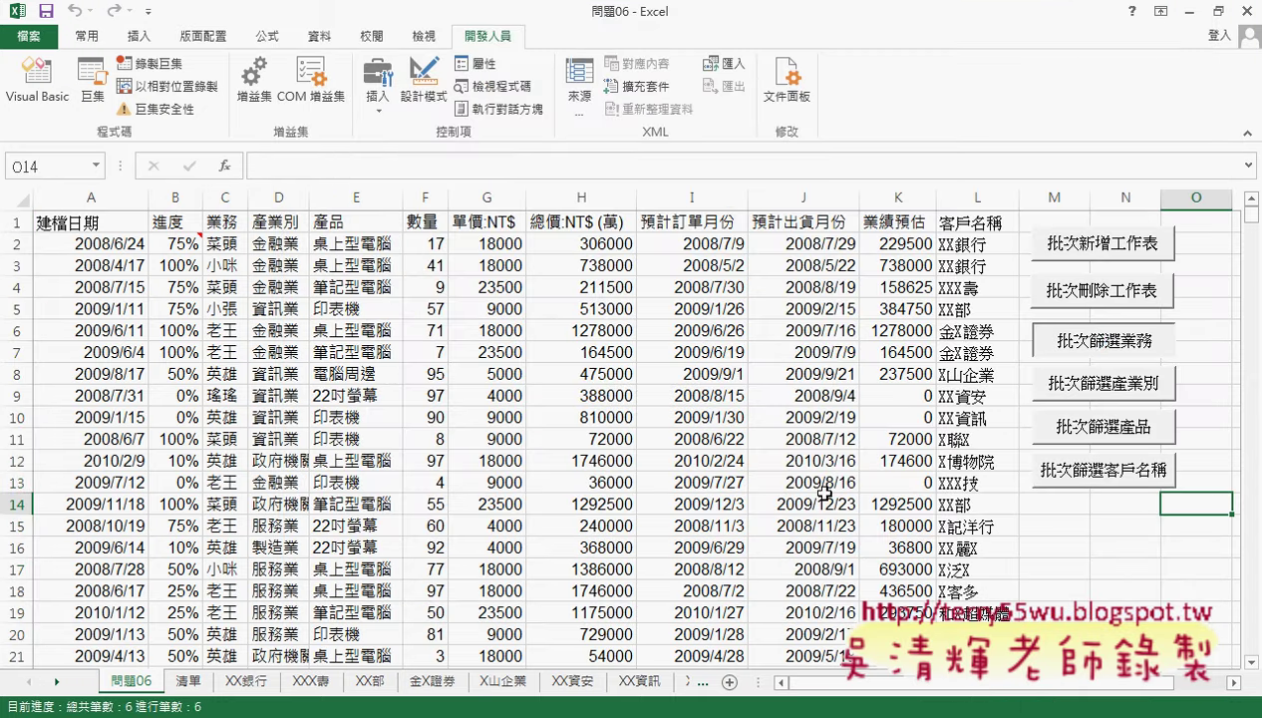
pyautogui.click(1092, 394)
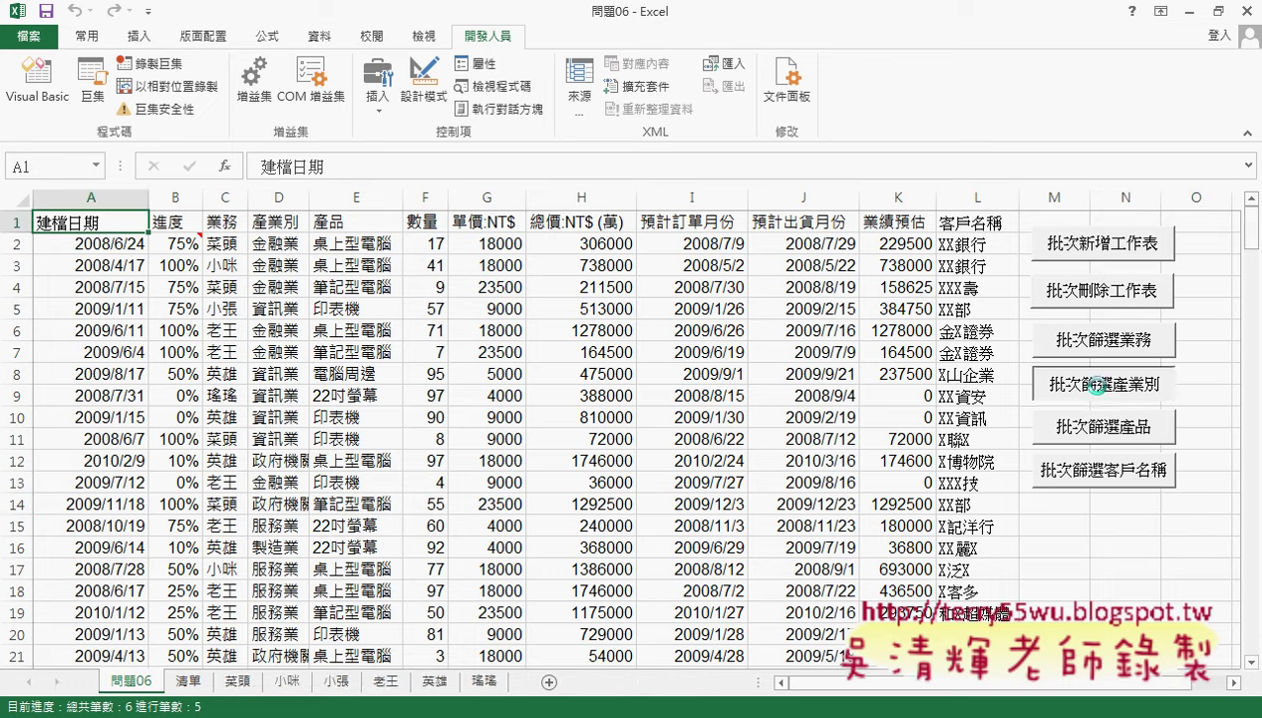
pyautogui.click(114, 247)
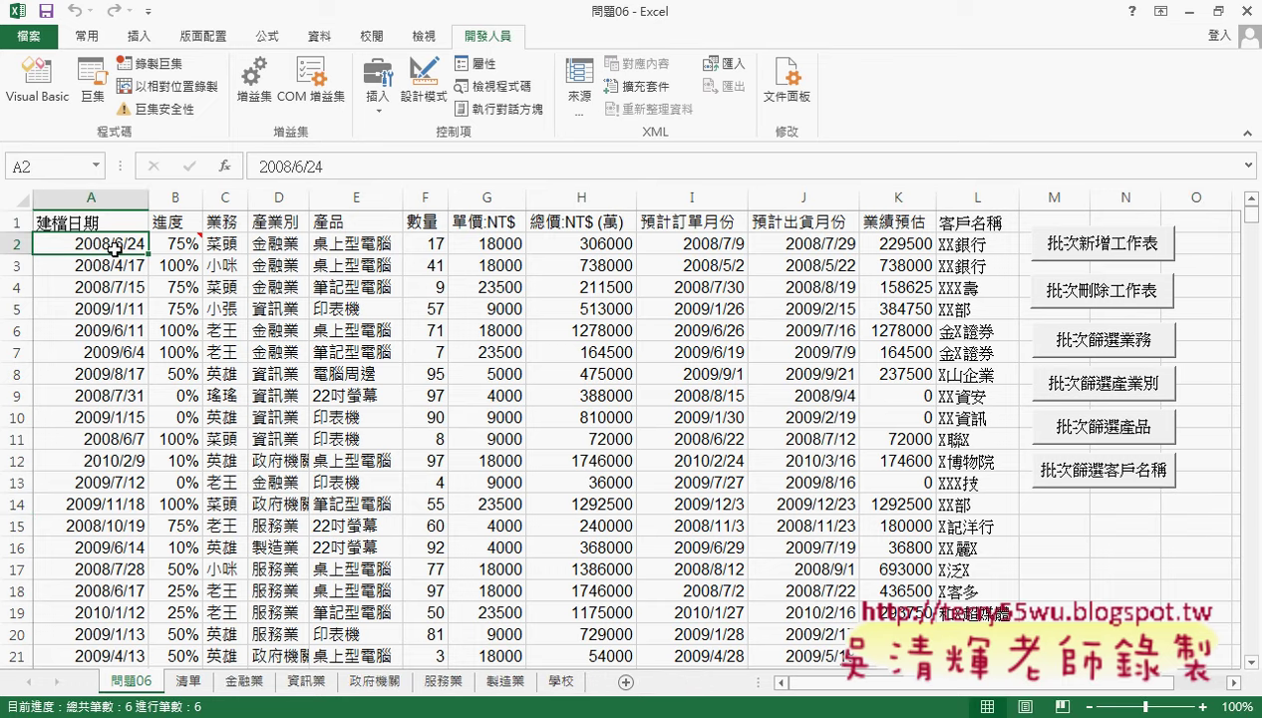
pyautogui.hotkey('ctrl', 'Down')
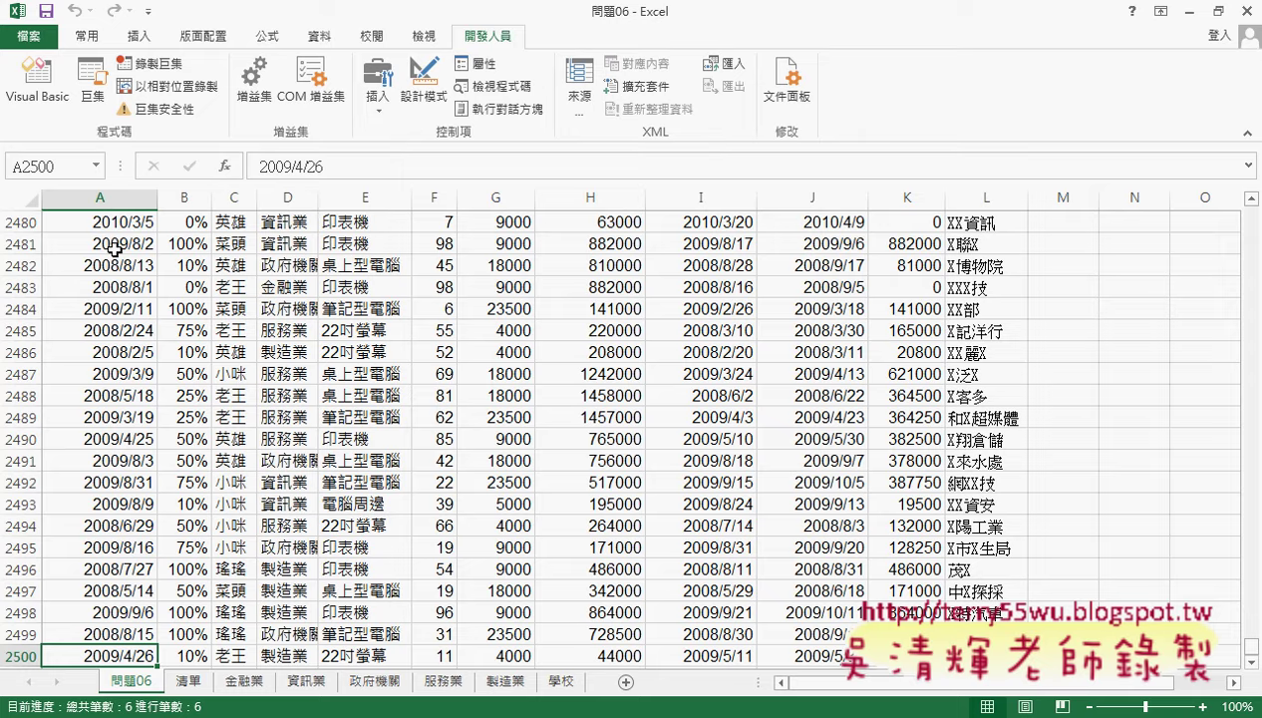
# Return to the sheet top and split the data by product, then by customer name.
pyautogui.hotkey('ctrl', 'Home')
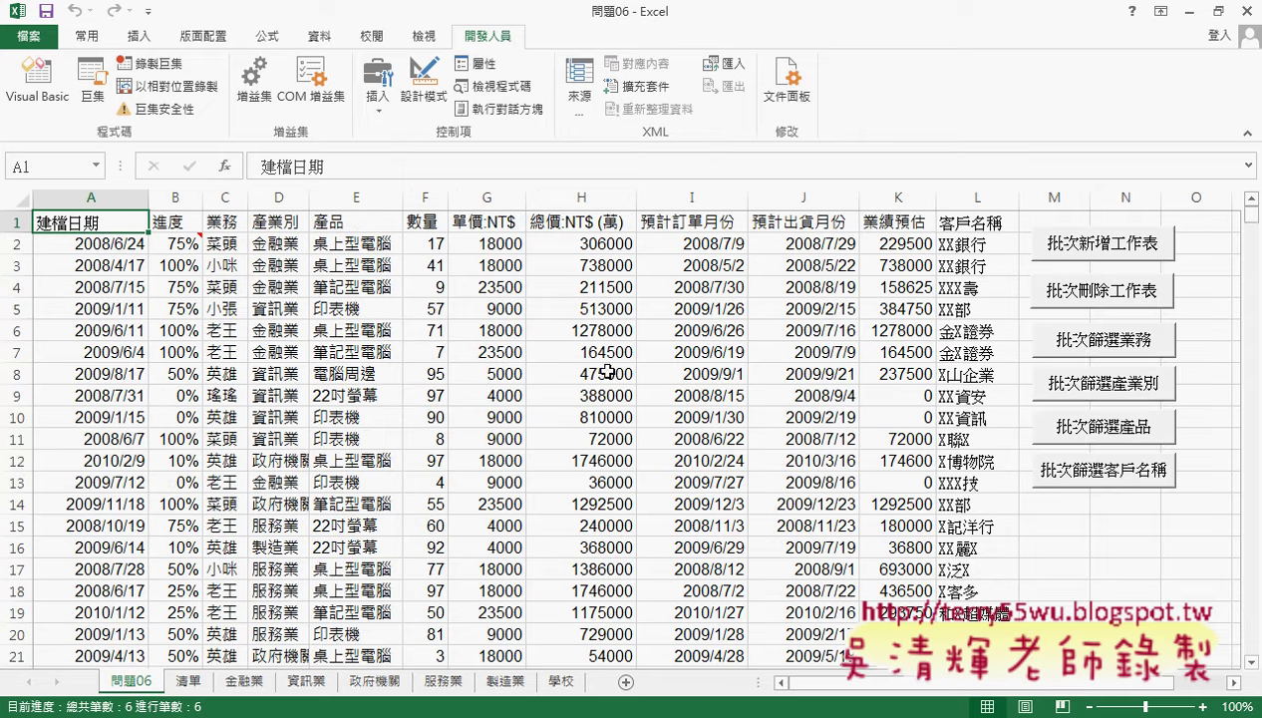
pyautogui.click(1079, 428)
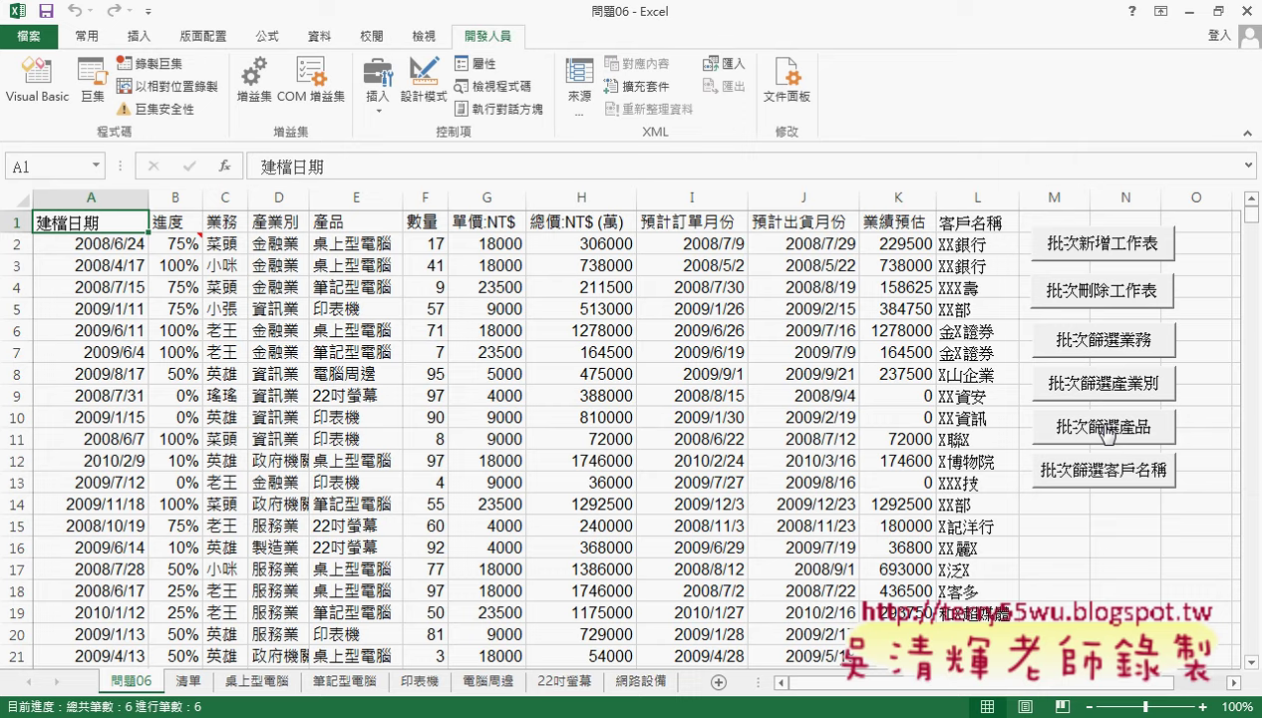
pyautogui.click(1105, 471)
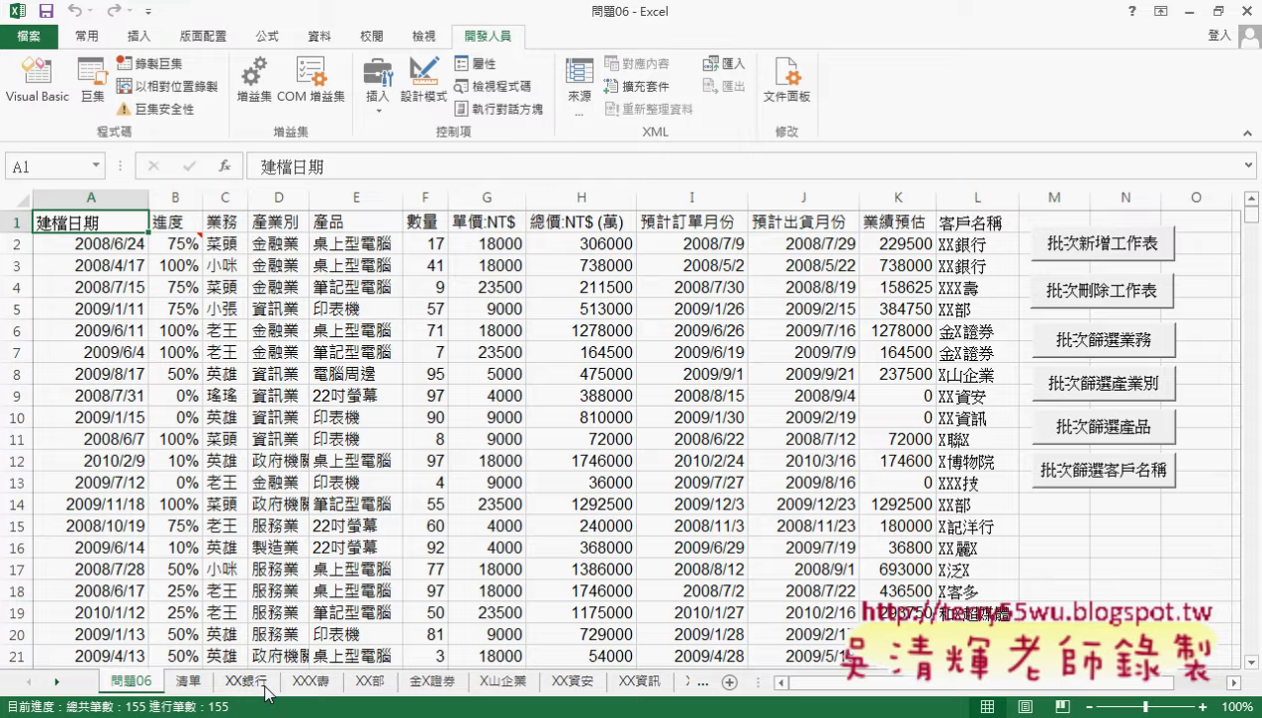
# Browse the XX銀行, XXX壽, XX部, 金X證券 and X山企業 sheets, then return to 問題06.
pyautogui.click(267, 688)
pyautogui.click(304, 683)
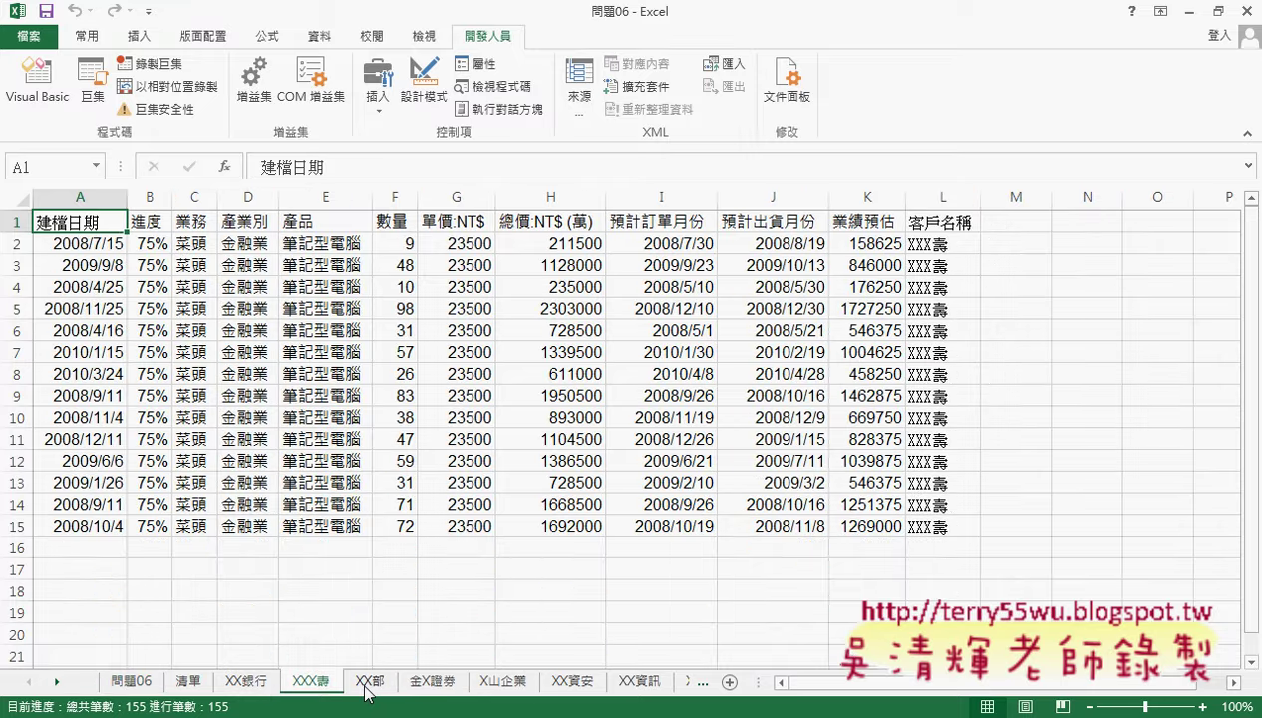
pyautogui.click(367, 686)
pyautogui.click(432, 682)
pyautogui.click(488, 682)
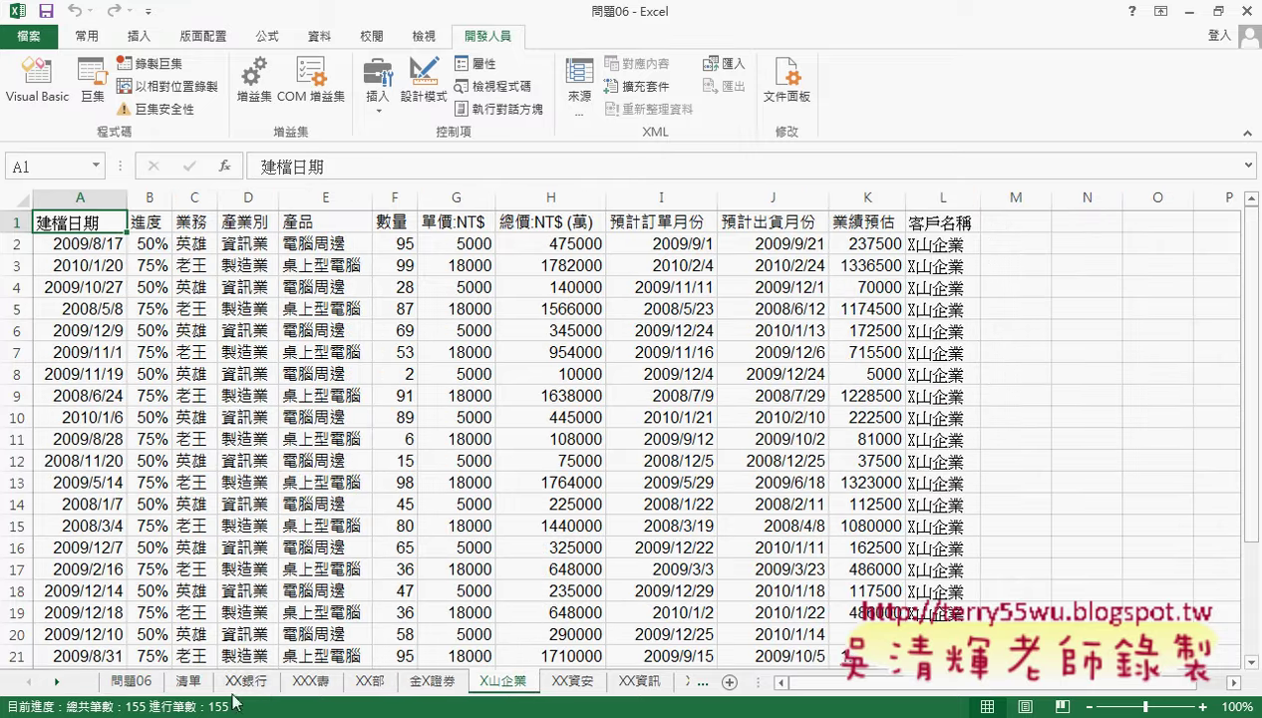
pyautogui.click(126, 688)
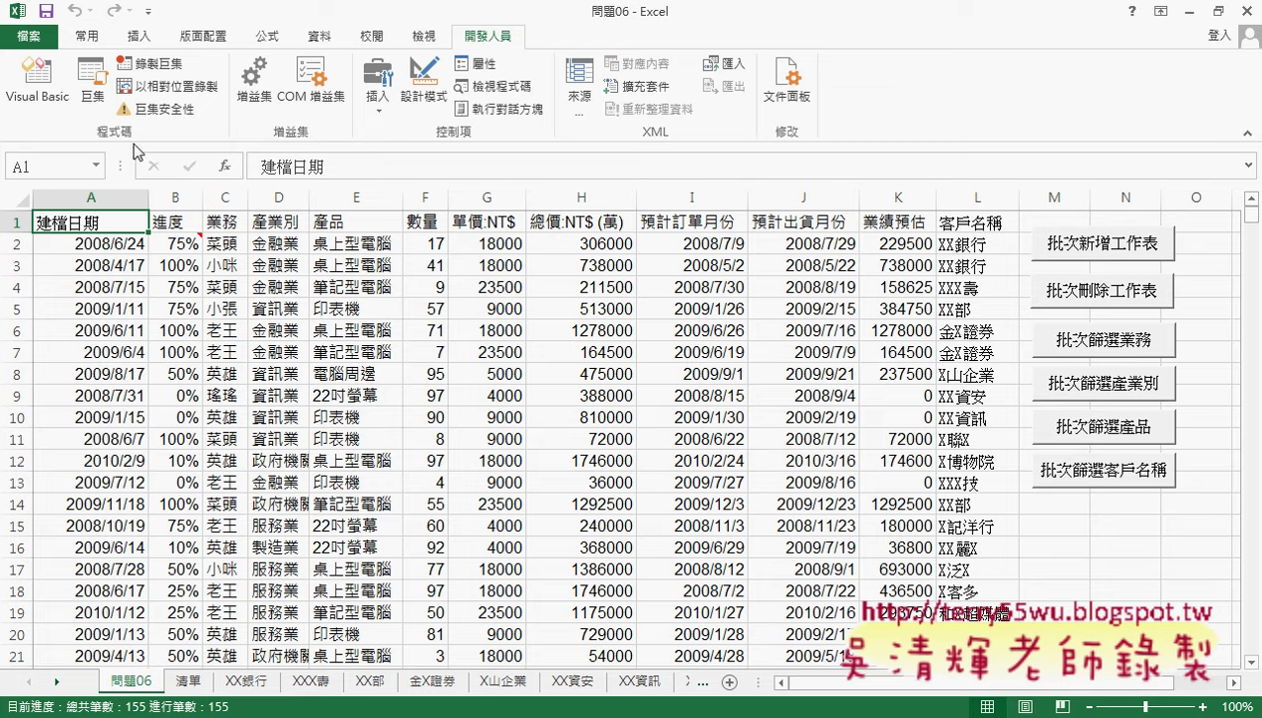
# Open the home UserForm in the VBA editor and run it over the worksheet.
pyautogui.click(36, 100)
pyautogui.doubleClick(381, 333)
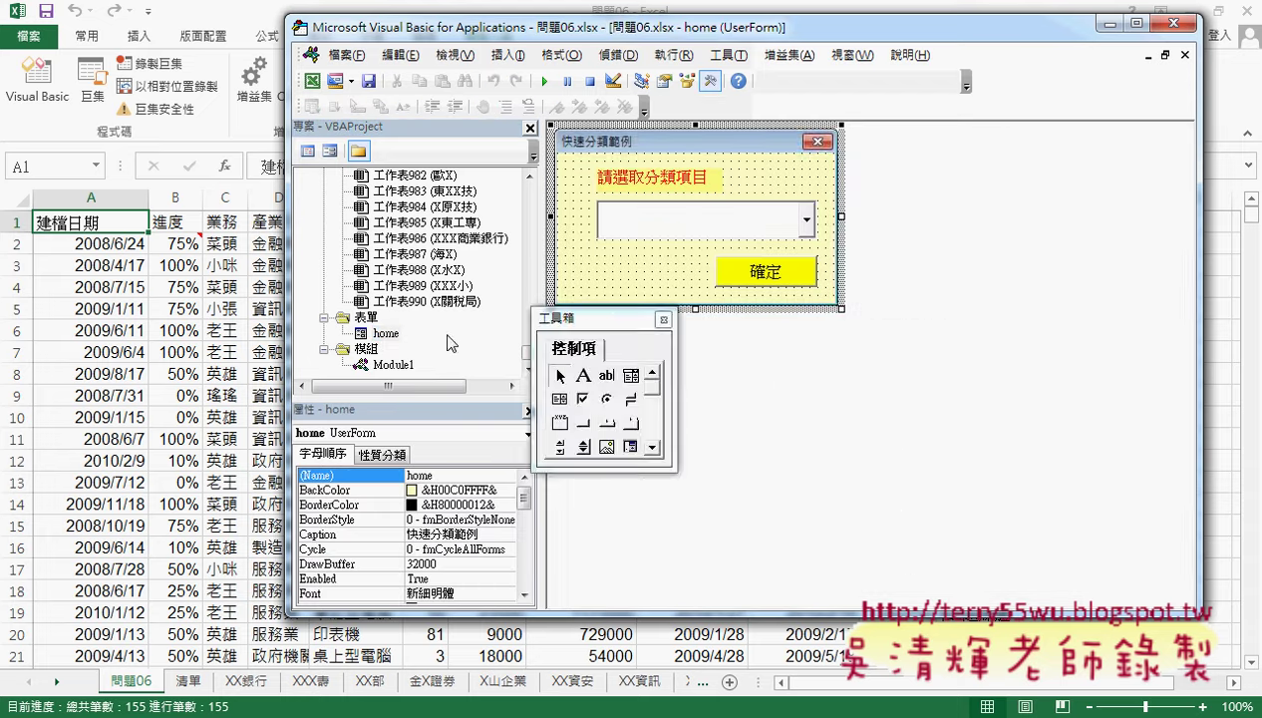
pyautogui.moveTo(618, 319); pyautogui.dragTo(944, 152)
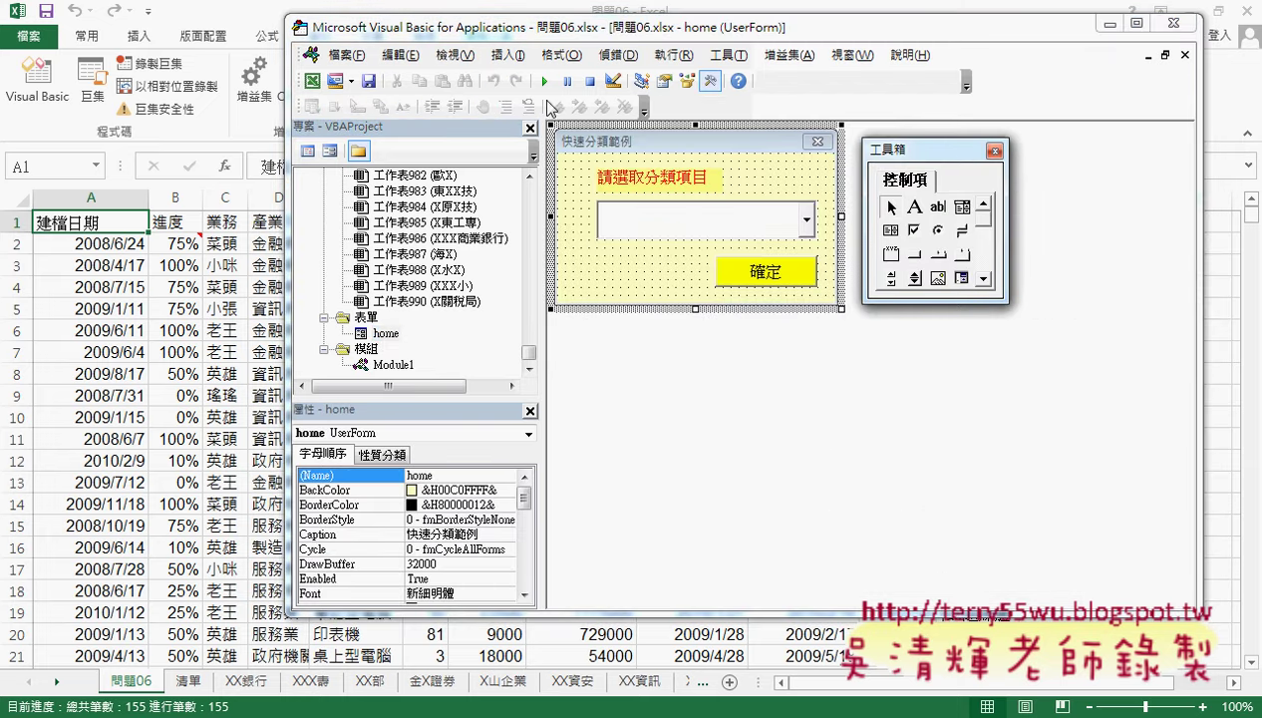
pyautogui.click(544, 81)
# Use the form's dropdown and 確定 to split the data by 業務, 產業別, 產品, then 客戶名稱.
pyautogui.click(740, 363)
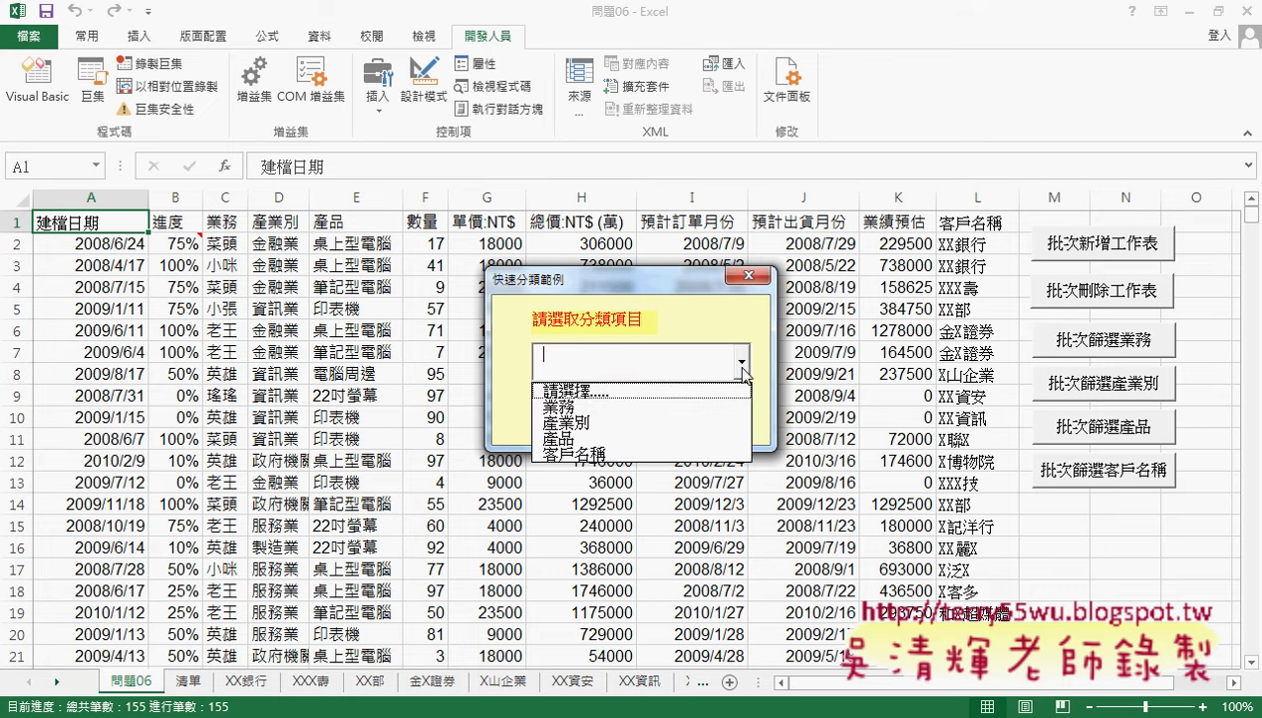
pyautogui.click(613, 408)
pyautogui.click(666, 411)
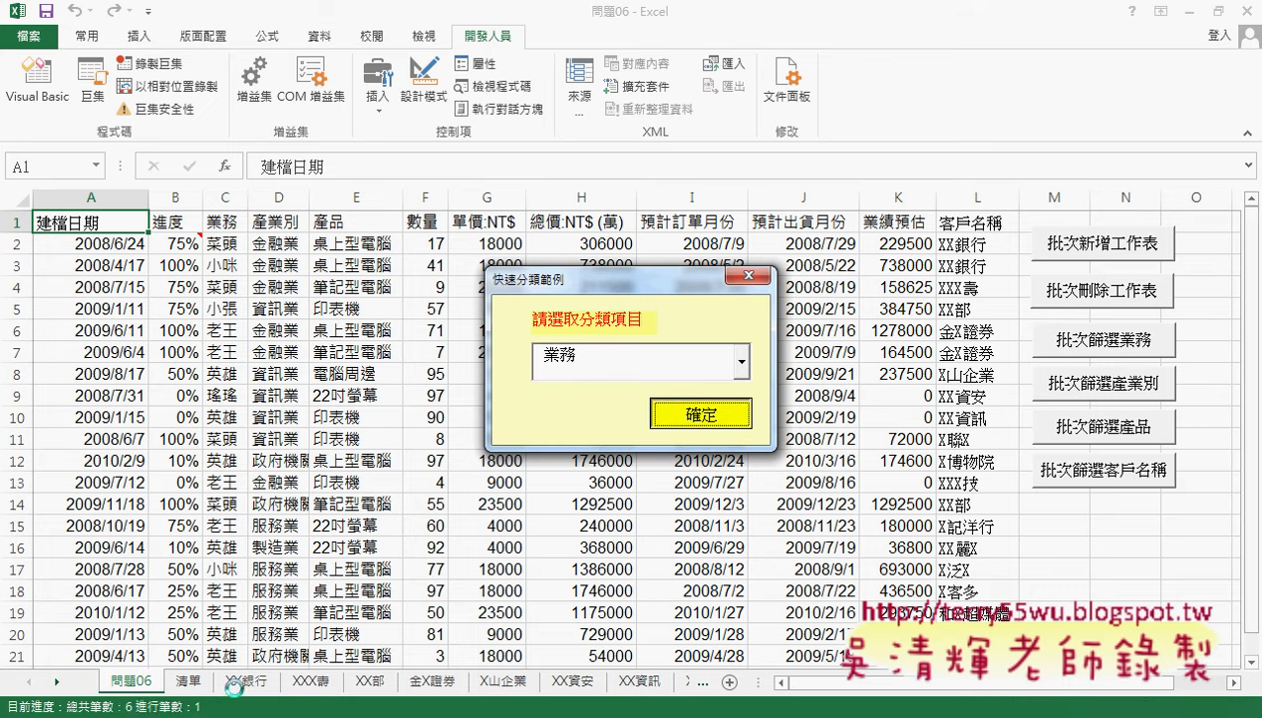
pyautogui.click(740, 365)
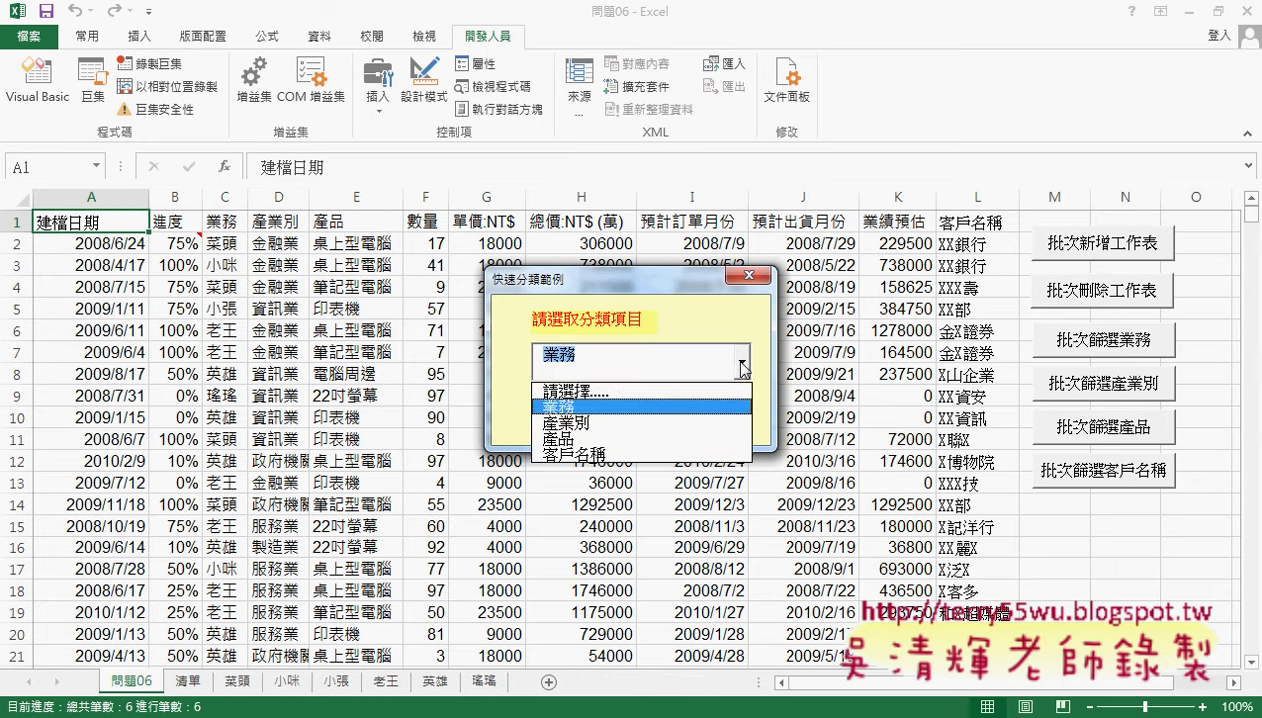
pyautogui.click(716, 429)
pyautogui.click(720, 415)
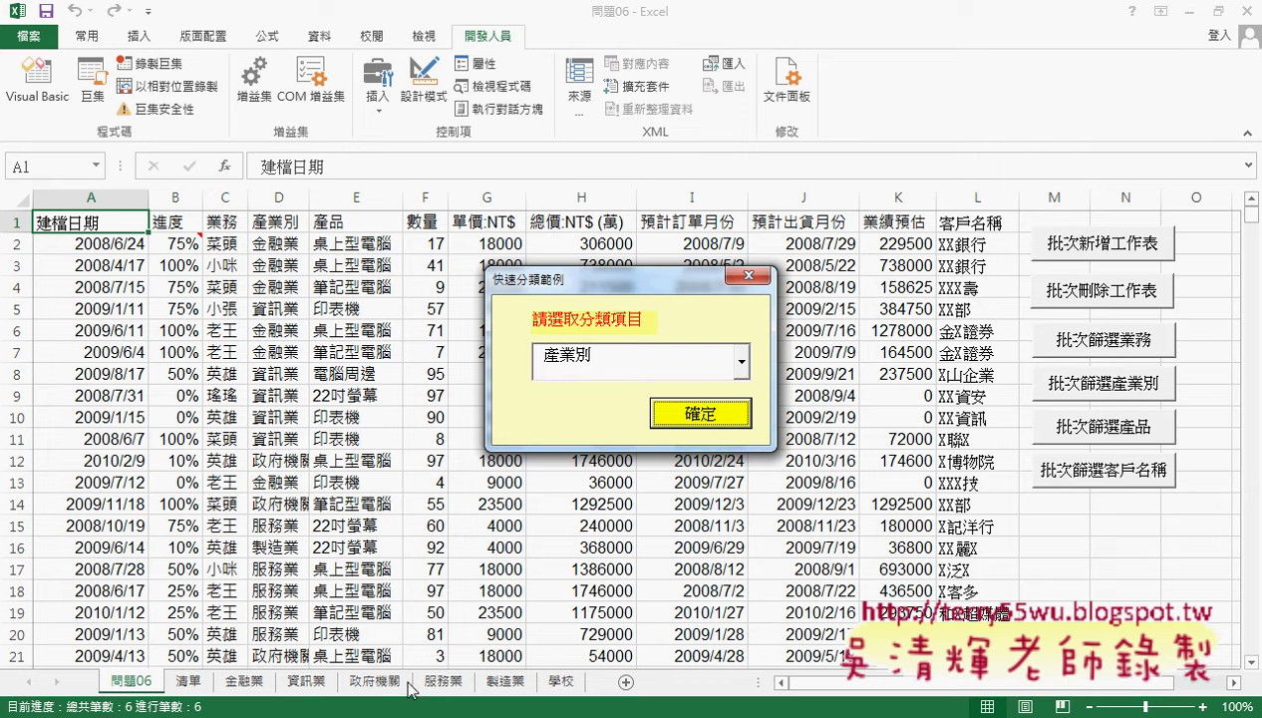
pyautogui.click(738, 365)
pyautogui.click(730, 428)
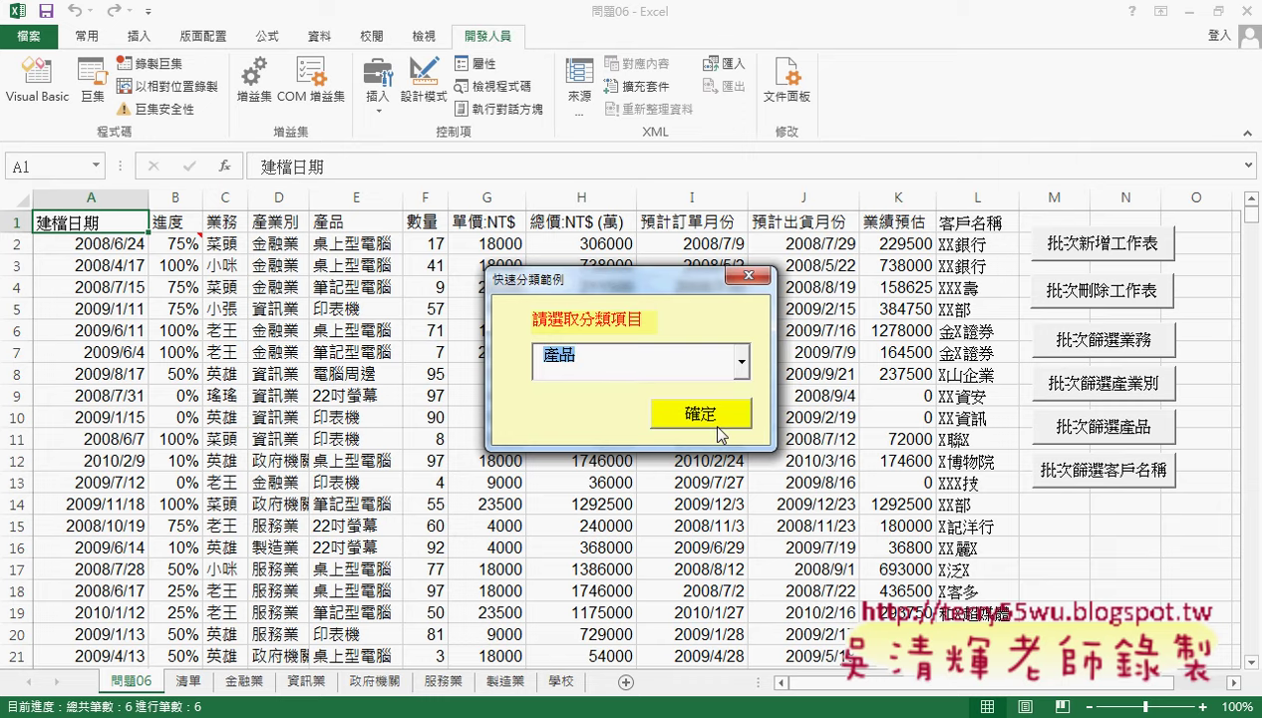
pyautogui.click(716, 412)
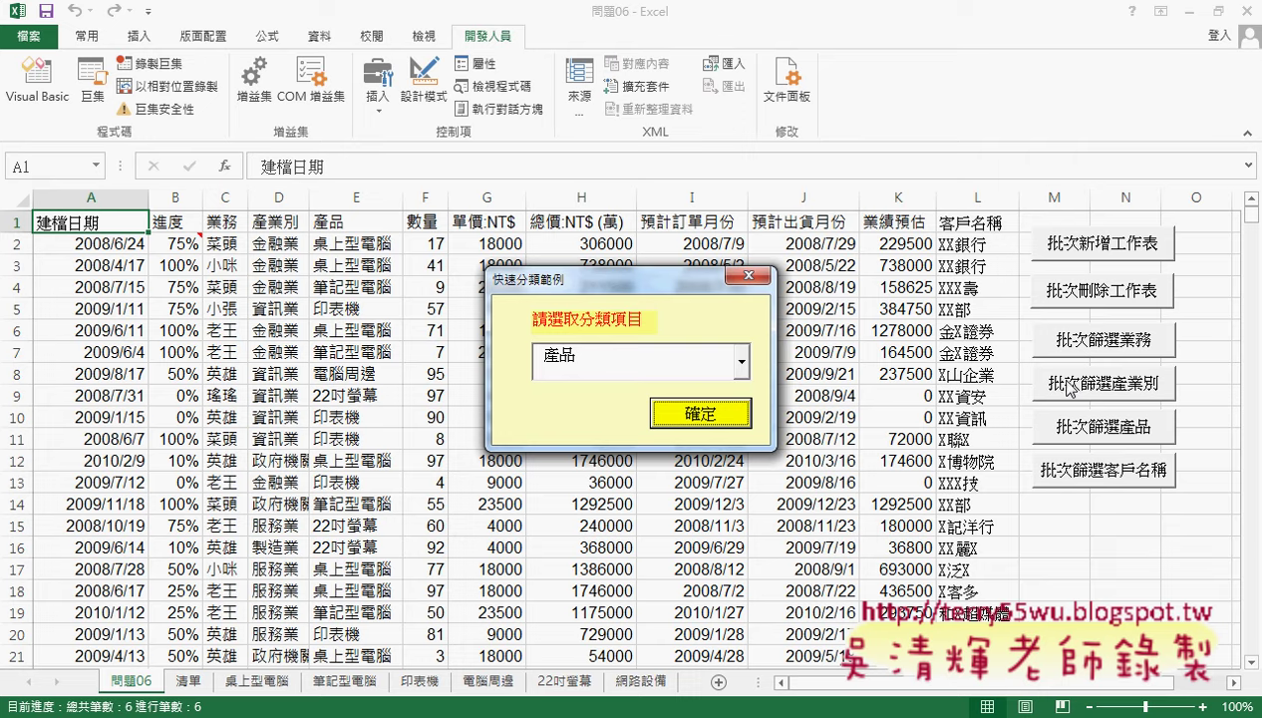
pyautogui.click(739, 366)
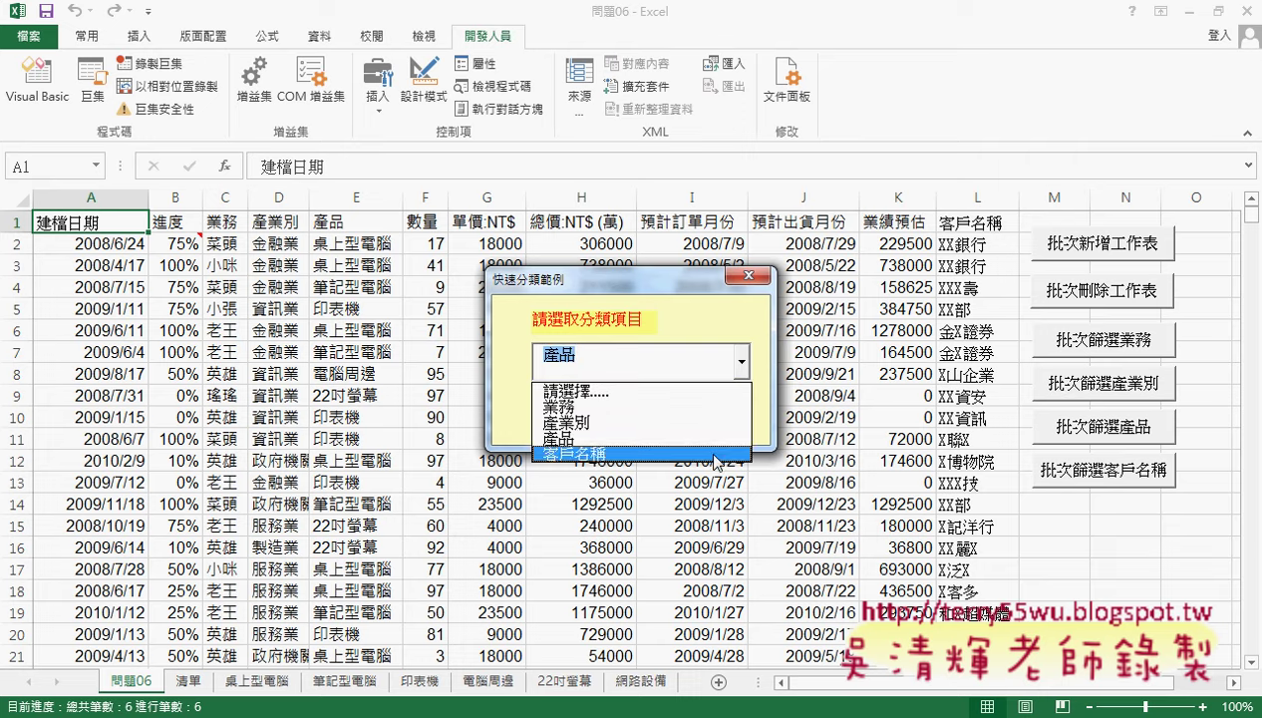
pyautogui.click(710, 454)
pyautogui.click(716, 414)
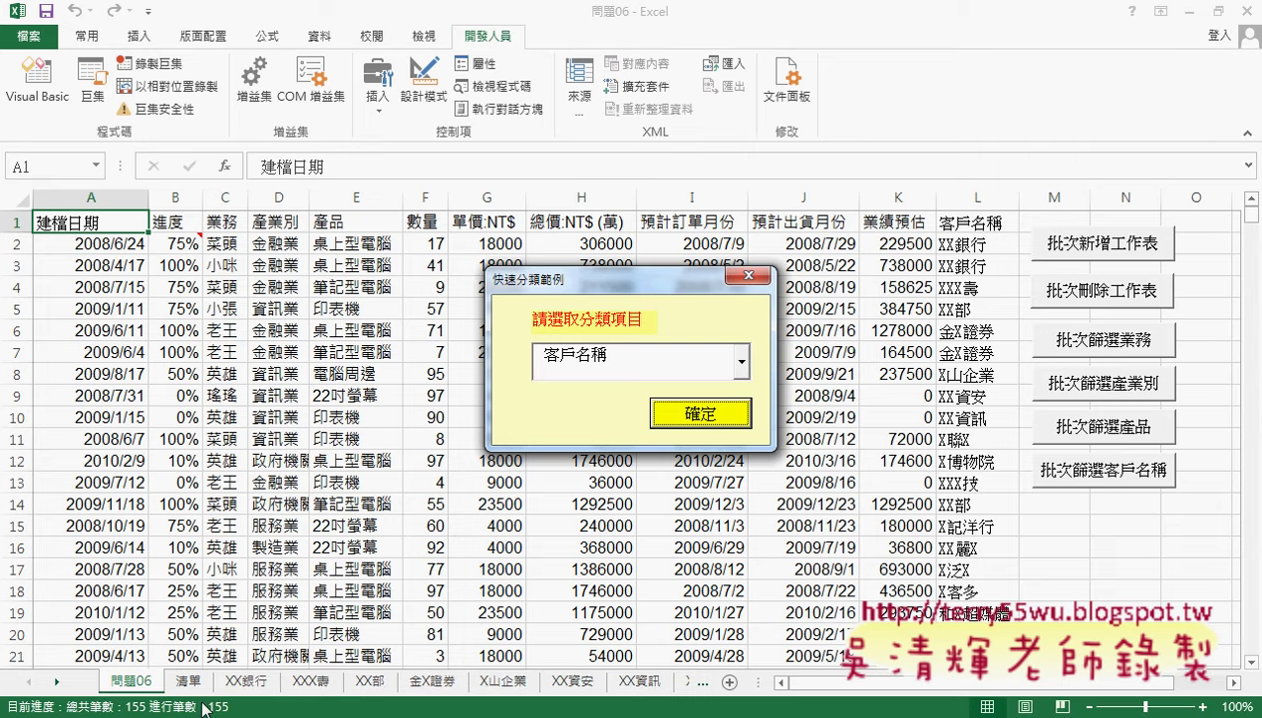
# Rerun the 客戶名稱 split, then close the running form to return to its design view.
pyautogui.click(693, 423)
pyautogui.moveTo(485, 444)
pyautogui.mouseDown()
pyautogui.moveTo(643, 448)
pyautogui.moveTo(781, 479)
pyautogui.mouseUp()
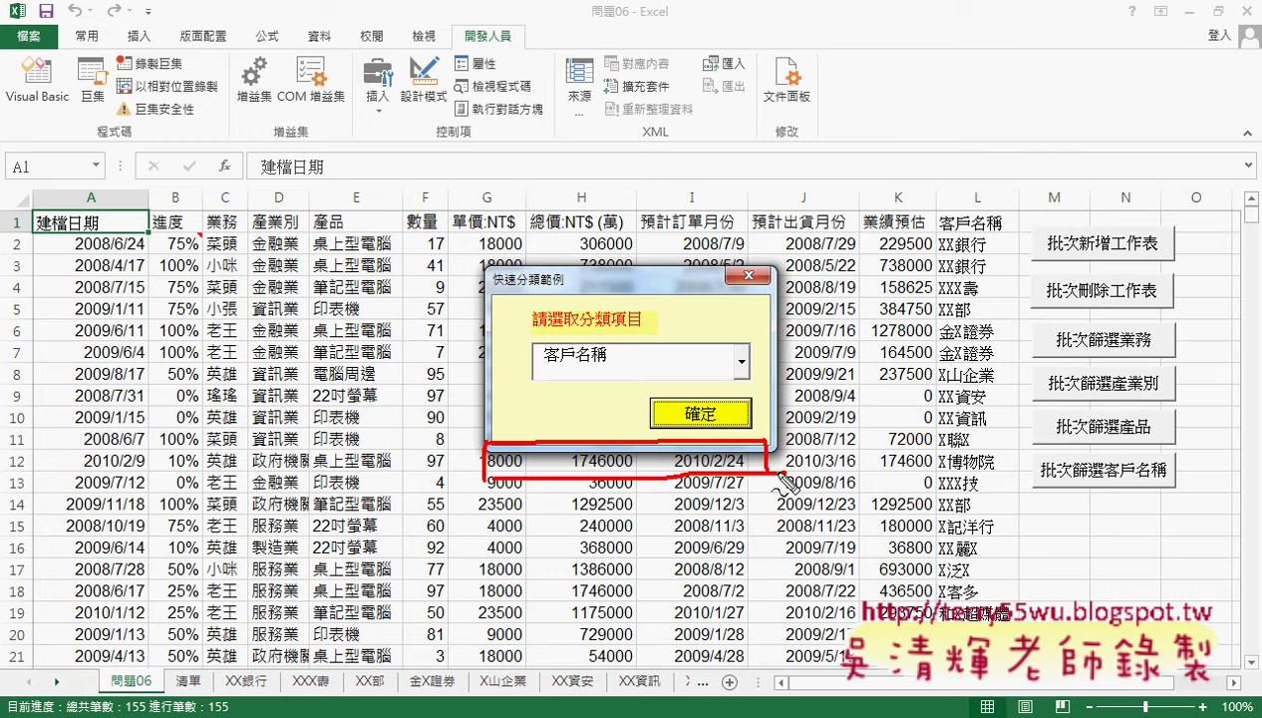
pyautogui.press('Escape')
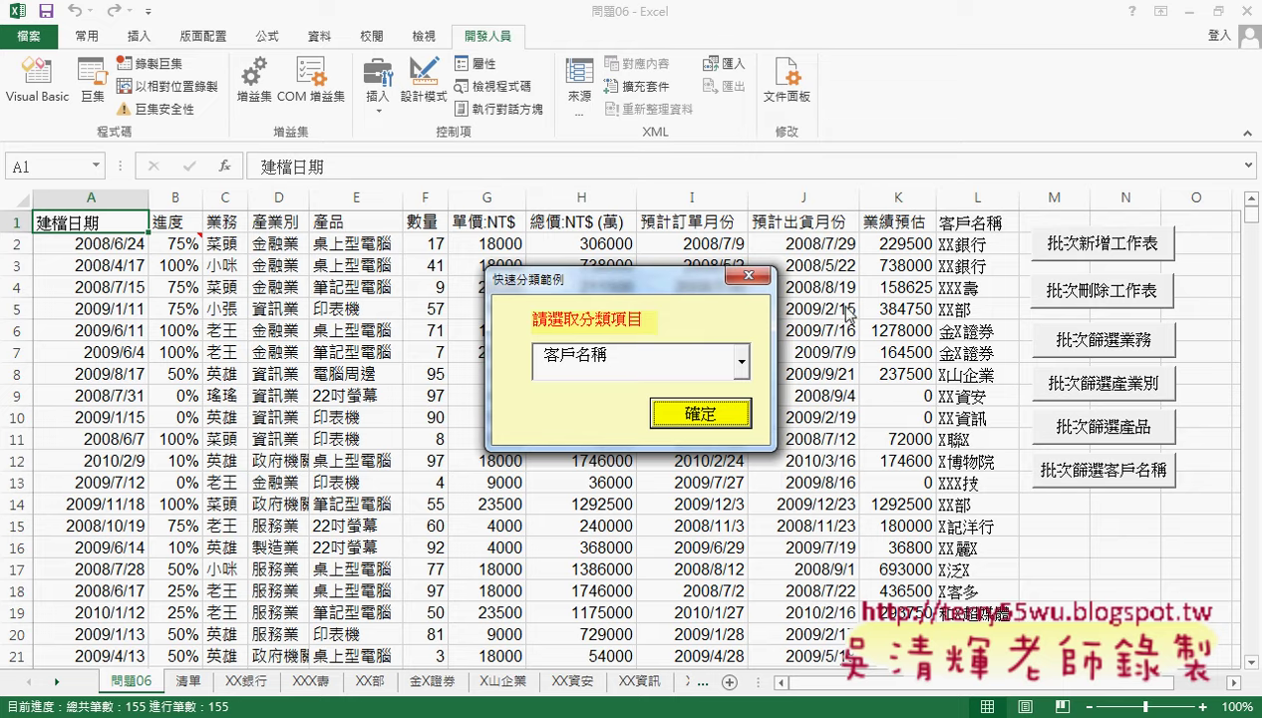
pyautogui.click(740, 277)
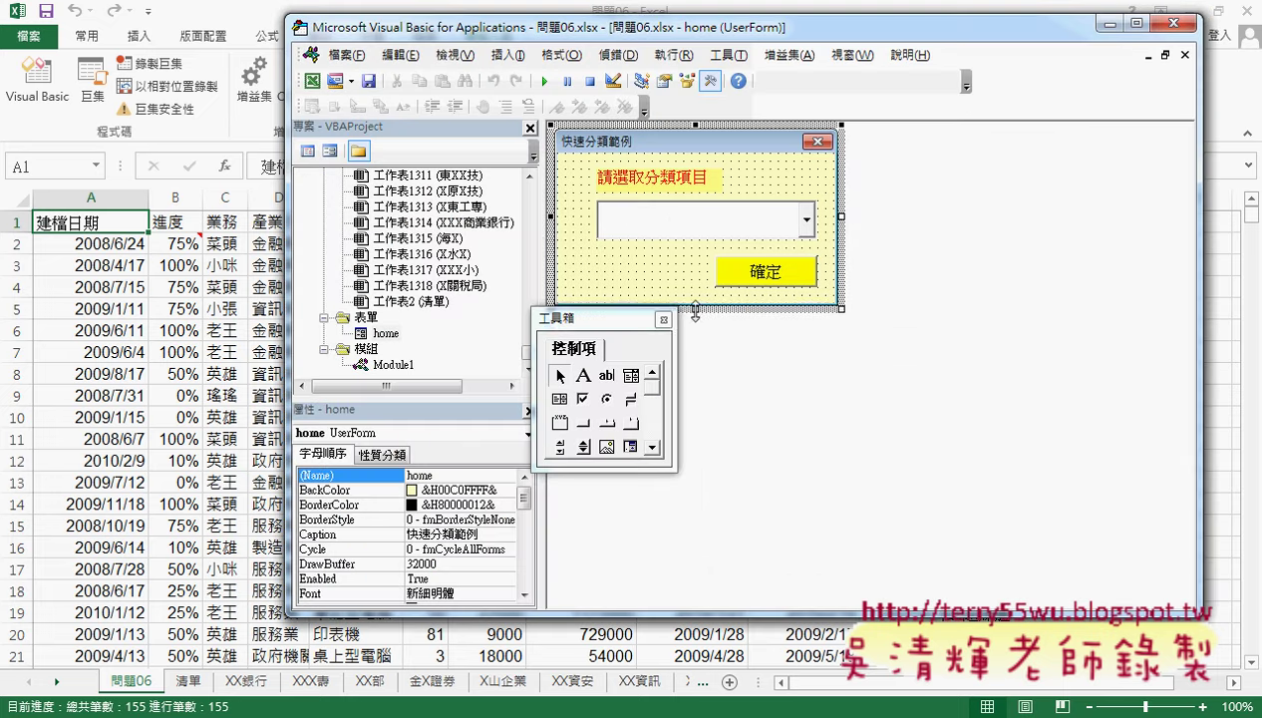
# Resize the home form to fit its red bar, move the Toolbox aside, and open Additional Controls.
pyautogui.moveTo(695, 309)
pyautogui.mouseDown()
pyautogui.moveTo(698, 385)
pyautogui.moveTo(714, 339)
pyautogui.mouseUp()
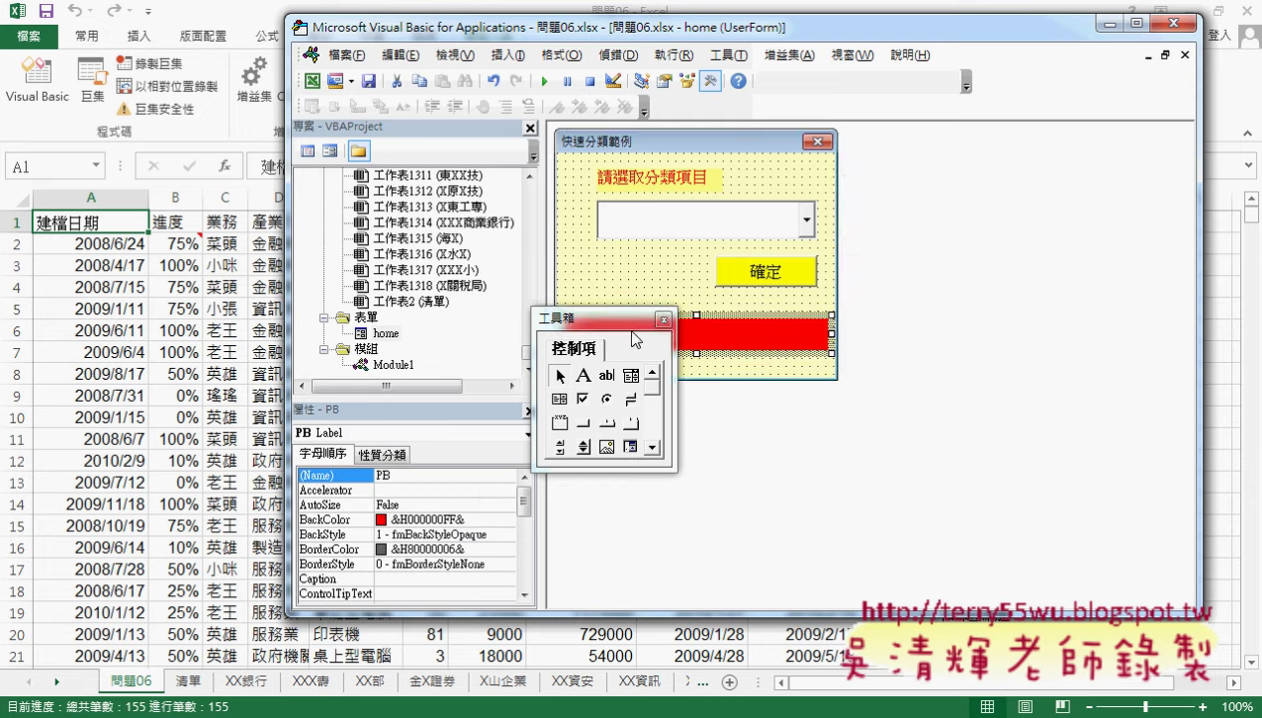
pyautogui.moveTo(632, 339); pyautogui.dragTo(953, 172)
pyautogui.click(738, 376)
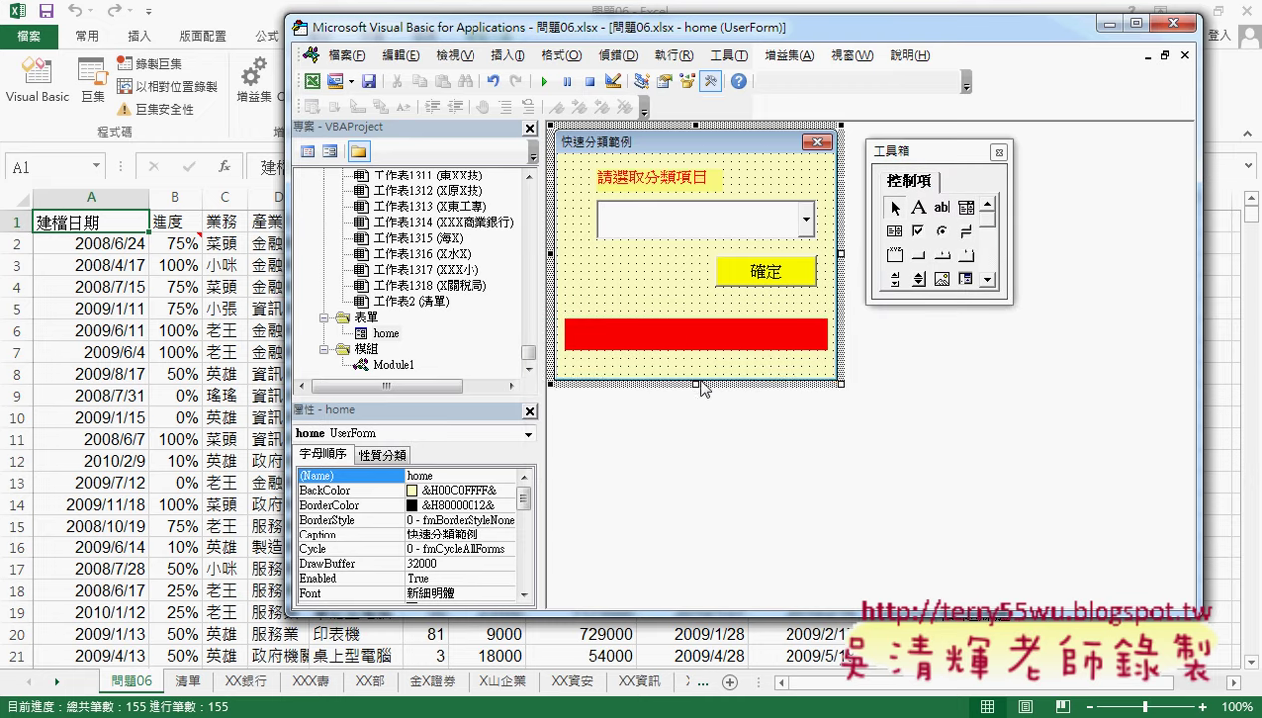
pyautogui.moveTo(697, 384); pyautogui.dragTo(698, 367)
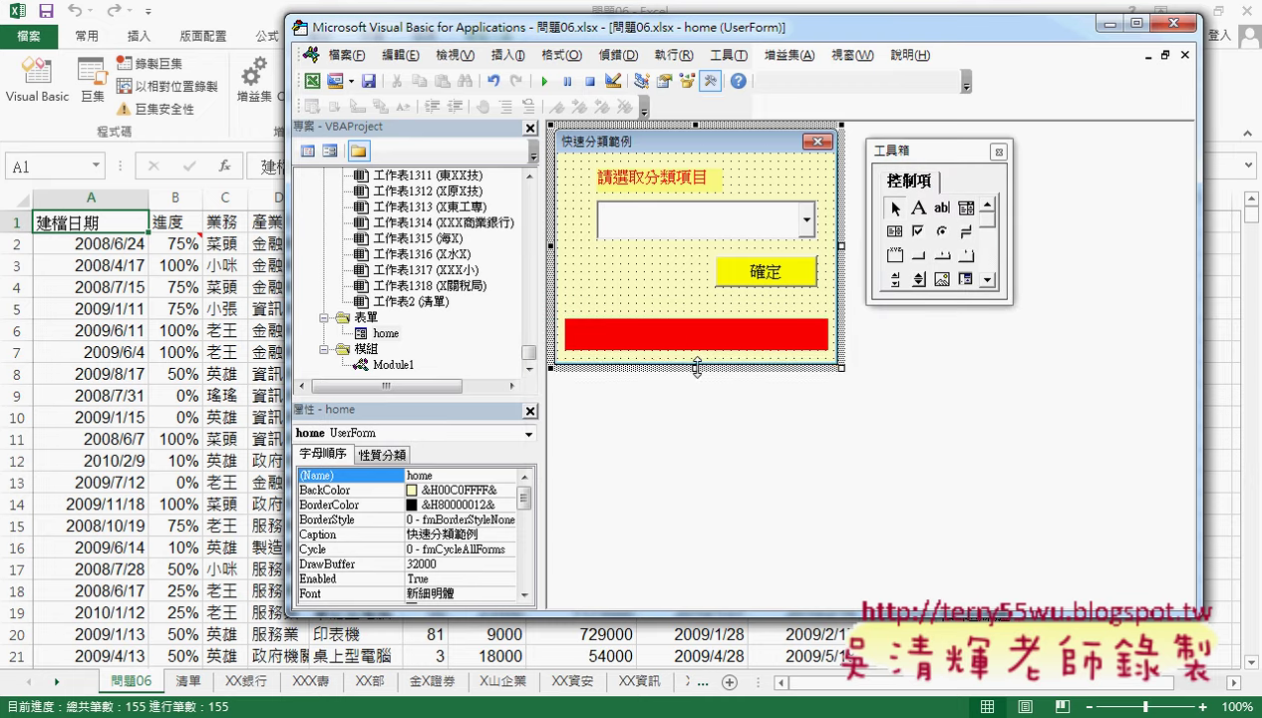
pyautogui.rightClick(945, 233)
pyautogui.click(1001, 241)
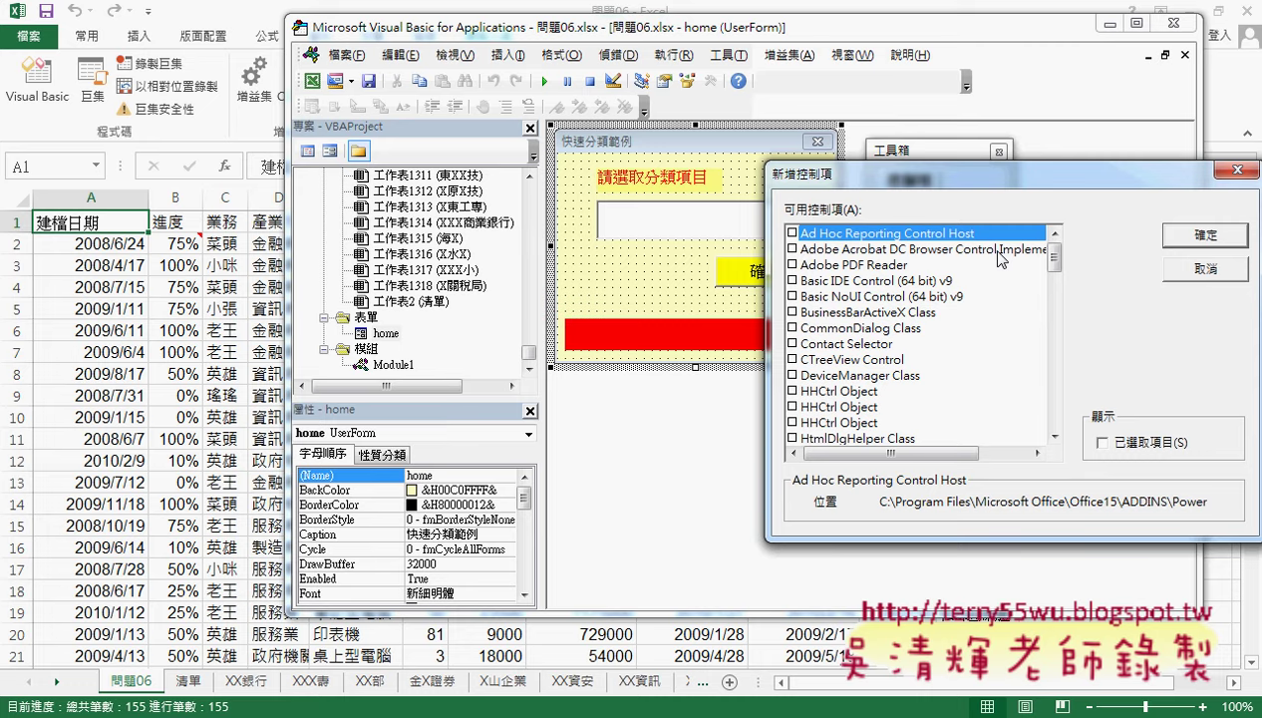
# Scroll the Additional Controls list to the Microsoft Forms 2.0 entries, then cancel without adding any.
pyautogui.moveTo(1054, 257)
pyautogui.mouseDown()
pyautogui.moveTo(1069, 309)
pyautogui.moveTo(1068, 293)
pyautogui.mouseUp()
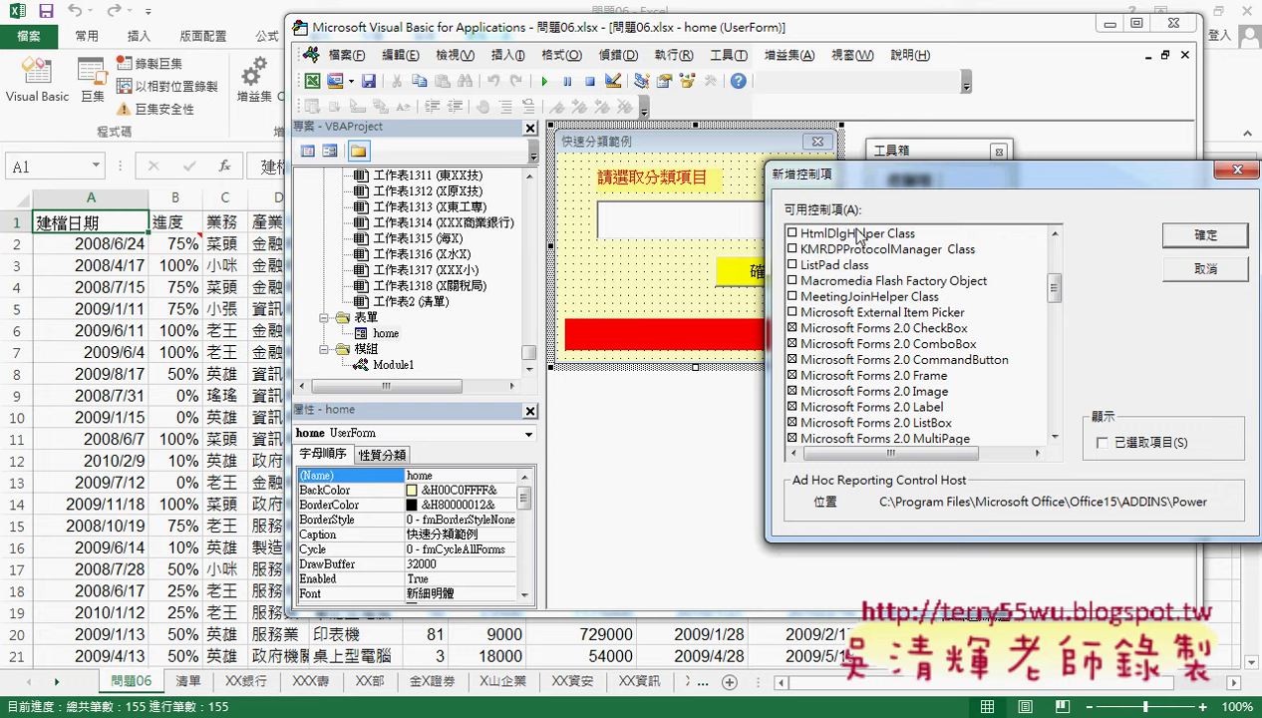
pyautogui.moveTo(1054, 288)
pyautogui.mouseDown()
pyautogui.moveTo(1073, 422)
pyautogui.moveTo(1059, 252)
pyautogui.mouseUp()
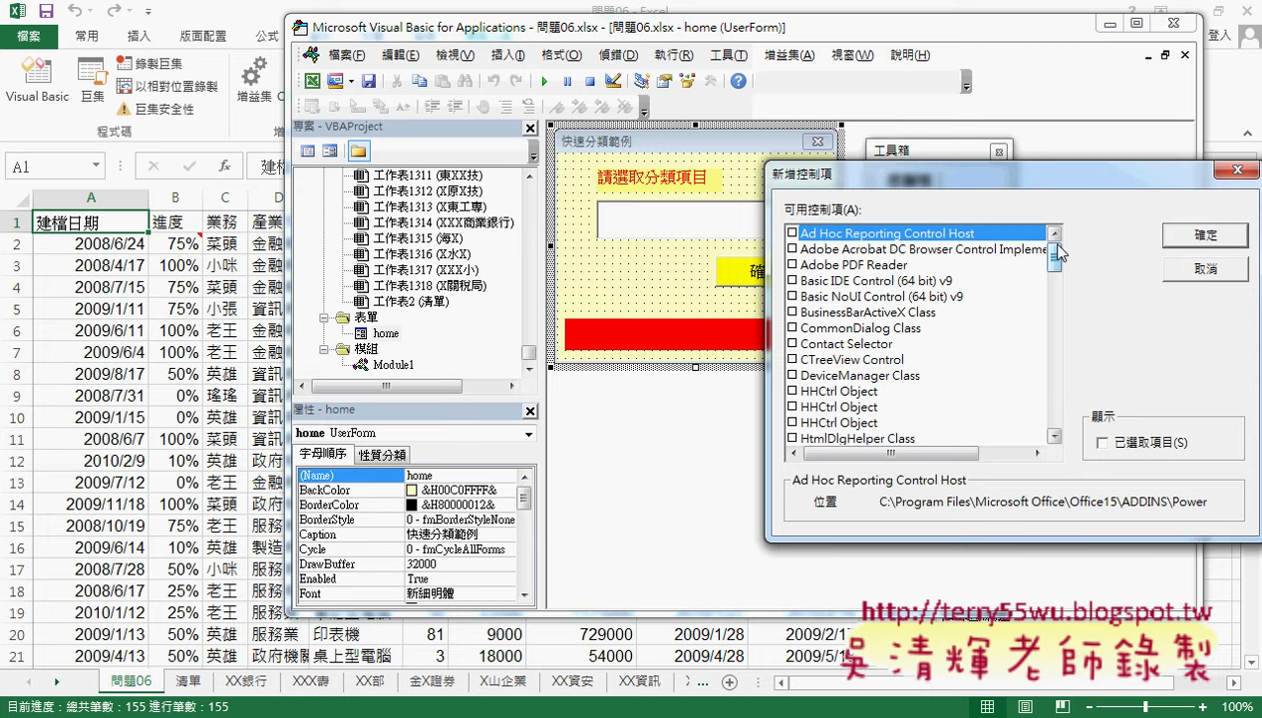
pyautogui.click(1195, 270)
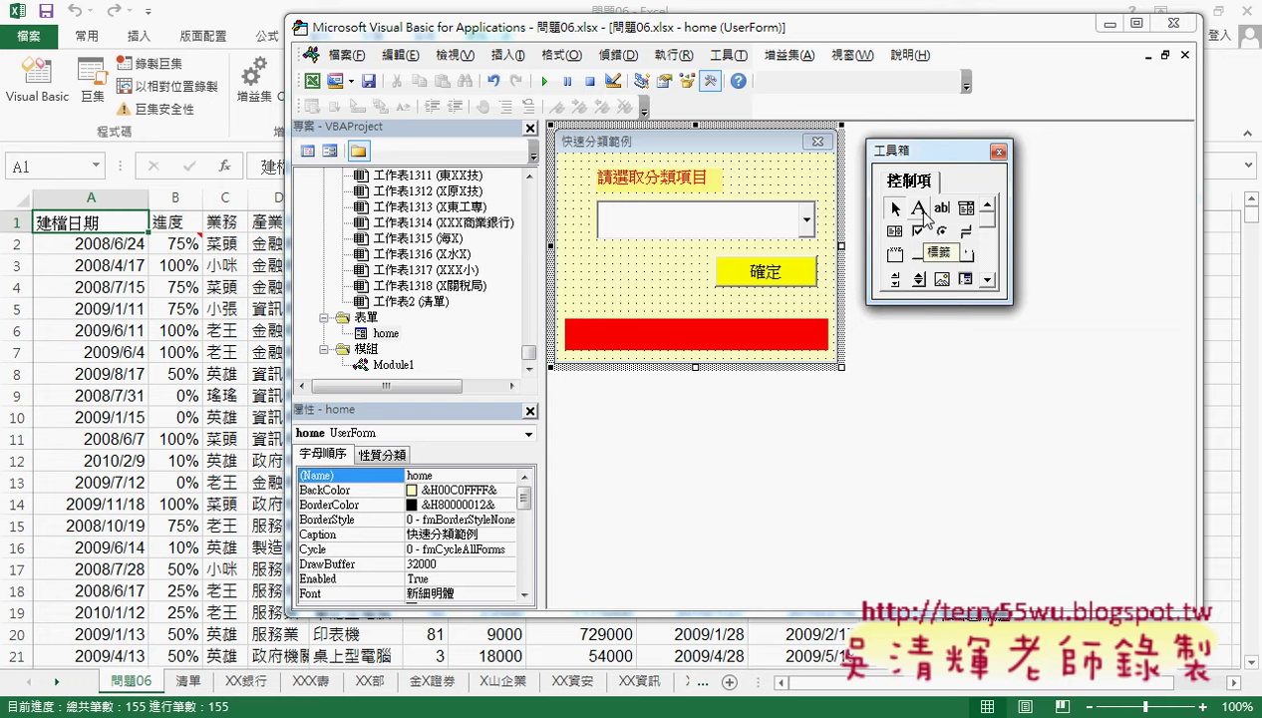
# Run the form and split the data by 業務, then by 客戶名稱.
pyautogui.click(544, 81)
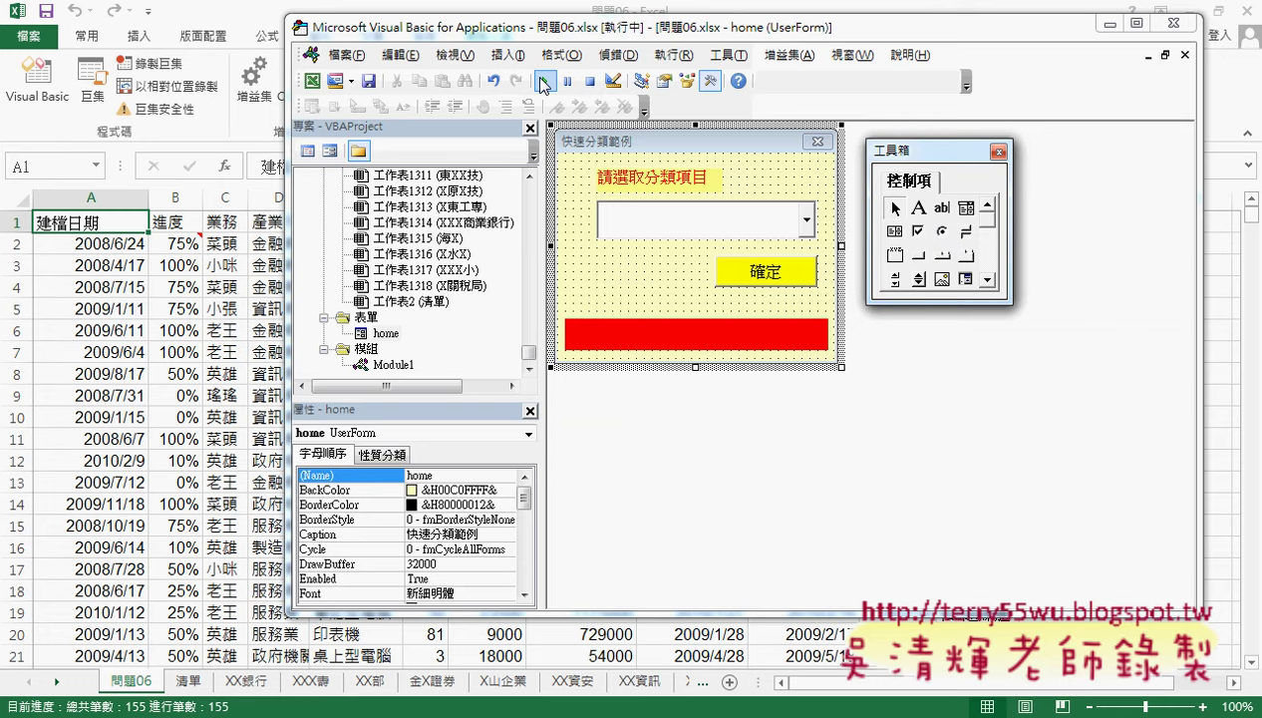
pyautogui.click(741, 332)
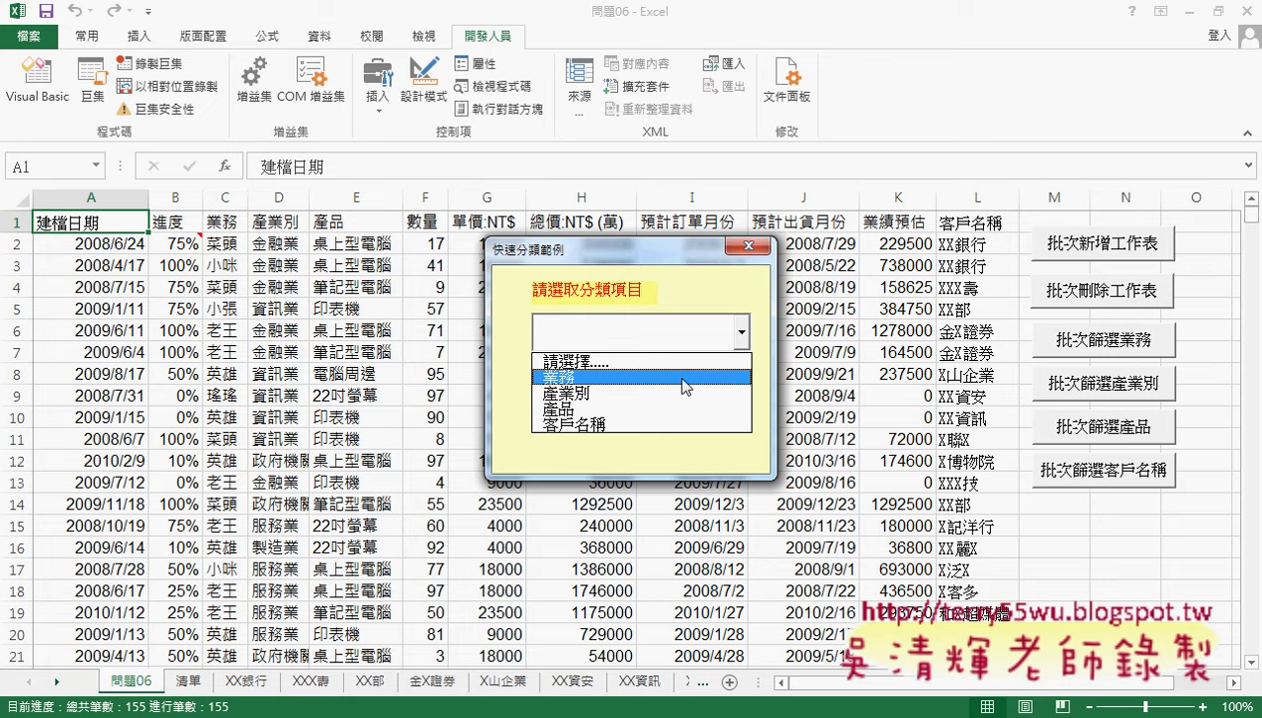
pyautogui.click(679, 372)
pyautogui.click(706, 387)
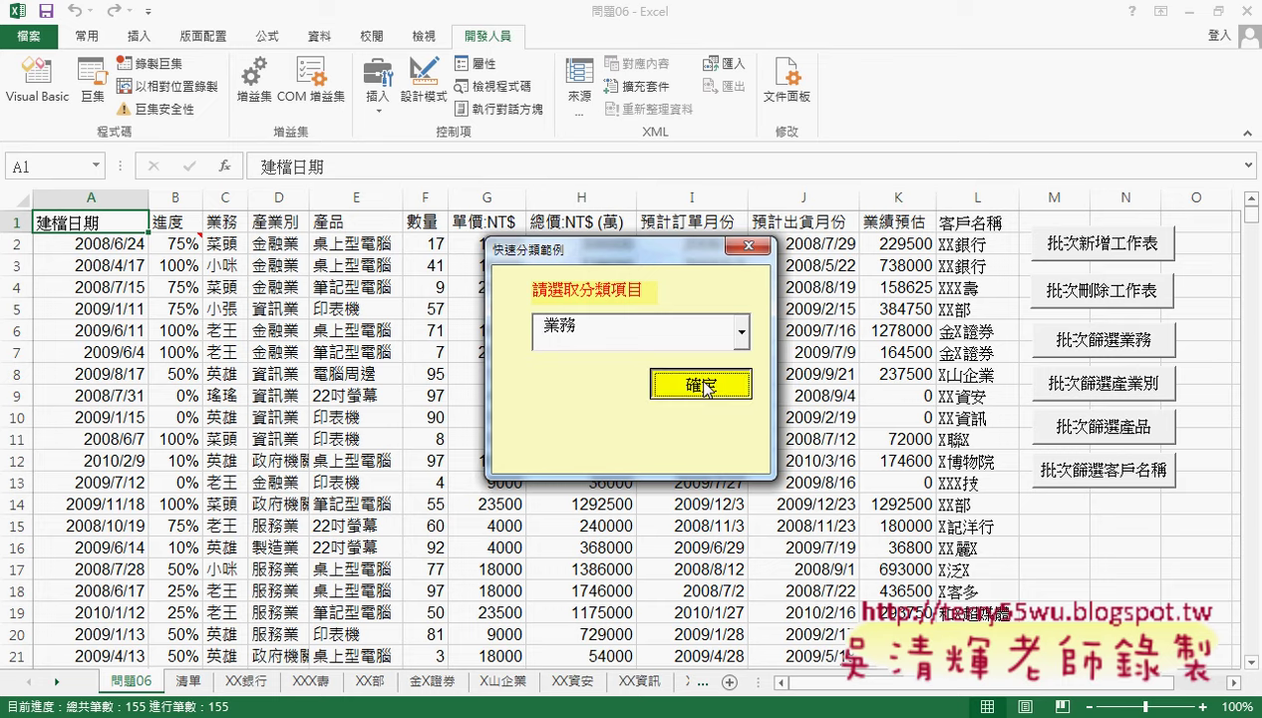
pyautogui.click(741, 334)
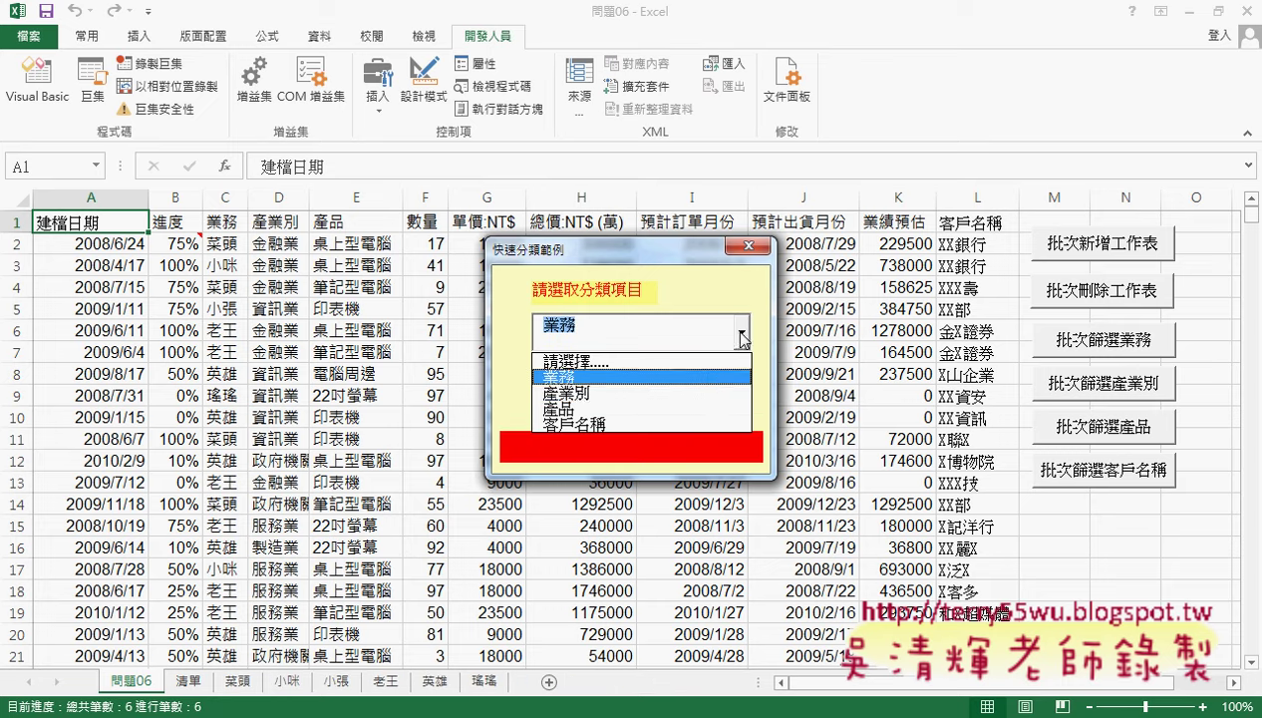
pyautogui.click(688, 423)
pyautogui.click(720, 384)
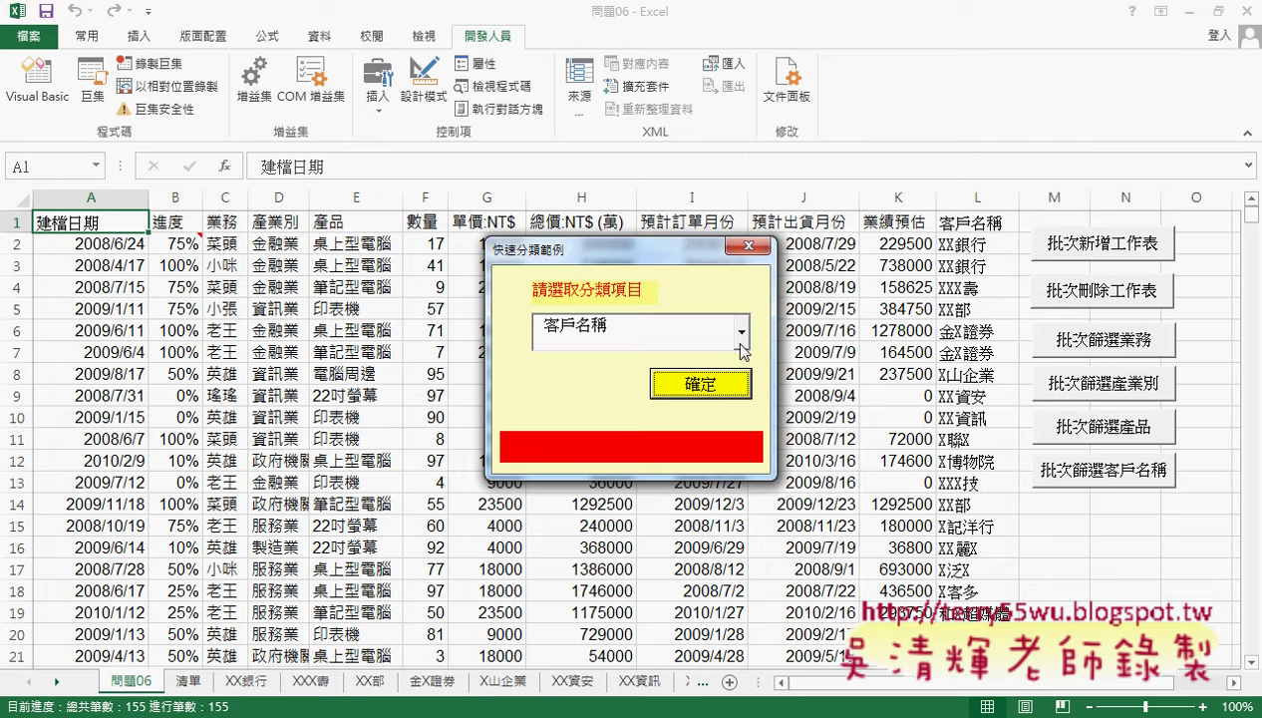
# Split the data by 產業別, then back into per-customer sheets by 客戶名稱, and close the form.
pyautogui.click(740, 337)
pyautogui.click(718, 389)
pyautogui.click(723, 391)
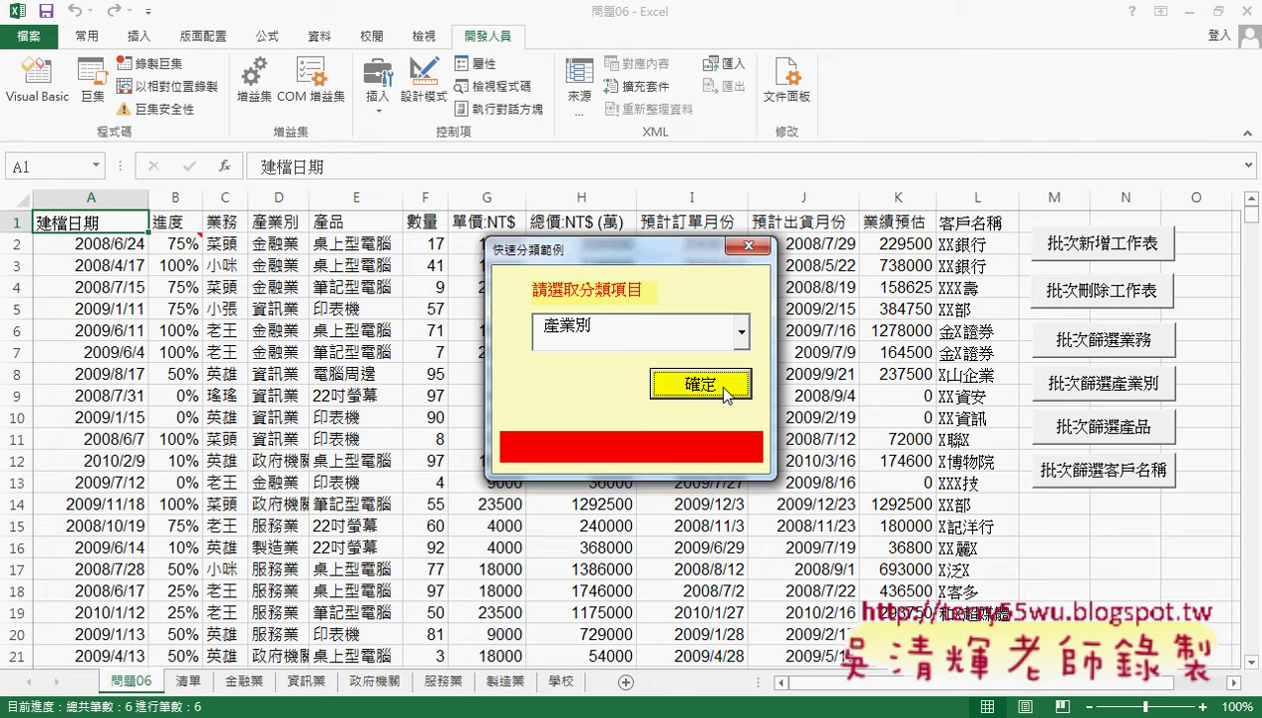
pyautogui.click(741, 336)
pyautogui.click(710, 420)
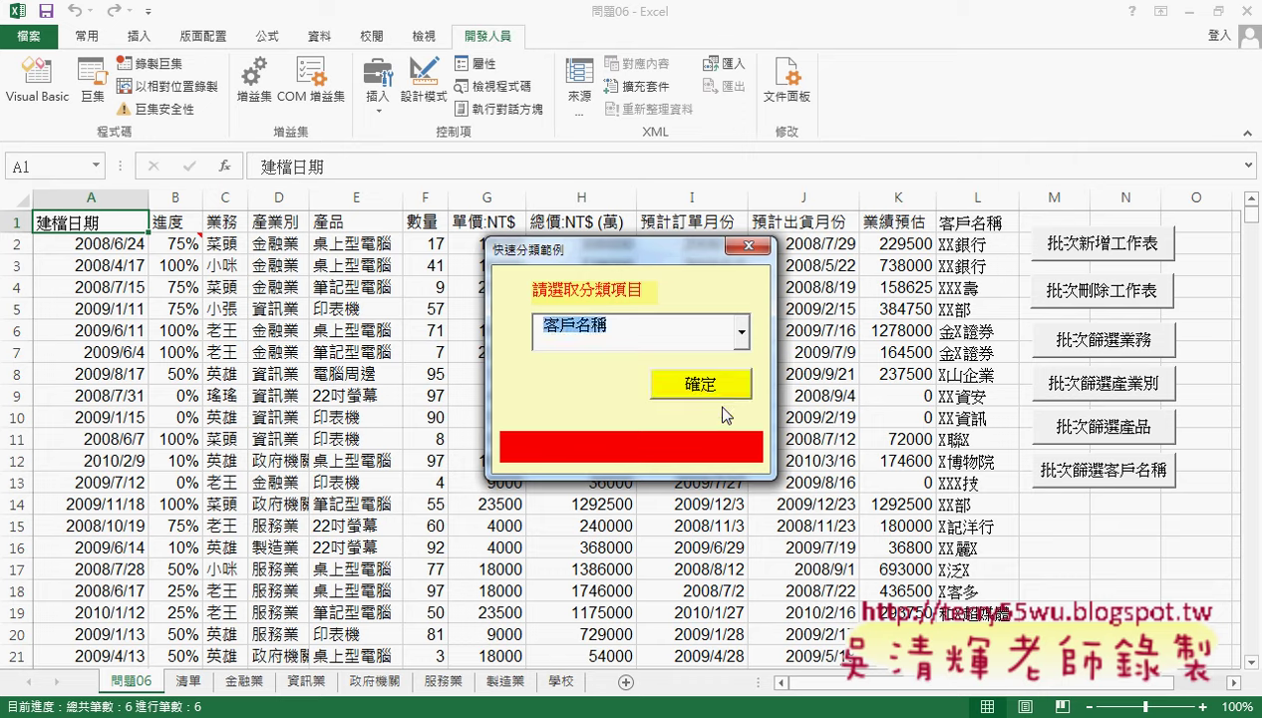
pyautogui.click(726, 384)
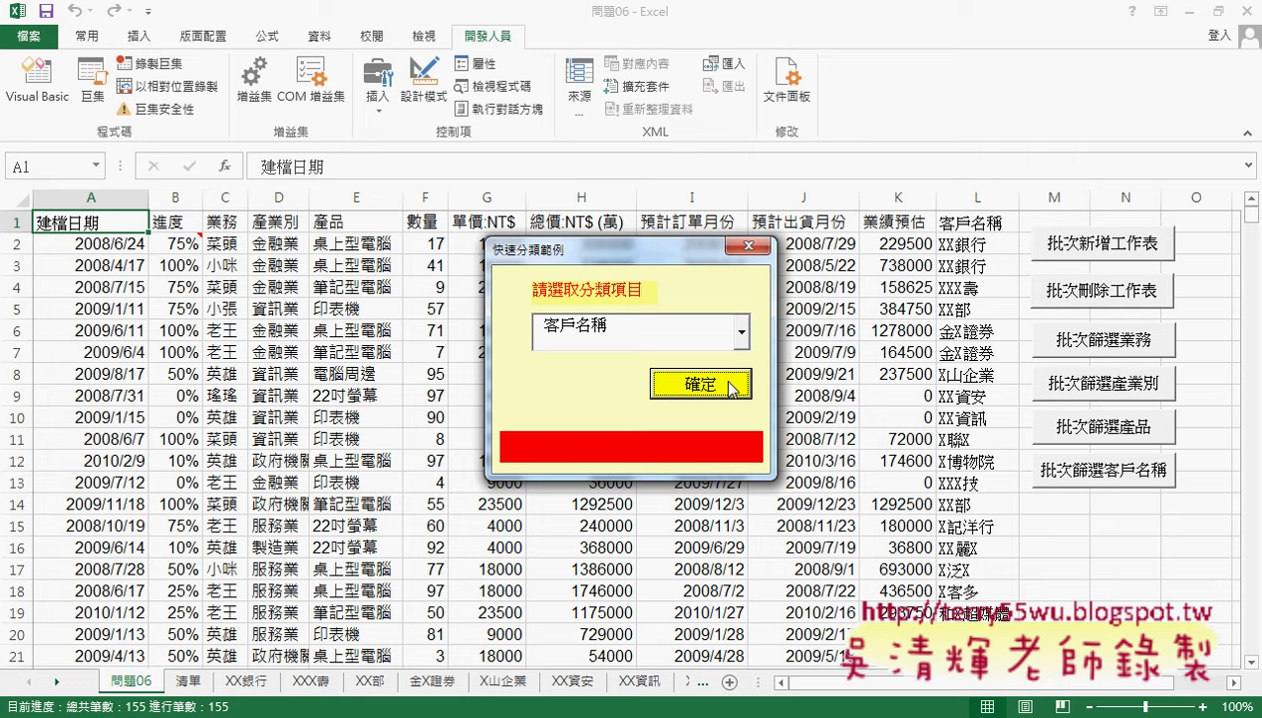
pyautogui.click(740, 247)
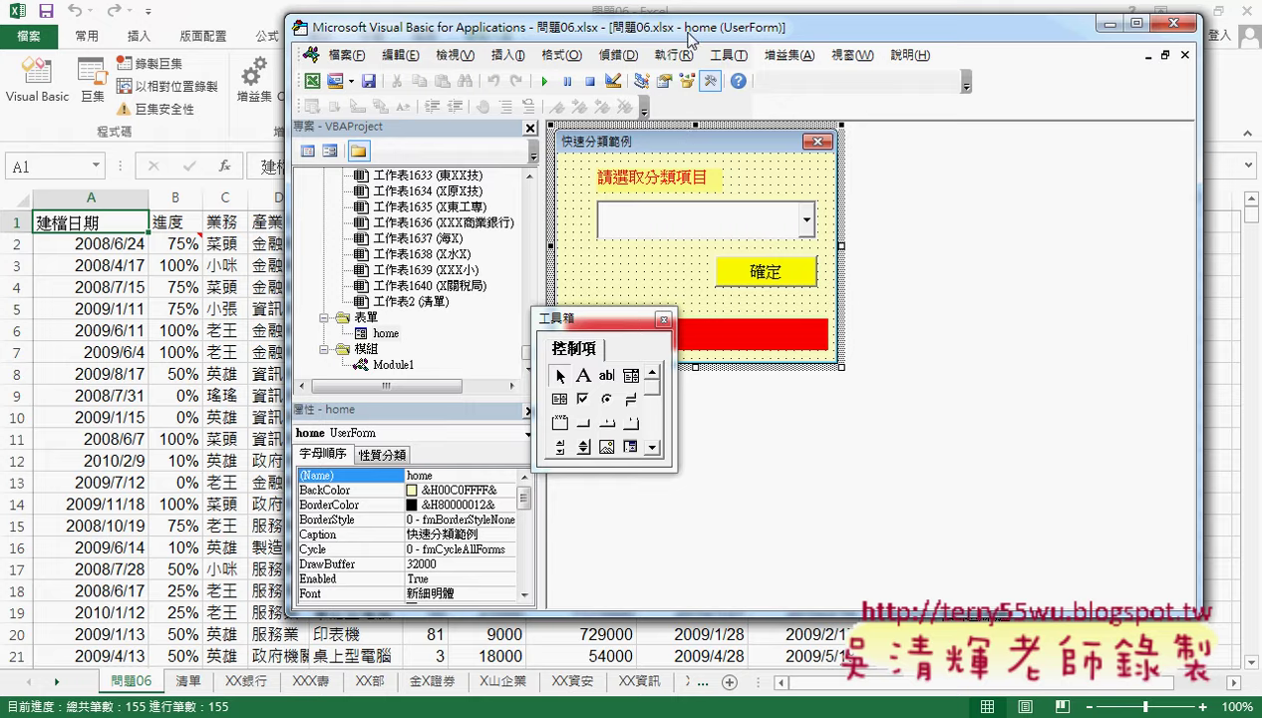
# Move the editor window left and drag the Toolbox off the form.
pyautogui.moveTo(688, 38); pyautogui.dragTo(466, 80)
pyautogui.moveTo(605, 326); pyautogui.dragTo(826, 296)
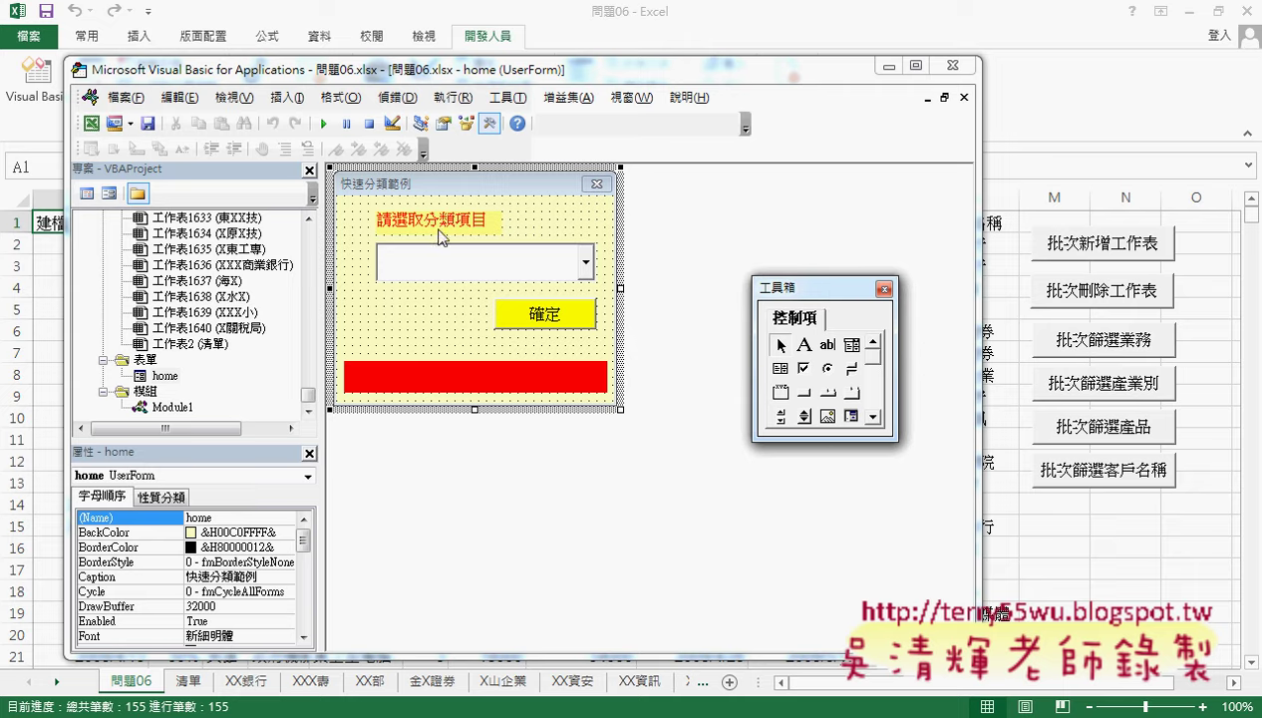
pyautogui.click(427, 199)
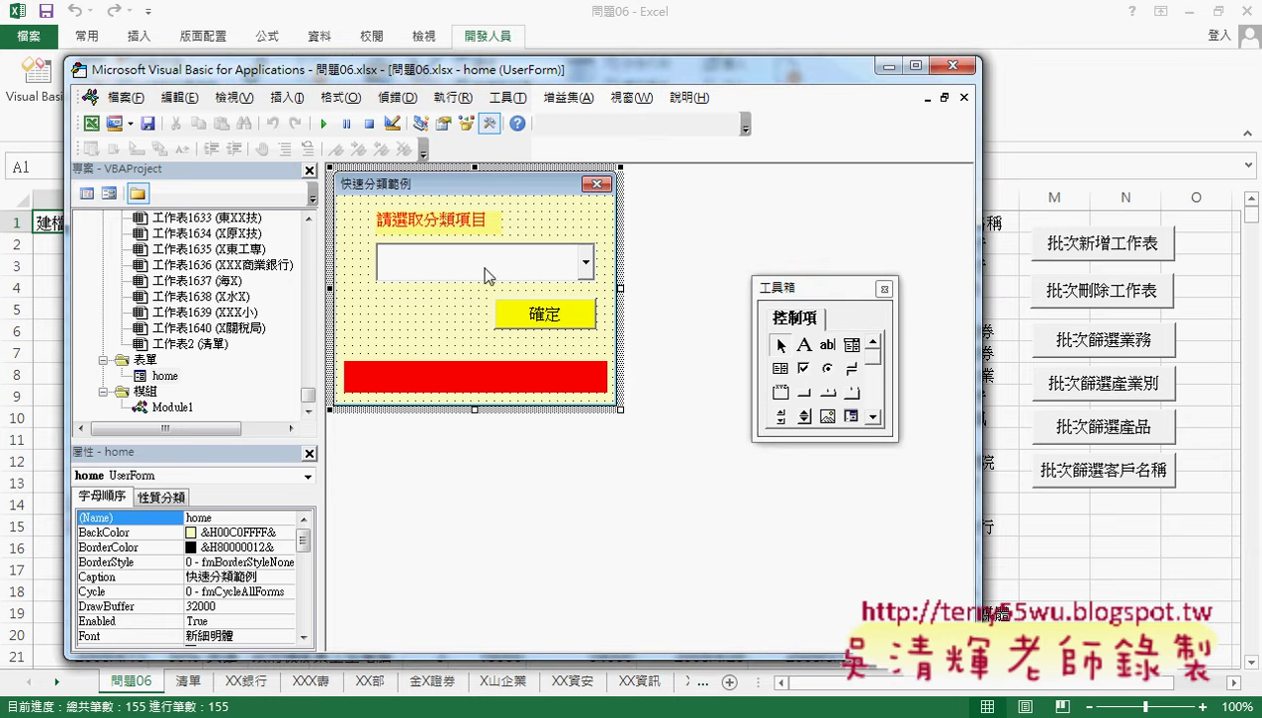
# Insert a new UserForm via a worksheet's context menu in the Project tree.
pyautogui.rightClick(192, 267)
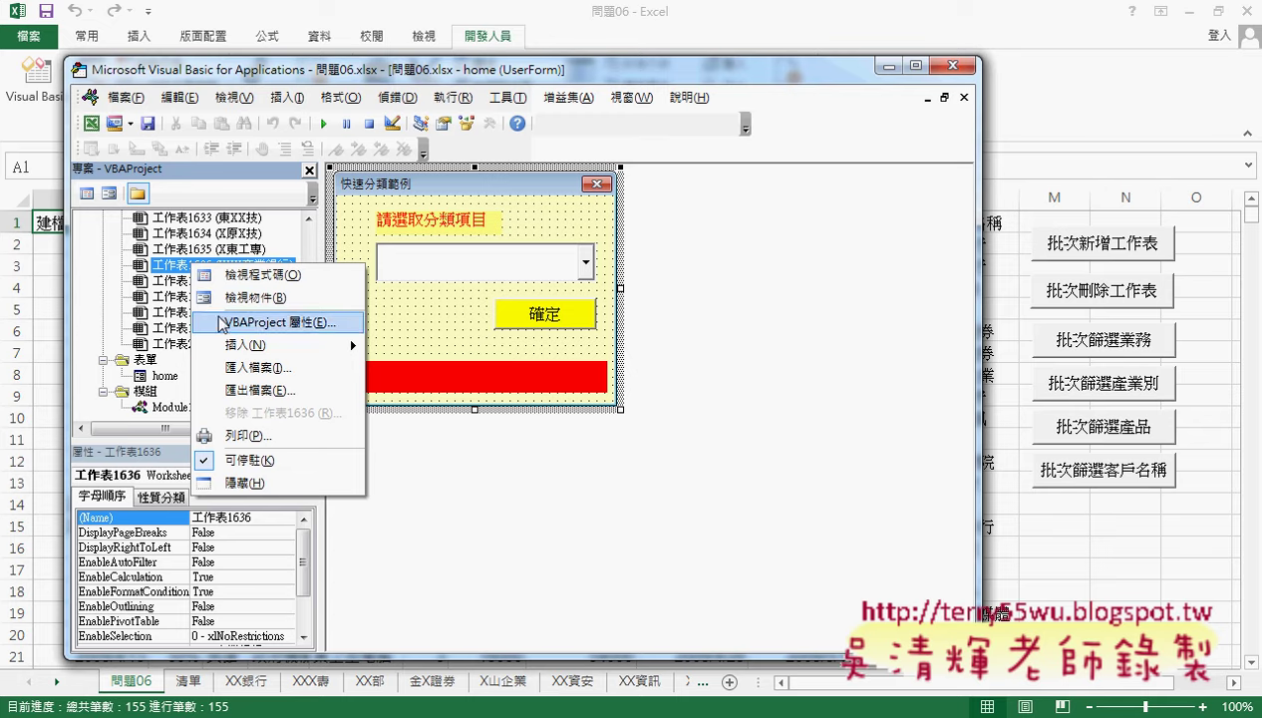
pyautogui.moveTo(242, 349)
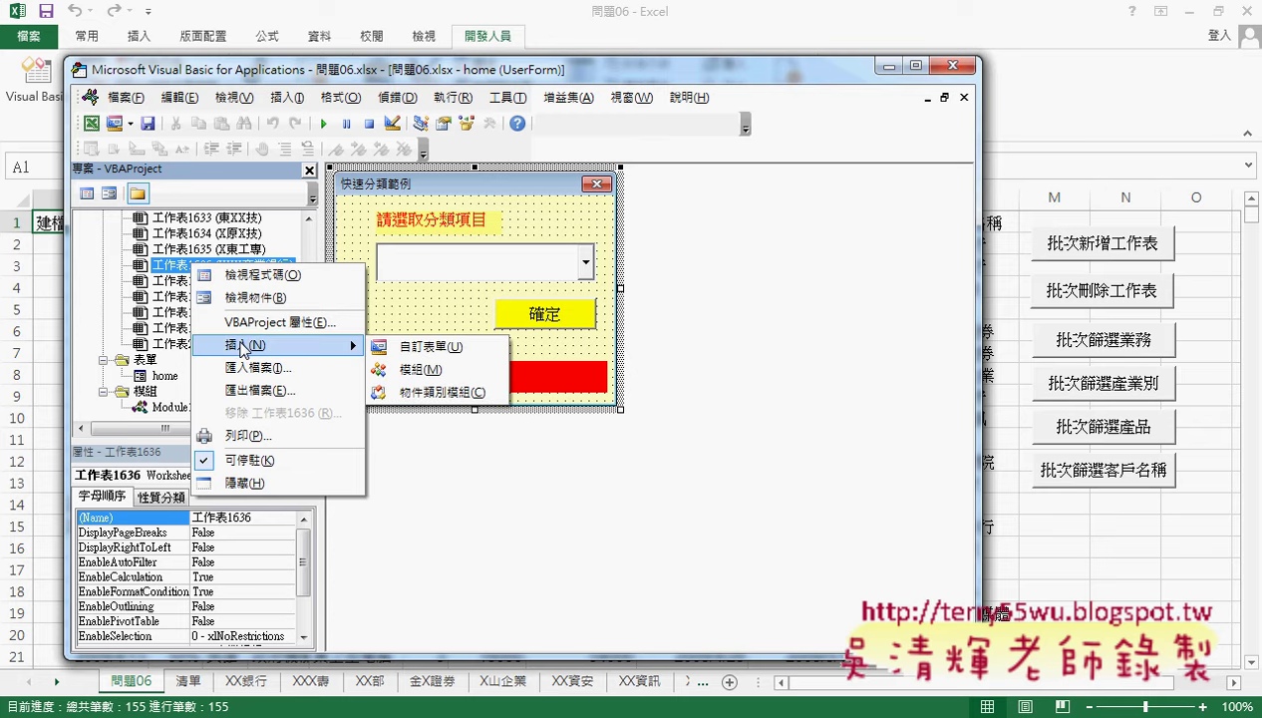
pyautogui.click(456, 348)
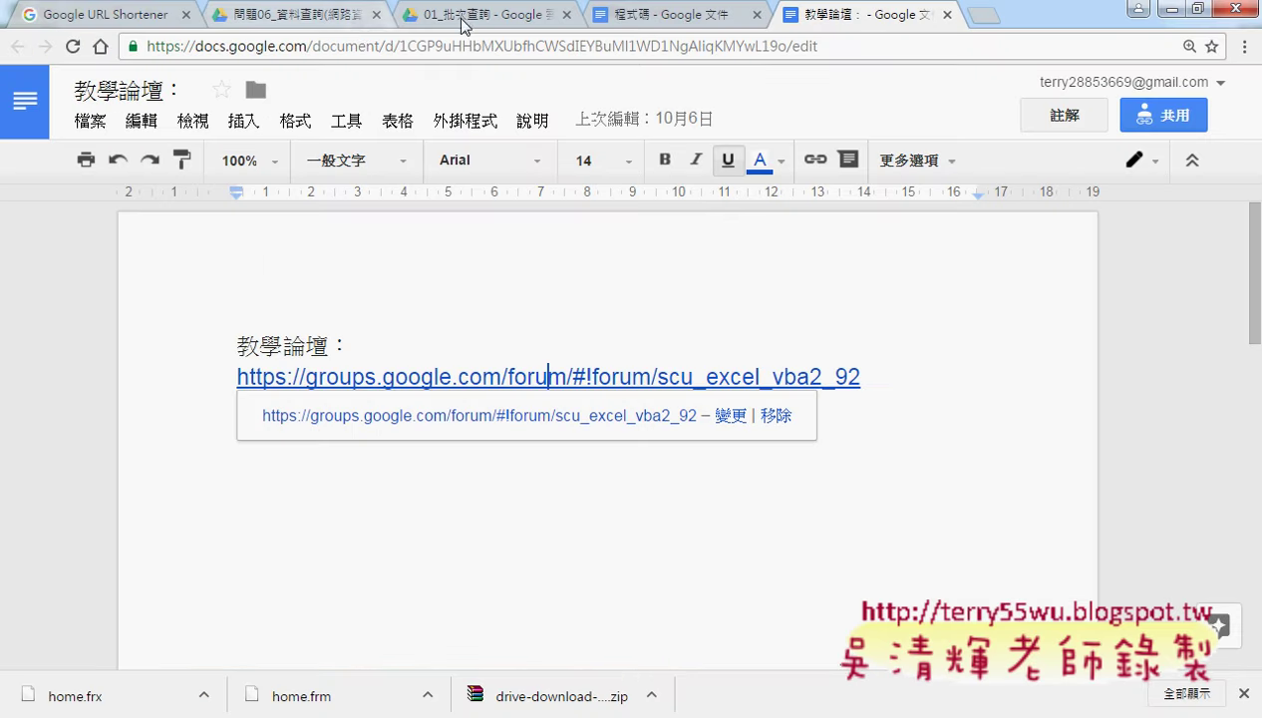
# Bring up the 程式碼 document at its 表單設計 section with the form screenshot.
pyautogui.click(639, 15)
pyautogui.scroll(-2, 661, 403)
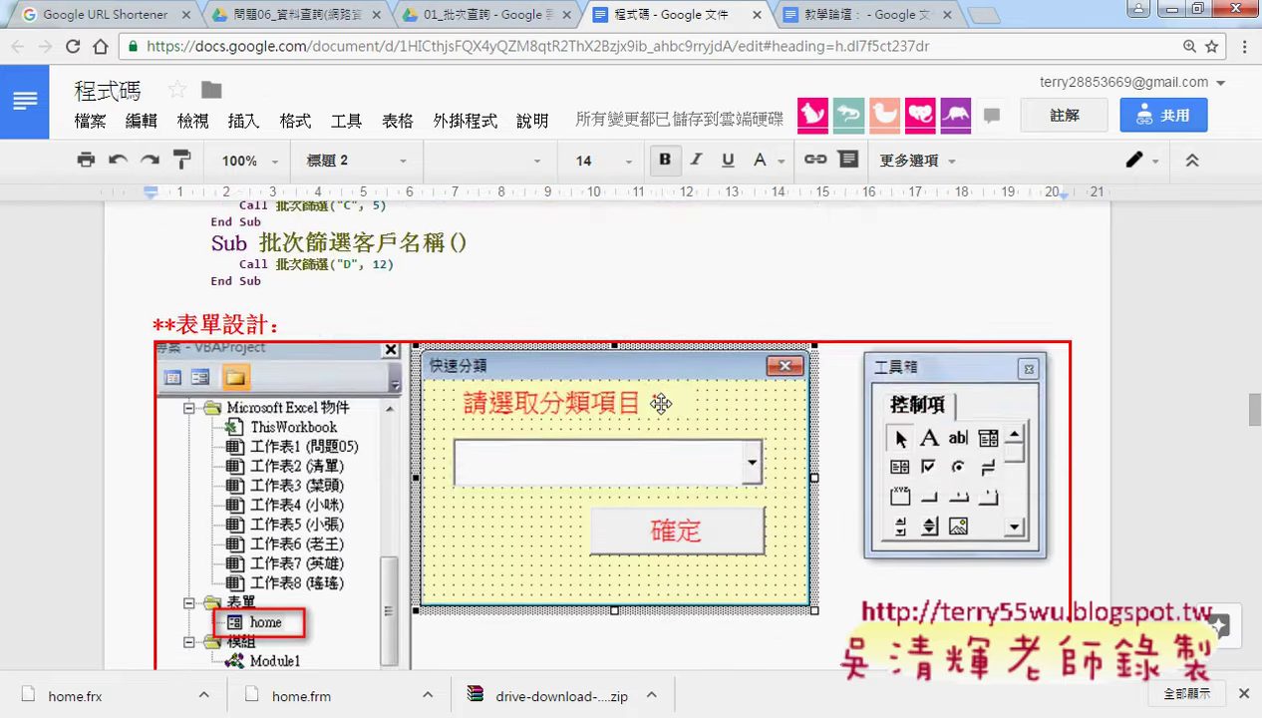
pyautogui.scroll(-3, 661, 403)
pyautogui.scroll(2, 661, 403)
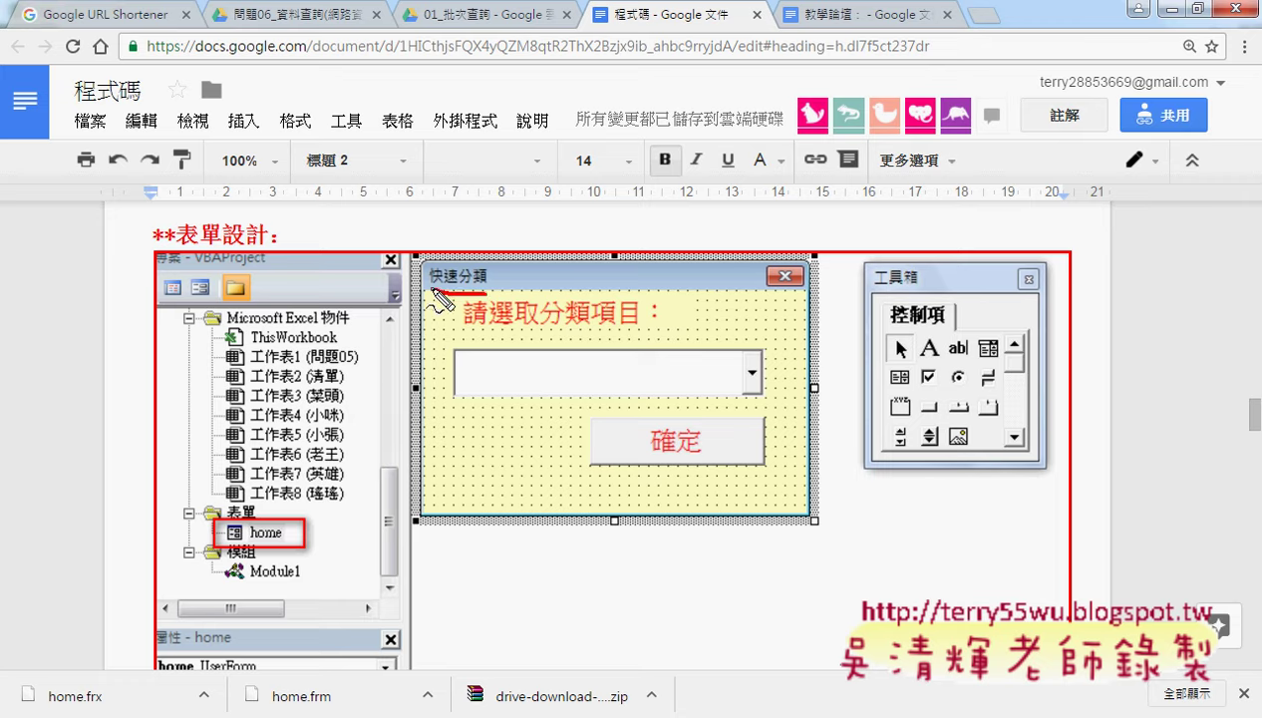
# Mark the 快速分類 title, the form's corner and the 請選取分類項目 label on the picture.
pyautogui.moveTo(427, 272); pyautogui.dragTo(476, 296)
pyautogui.moveTo(387, 341)
pyautogui.mouseDown()
pyautogui.moveTo(439, 288)
pyautogui.moveTo(450, 296)
pyautogui.mouseUp()
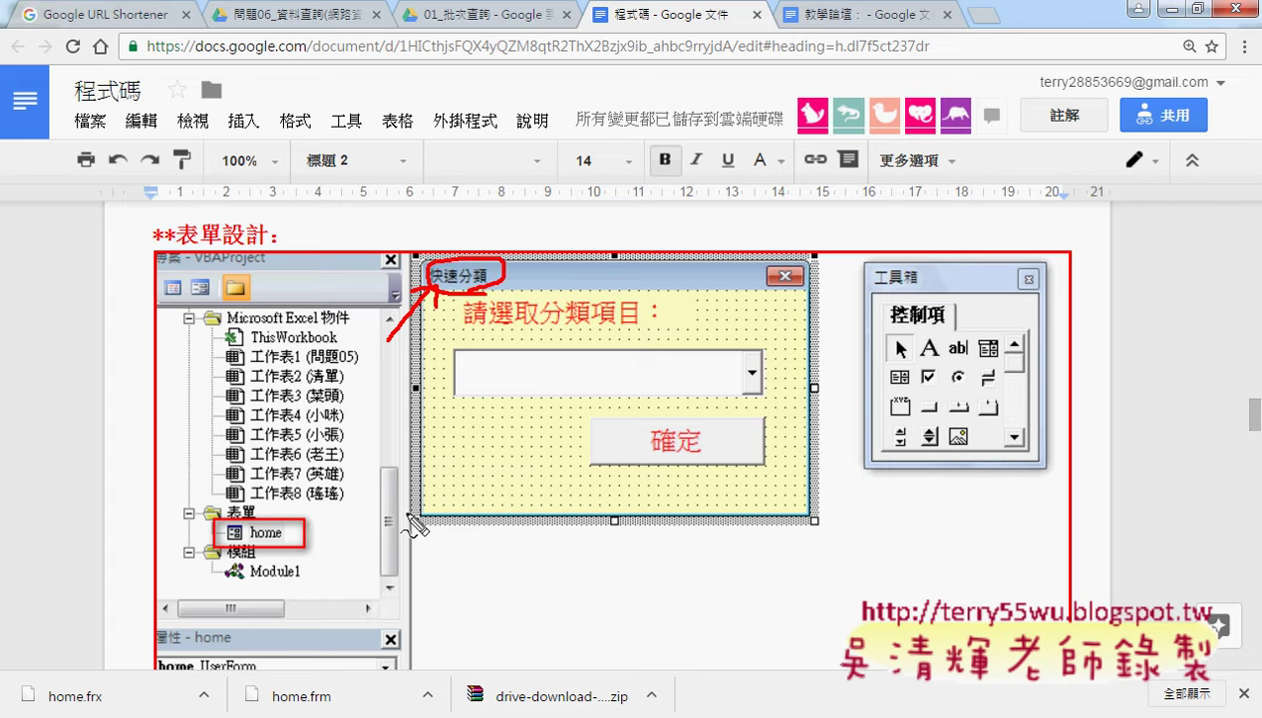
pyautogui.moveTo(399, 521)
pyautogui.mouseDown()
pyautogui.moveTo(445, 459)
pyautogui.moveTo(459, 487)
pyautogui.mouseUp()
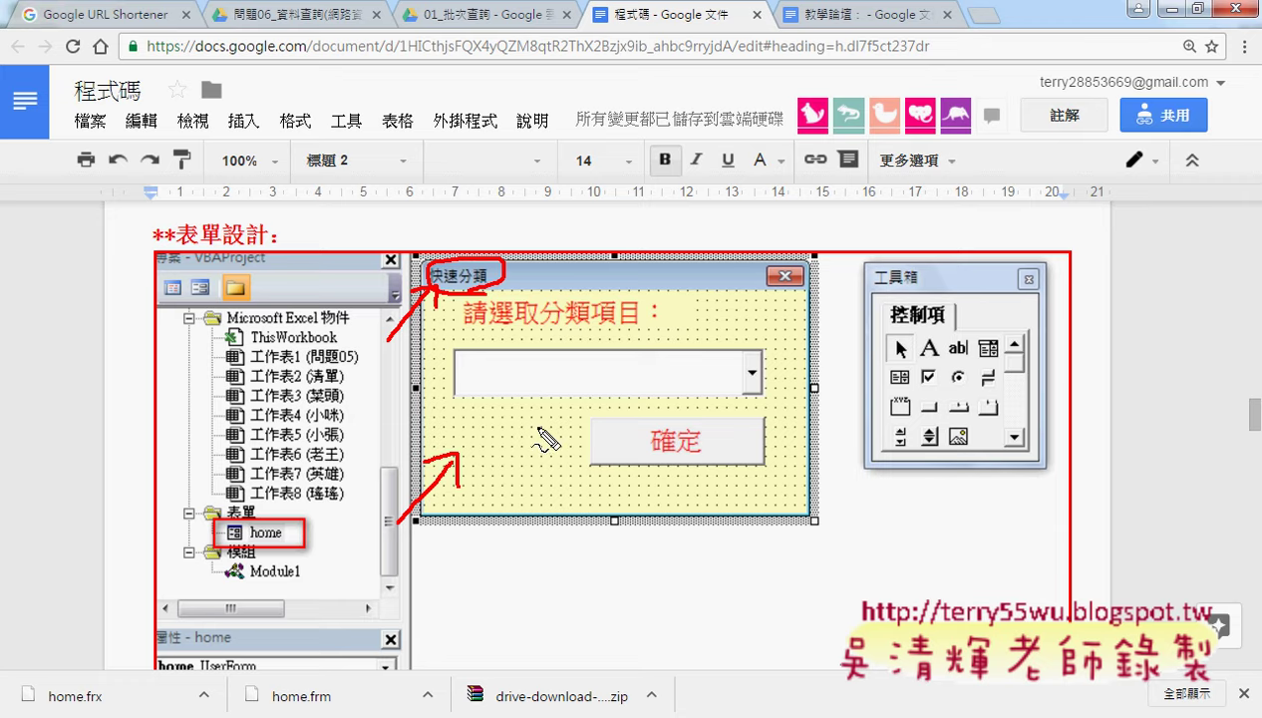
pyautogui.moveTo(464, 302)
pyautogui.mouseDown()
pyautogui.moveTo(465, 337)
pyautogui.moveTo(598, 301)
pyautogui.moveTo(658, 303)
pyautogui.moveTo(657, 330)
pyautogui.mouseUp()
pyautogui.moveTo(464, 331); pyautogui.dragTo(656, 329)
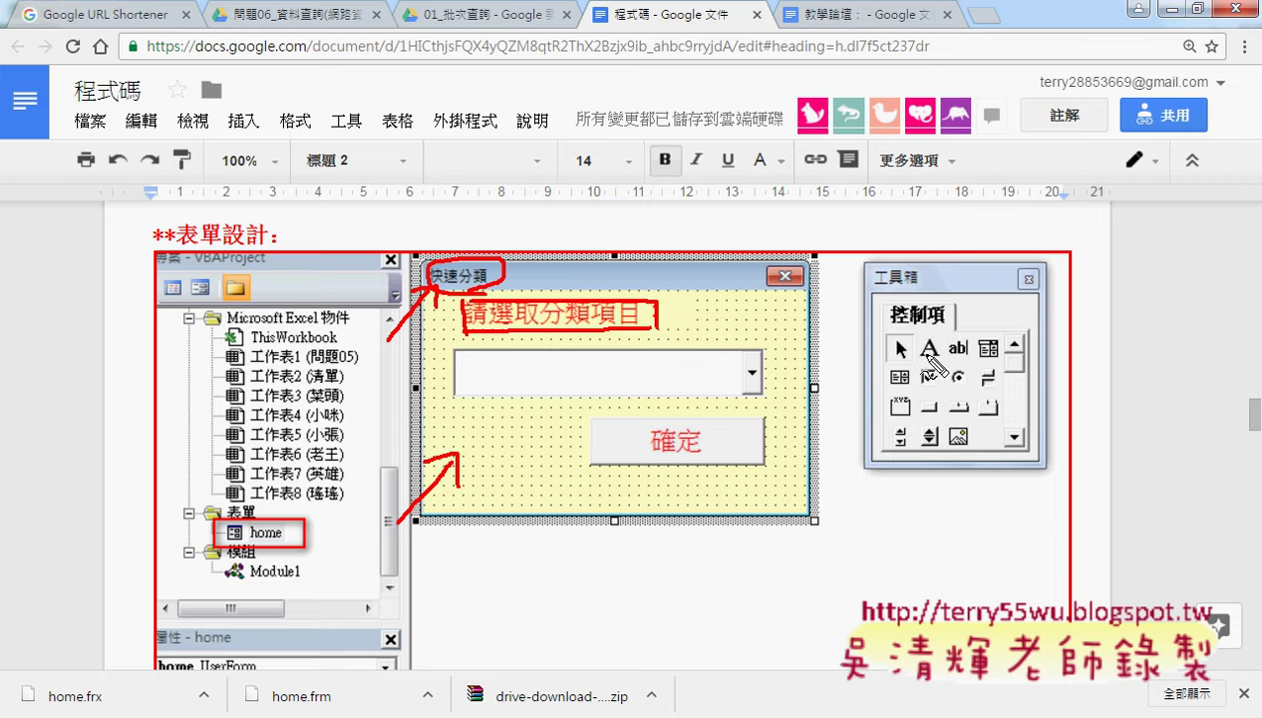
# Circle the Label, ComboBox and button toolbox icons, link the button to 確定, then clear the ink.
pyautogui.moveTo(939, 337)
pyautogui.mouseDown()
pyautogui.moveTo(952, 351)
pyautogui.moveTo(936, 336)
pyautogui.moveTo(798, 317)
pyautogui.moveTo(662, 319)
pyautogui.moveTo(680, 332)
pyautogui.mouseUp()
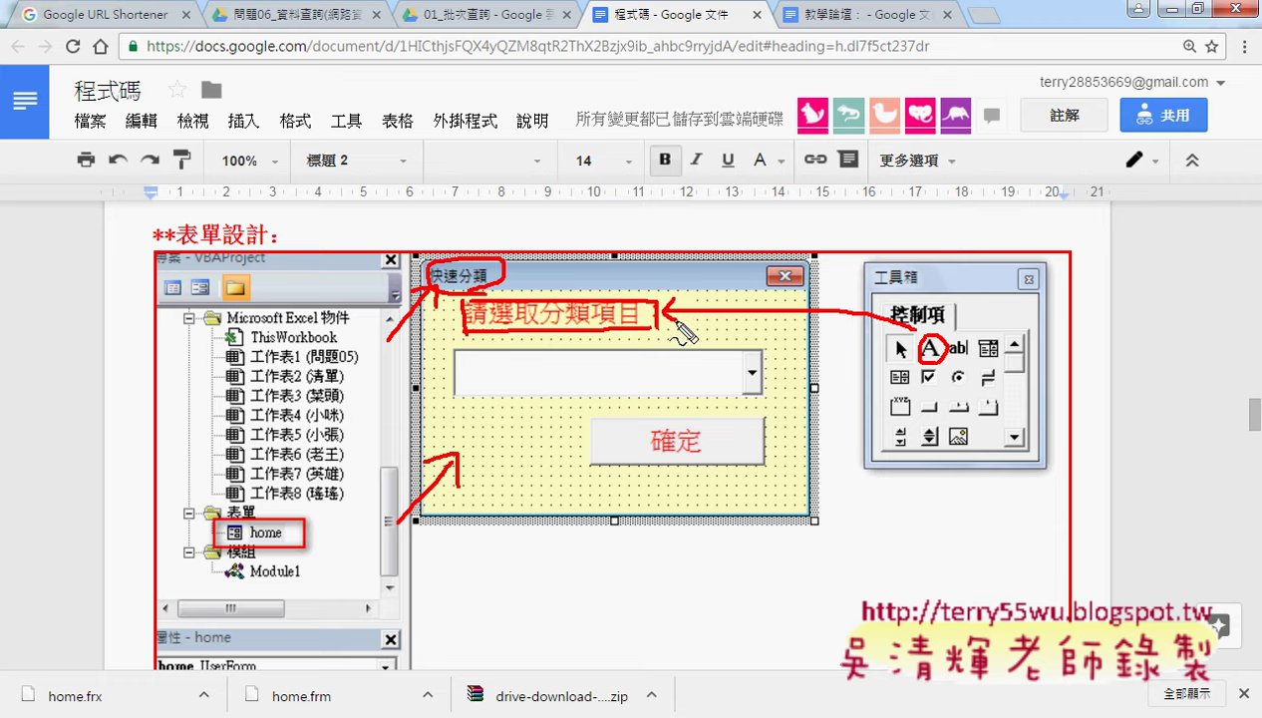
pyautogui.moveTo(983, 339)
pyautogui.mouseDown()
pyautogui.moveTo(988, 351)
pyautogui.moveTo(770, 387)
pyautogui.mouseUp()
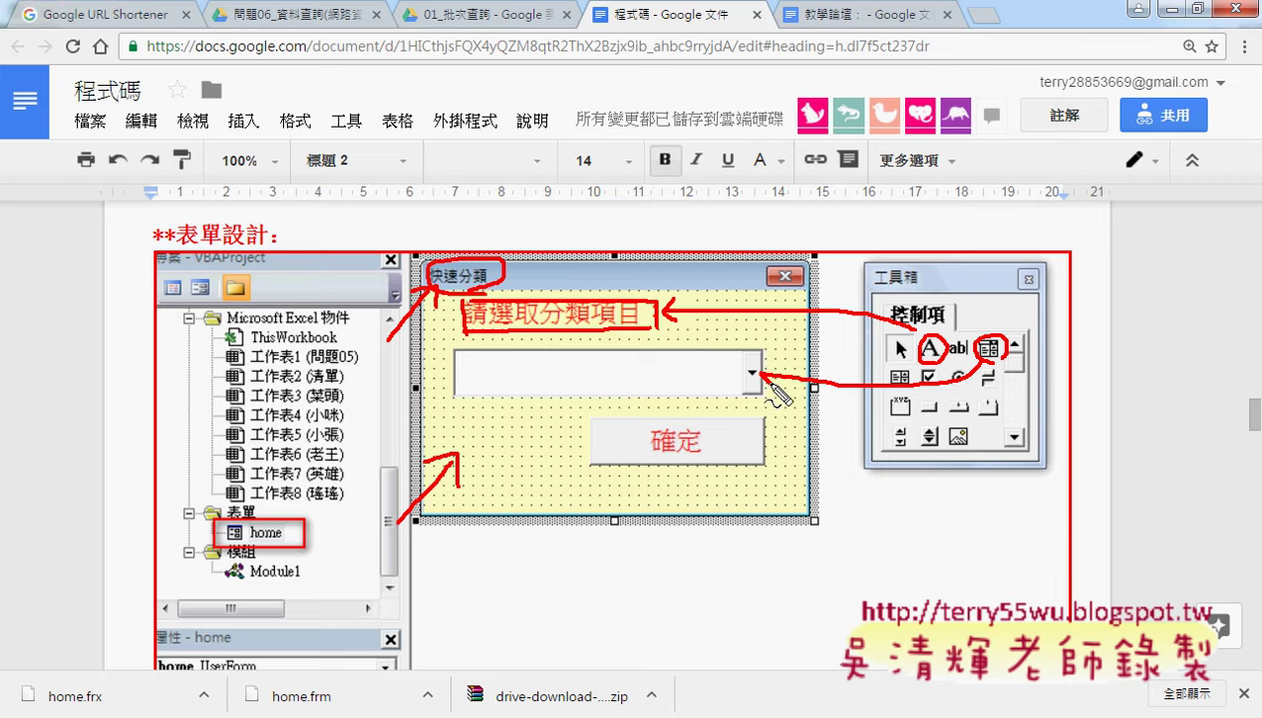
pyautogui.moveTo(943, 399)
pyautogui.mouseDown()
pyautogui.moveTo(927, 423)
pyautogui.moveTo(766, 439)
pyautogui.moveTo(798, 454)
pyautogui.mouseUp()
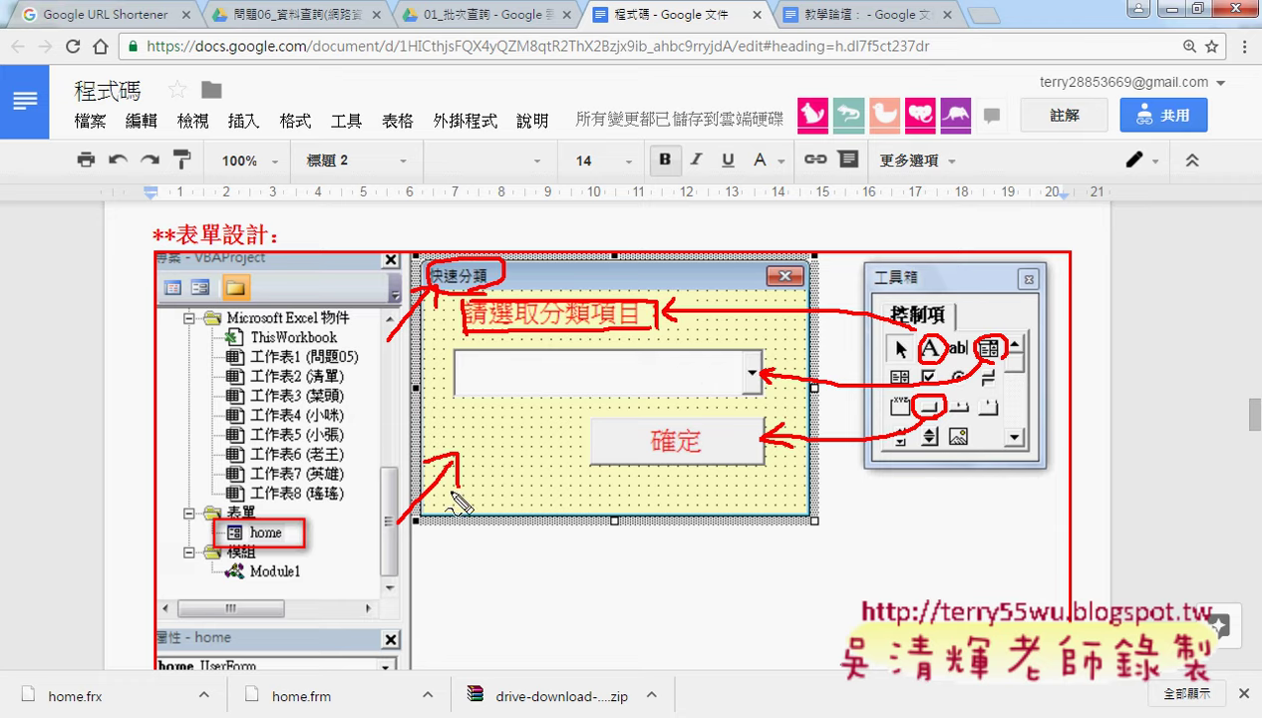
pyautogui.moveTo(451, 526)
pyautogui.mouseDown()
pyautogui.moveTo(758, 485)
pyautogui.moveTo(768, 542)
pyautogui.mouseUp()
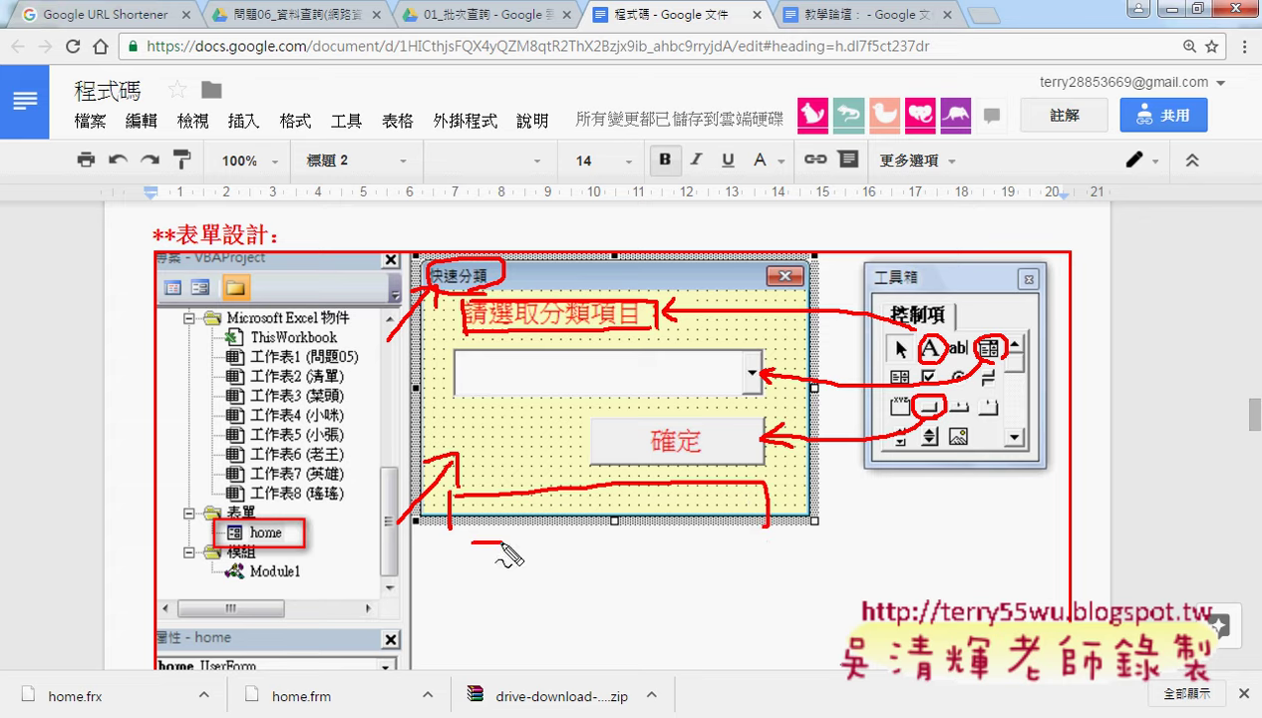
pyautogui.press('Escape')
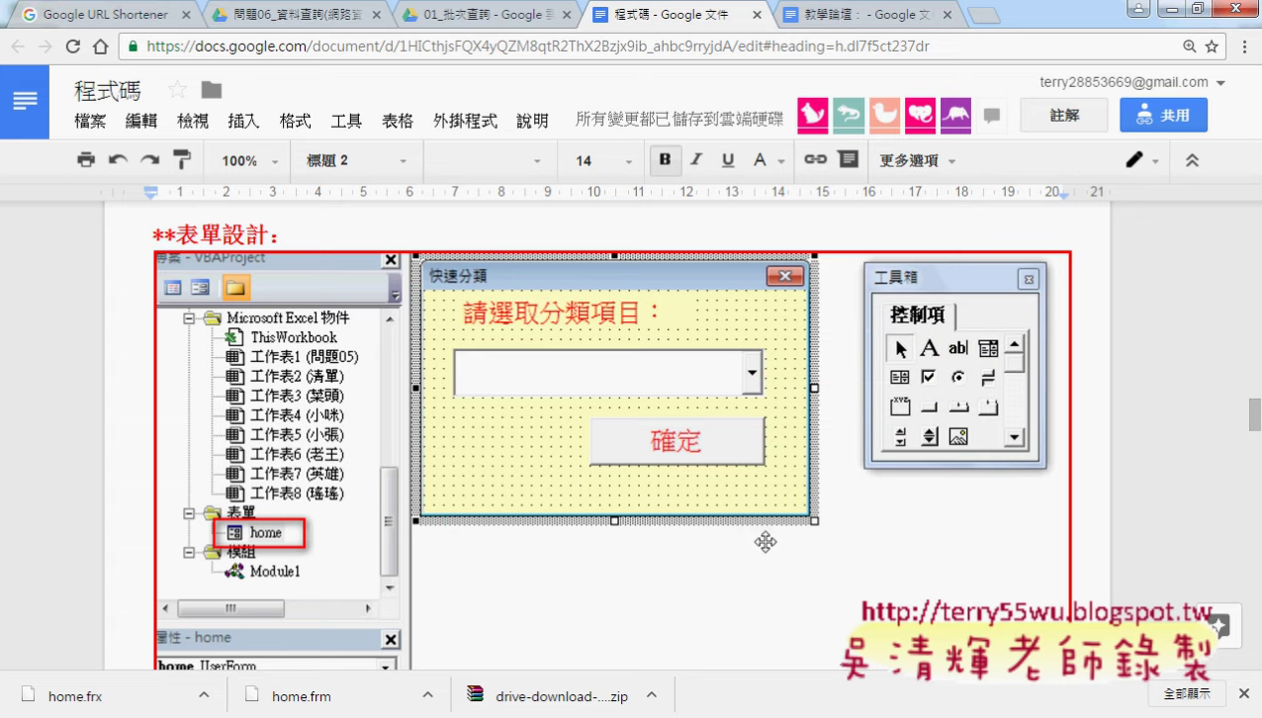
# Insert a new blank UserForm (自訂表單) into the VBA project.
pyautogui.moveTo(210, 710)
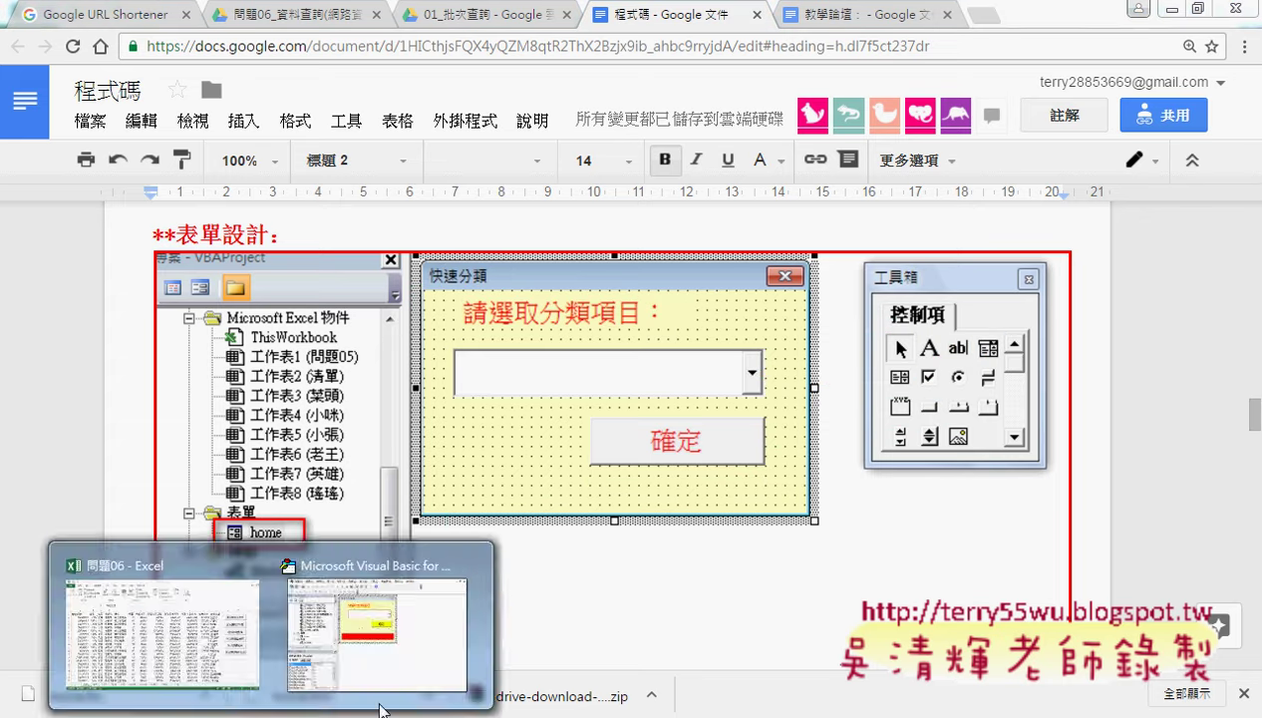
pyautogui.click(329, 613)
pyautogui.rightClick(211, 332)
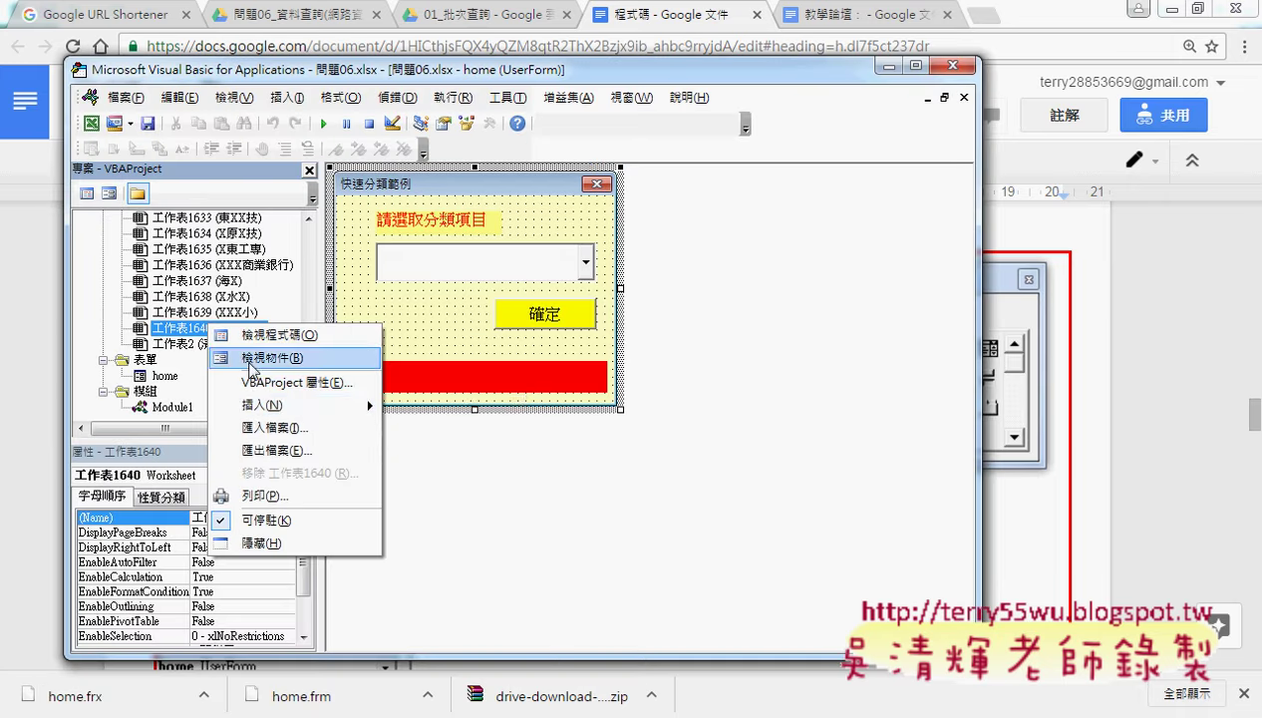
pyautogui.moveTo(329, 405)
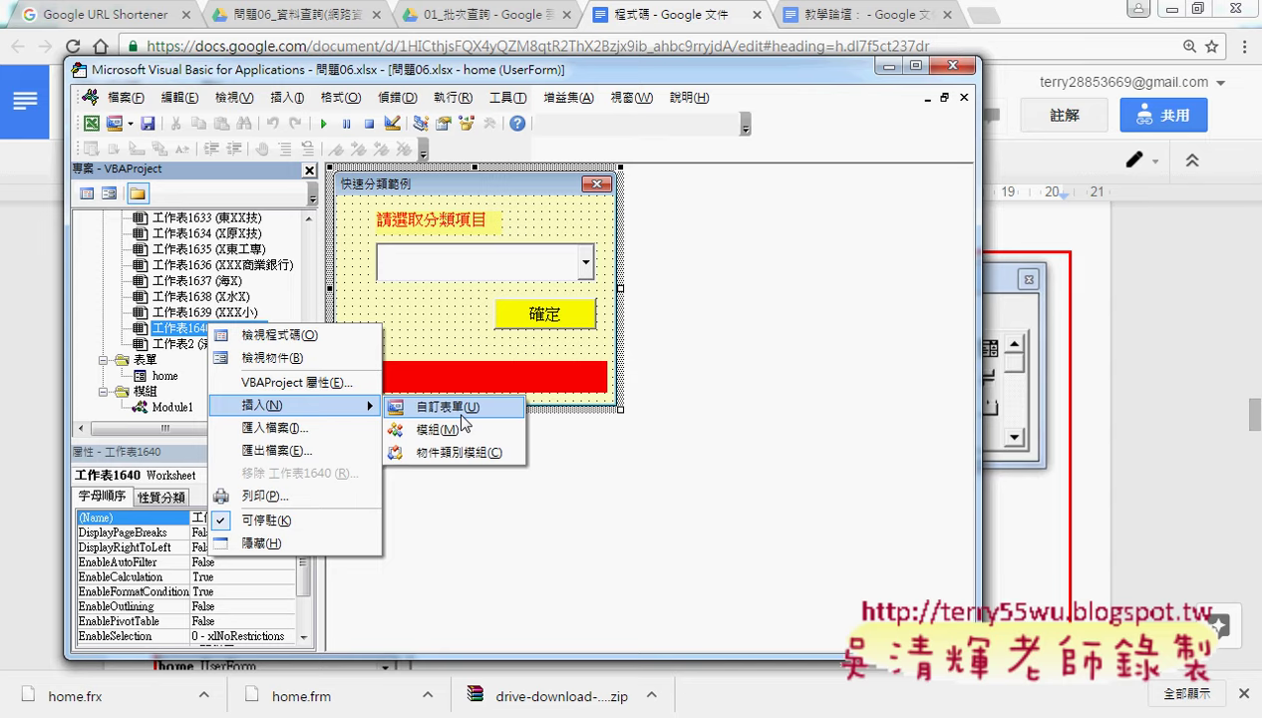
pyautogui.click(470, 406)
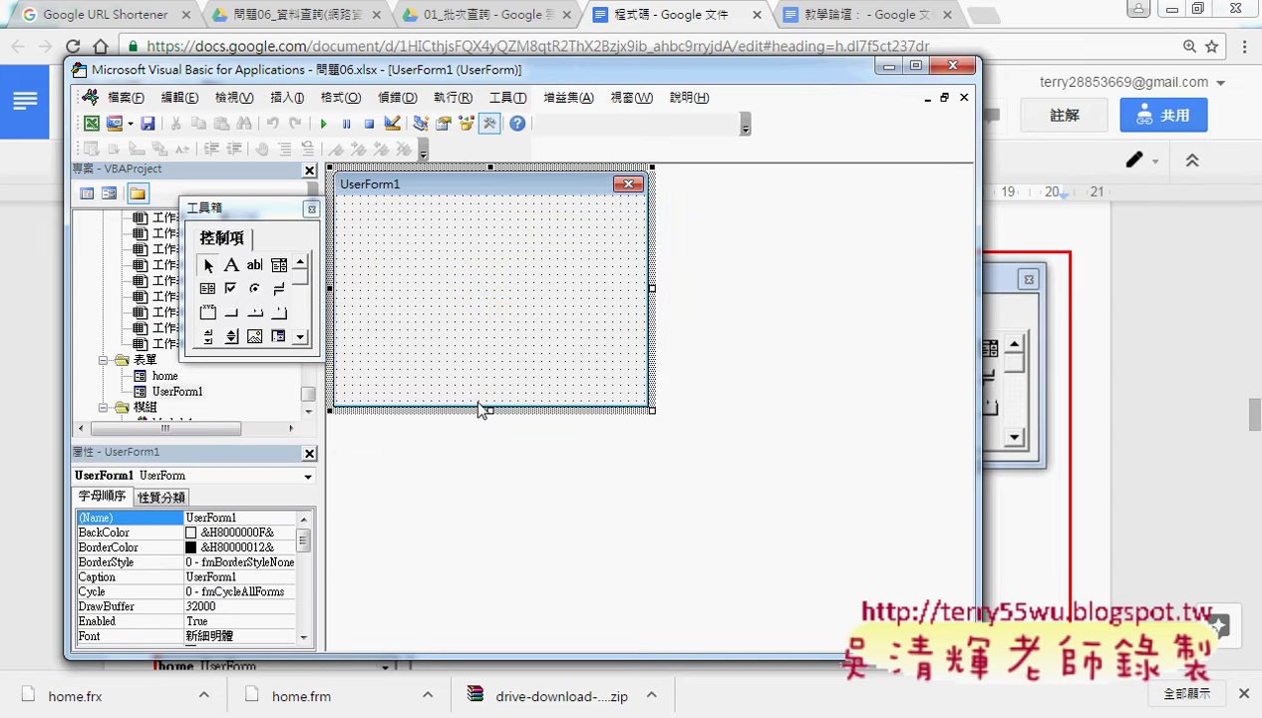
# Rename the form to home2 and change its caption to 快速分類.
pyautogui.moveTo(255, 210); pyautogui.dragTo(636, 231)
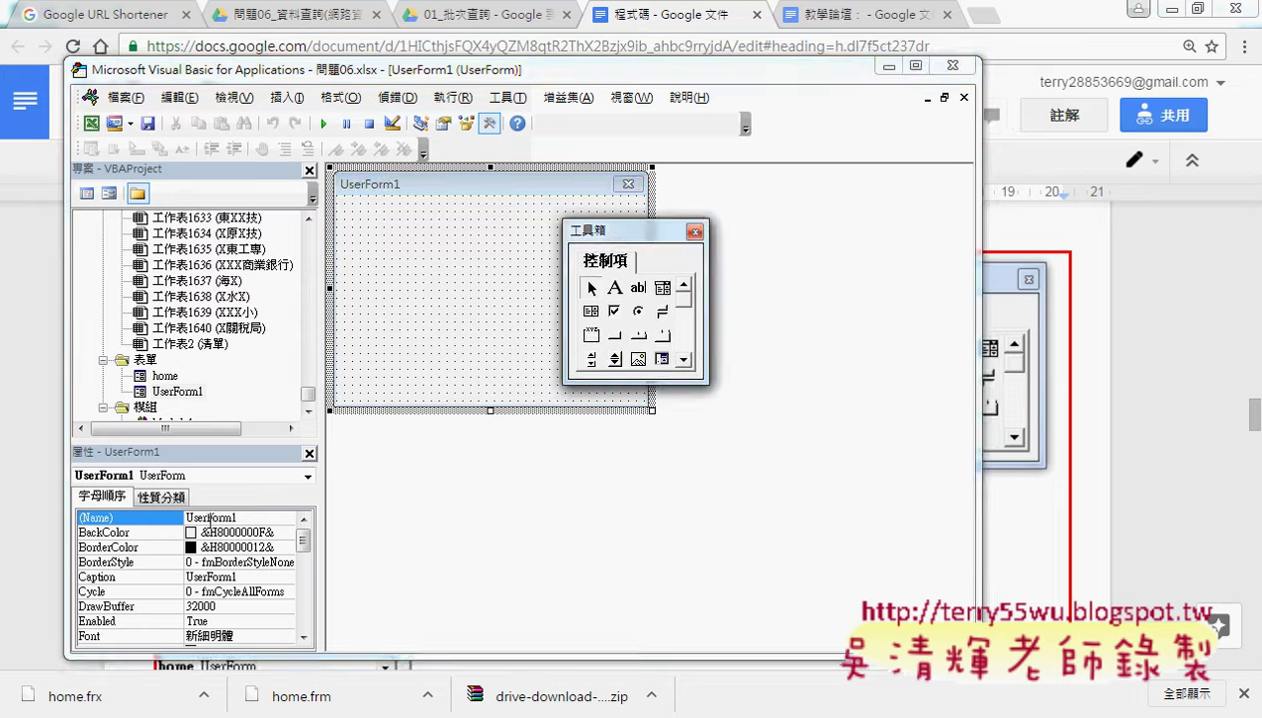
pyautogui.doubleClick(244, 517)
pyautogui.write('c')
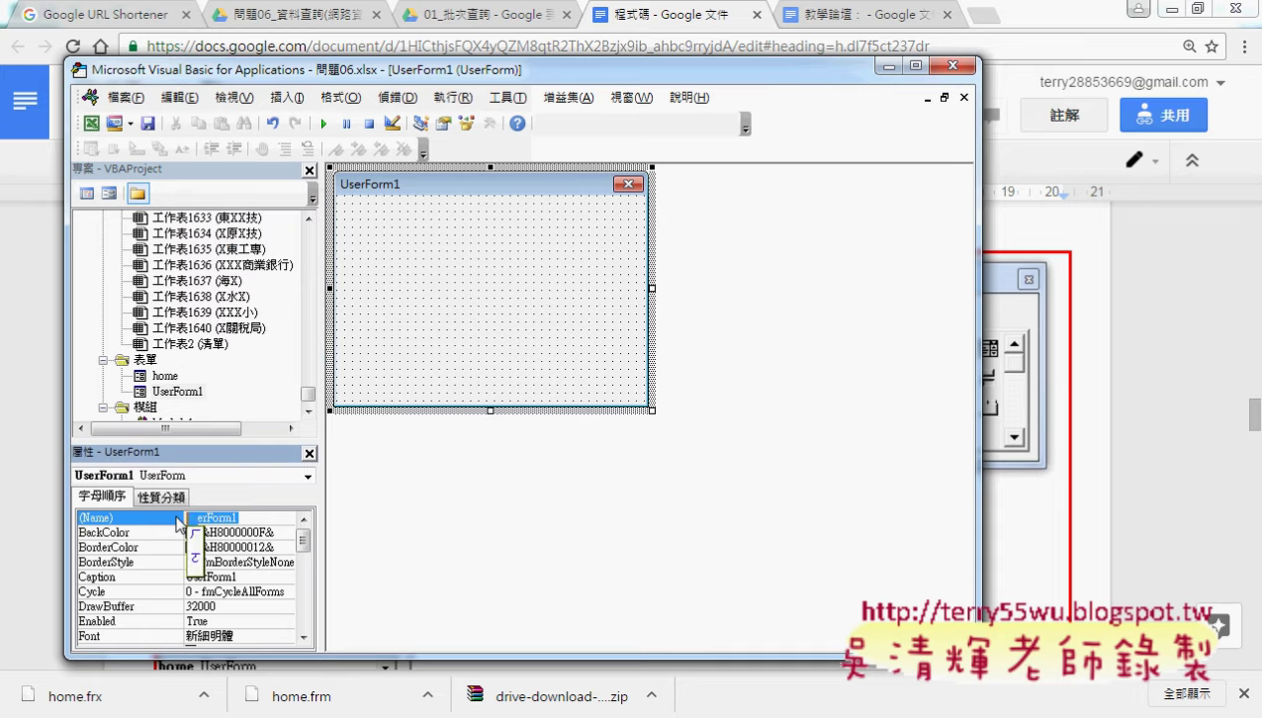
pyautogui.write('home2')
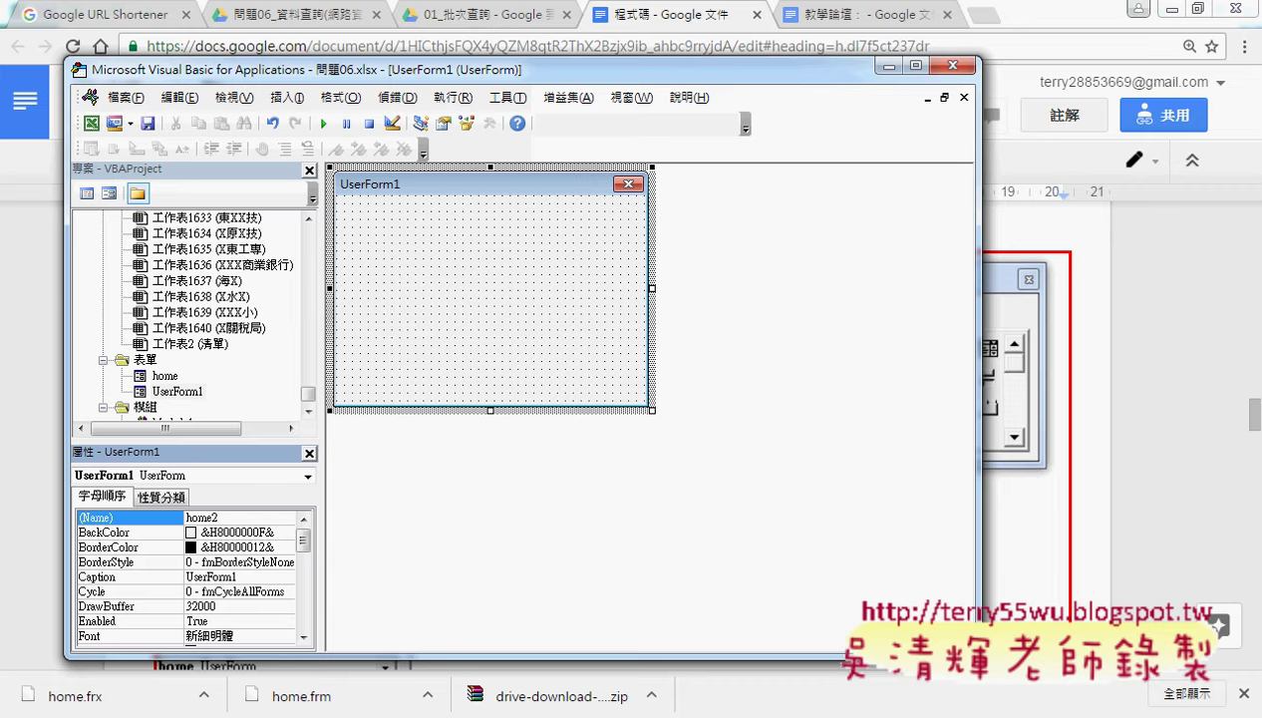
pyautogui.press('Return')
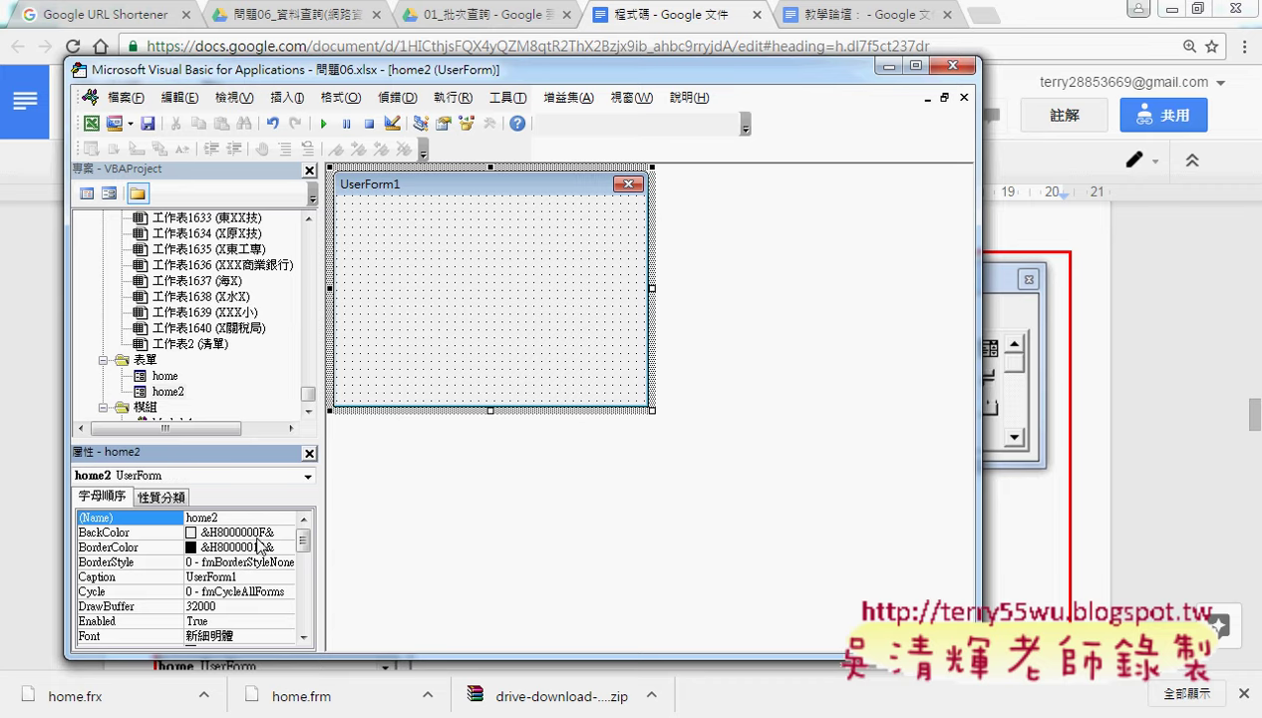
pyautogui.click(103, 583)
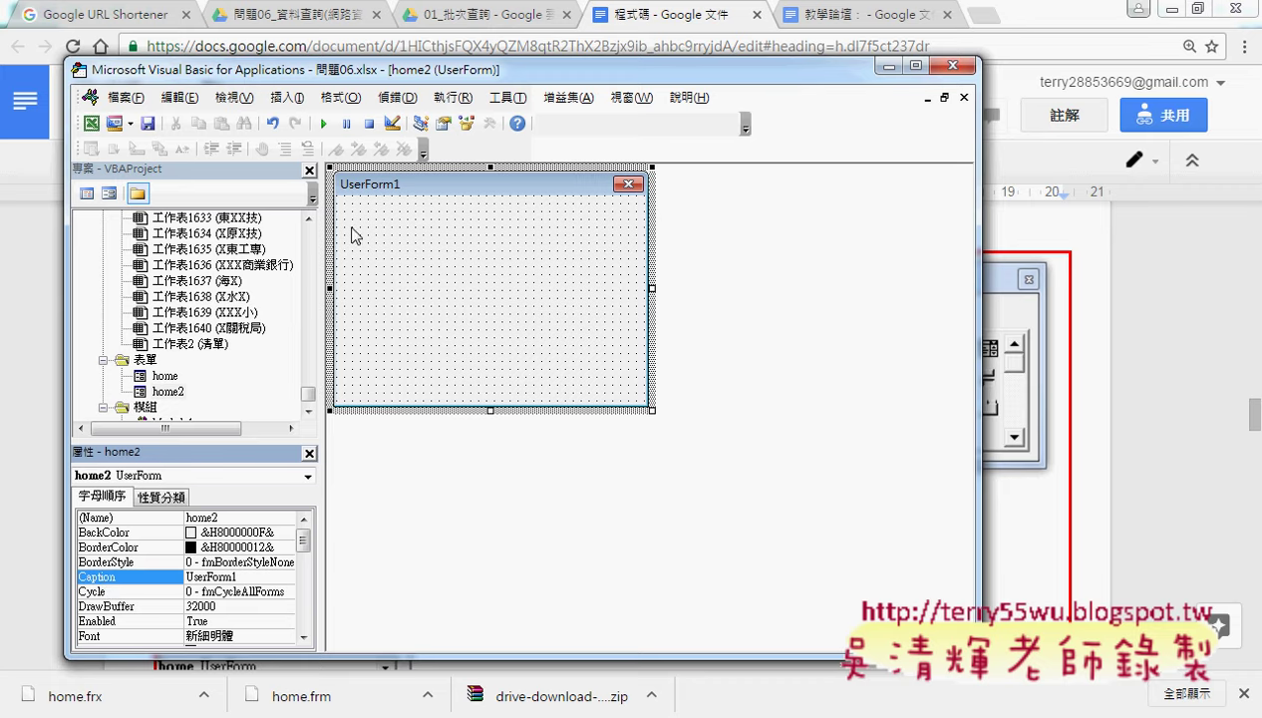
pyautogui.moveTo(240, 576); pyautogui.dragTo(188, 576)
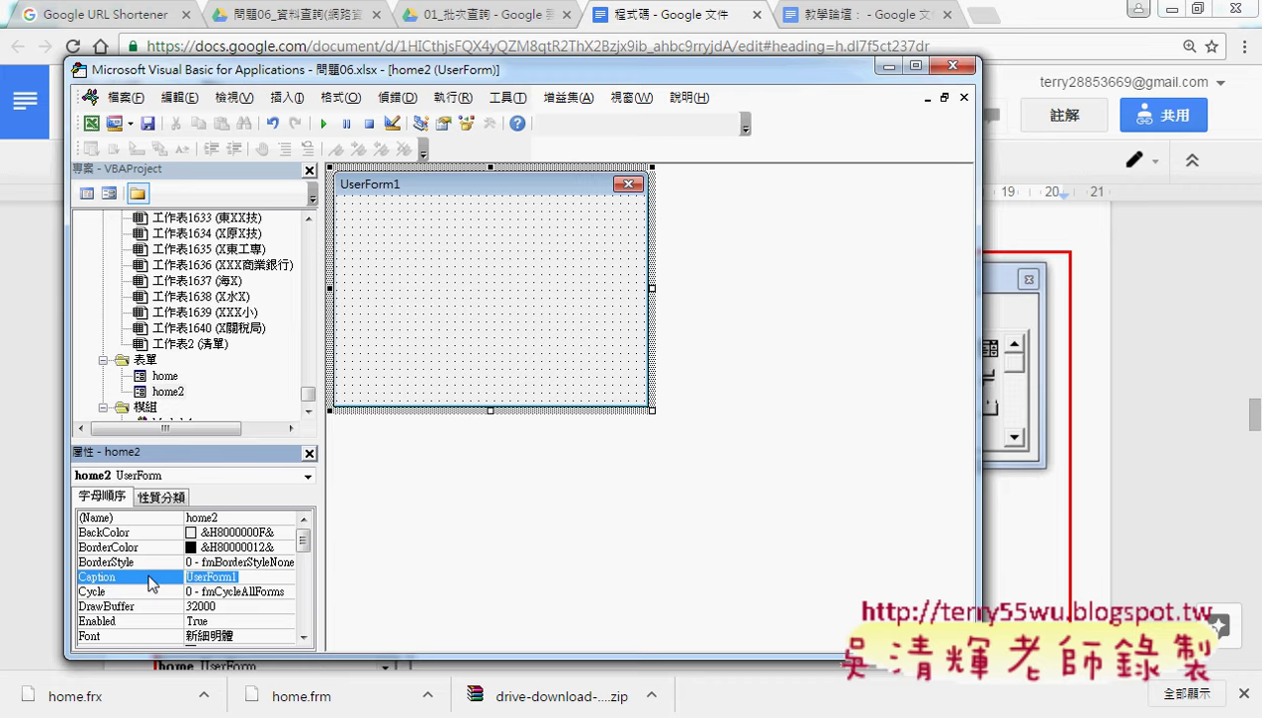
pyautogui.write('快')
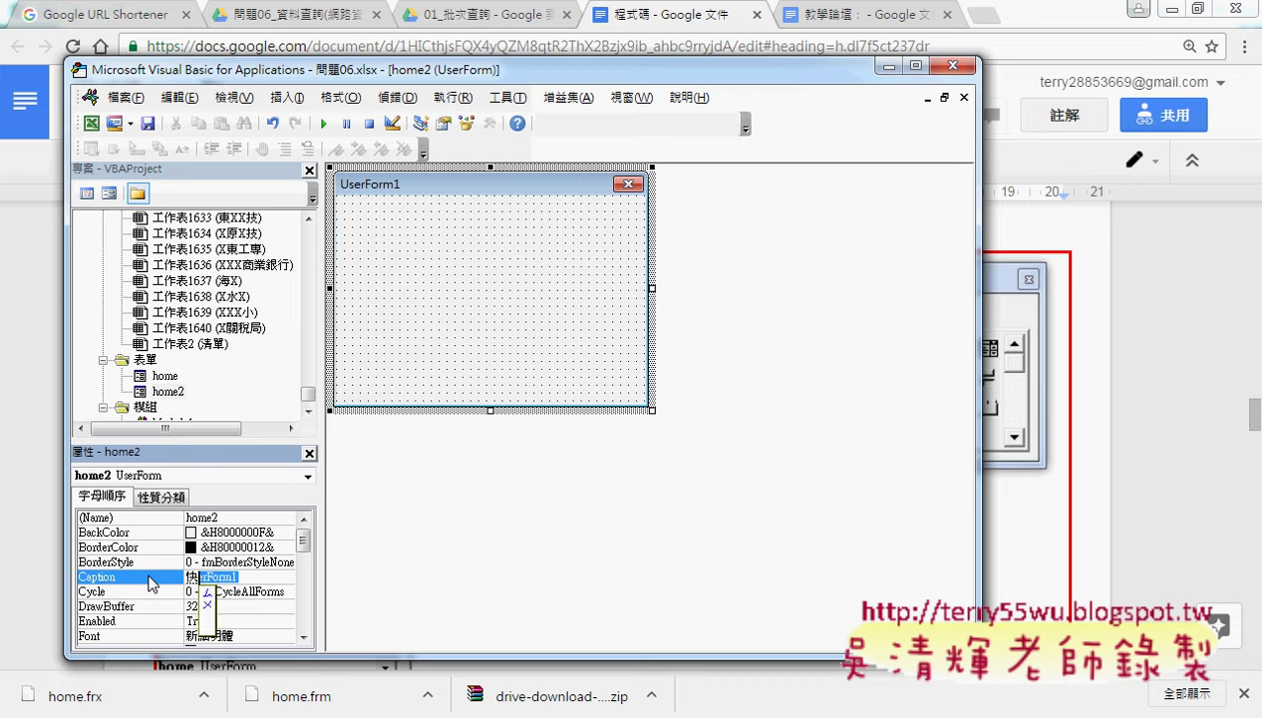
pyautogui.write('速分類')
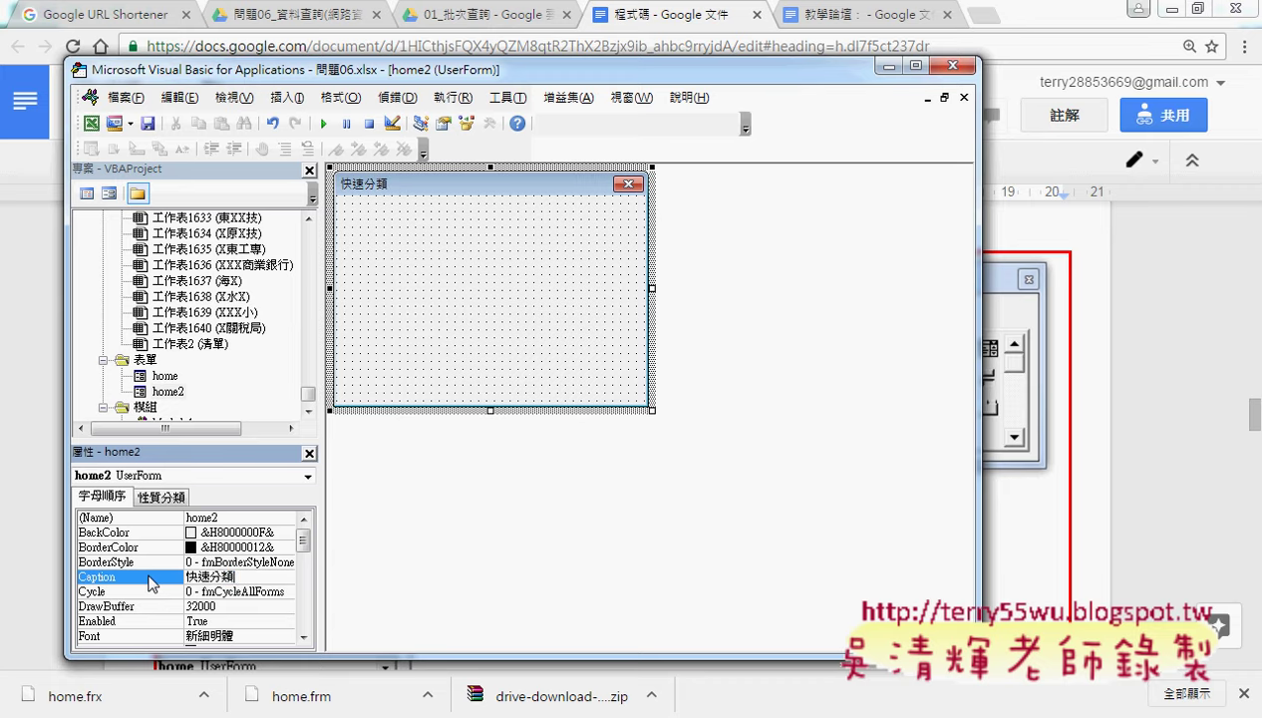
# Set the home2 form's BackColor to light yellow from the 調色盤 palette.
pyautogui.click(137, 533)
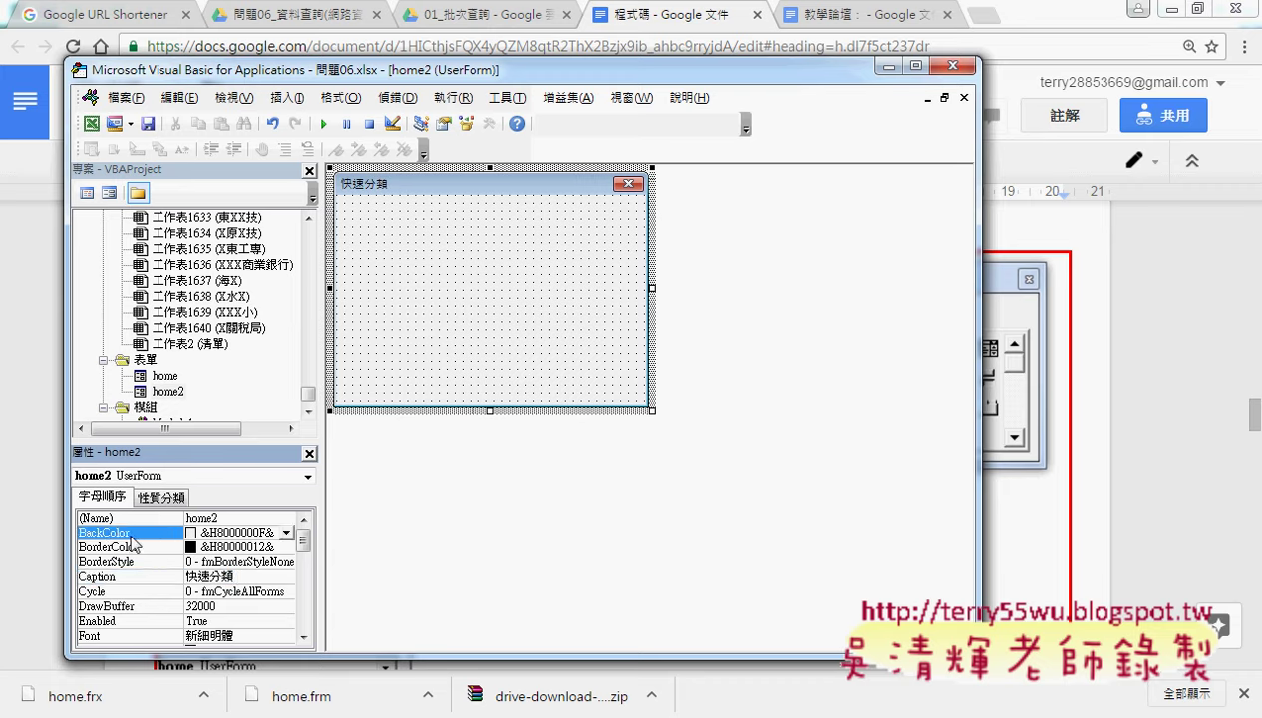
pyautogui.click(285, 534)
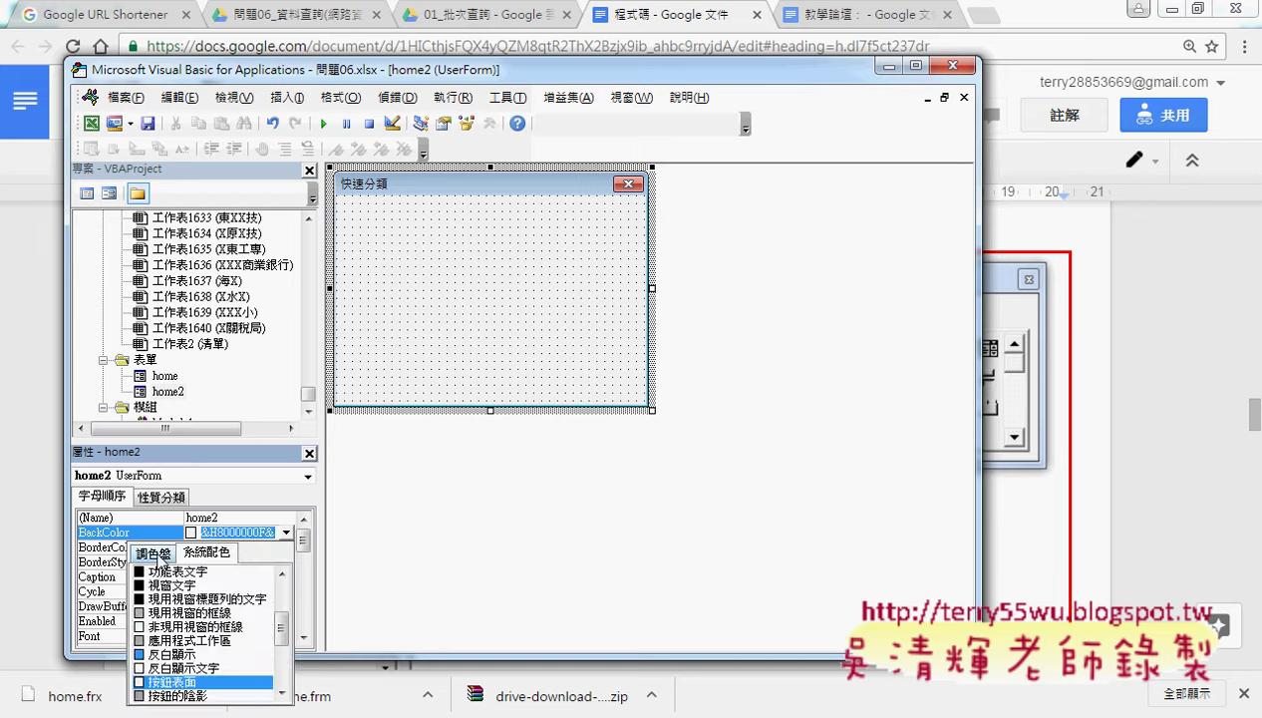
pyautogui.click(155, 551)
pyautogui.click(194, 576)
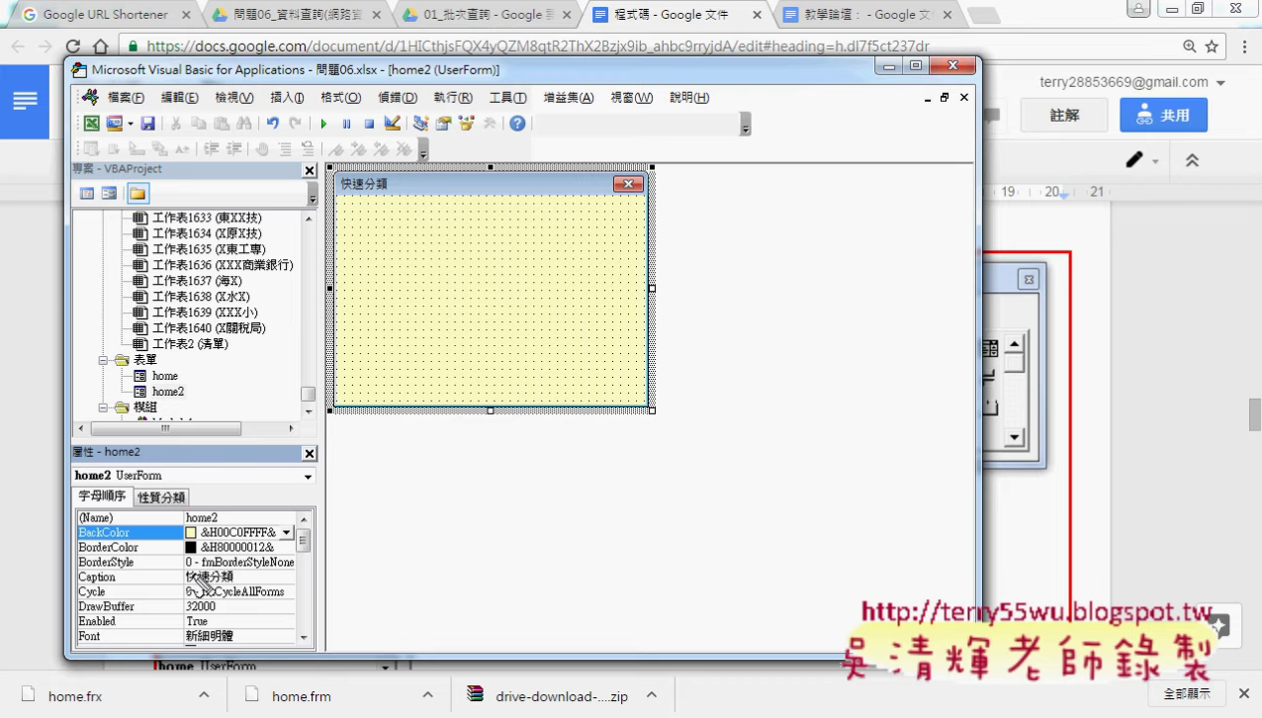
# Highlight the new &H00C0FFFF& colour code, clear the marks, and move the toolbox further right.
pyautogui.moveTo(212, 510)
pyautogui.mouseDown()
pyautogui.moveTo(196, 527)
pyautogui.moveTo(227, 590)
pyautogui.mouseUp()
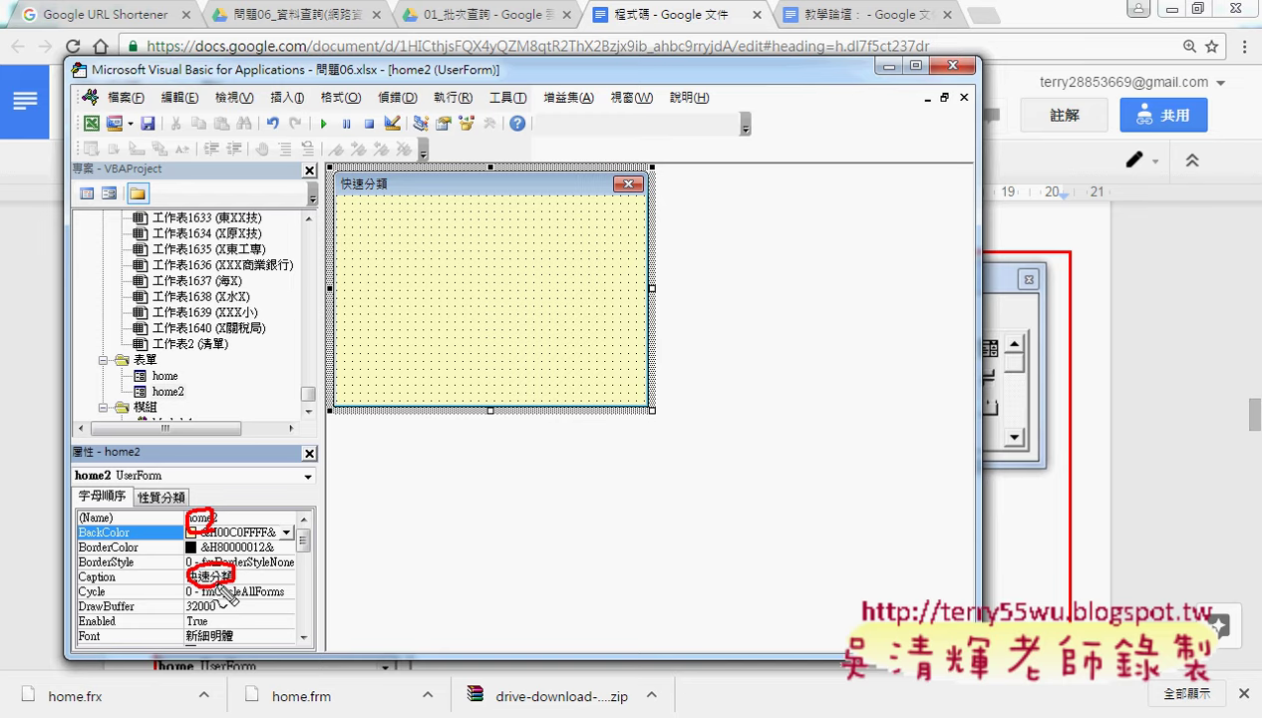
pyautogui.moveTo(200, 539); pyautogui.dragTo(231, 554)
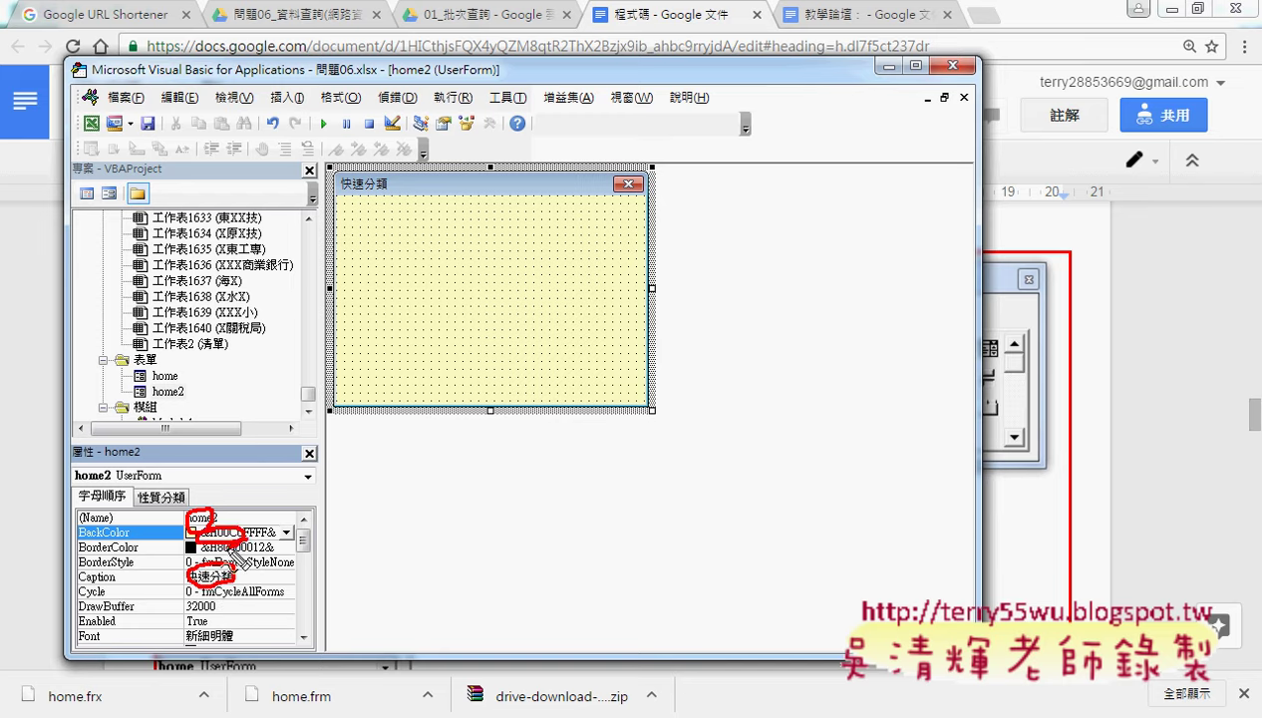
pyautogui.press('Escape')
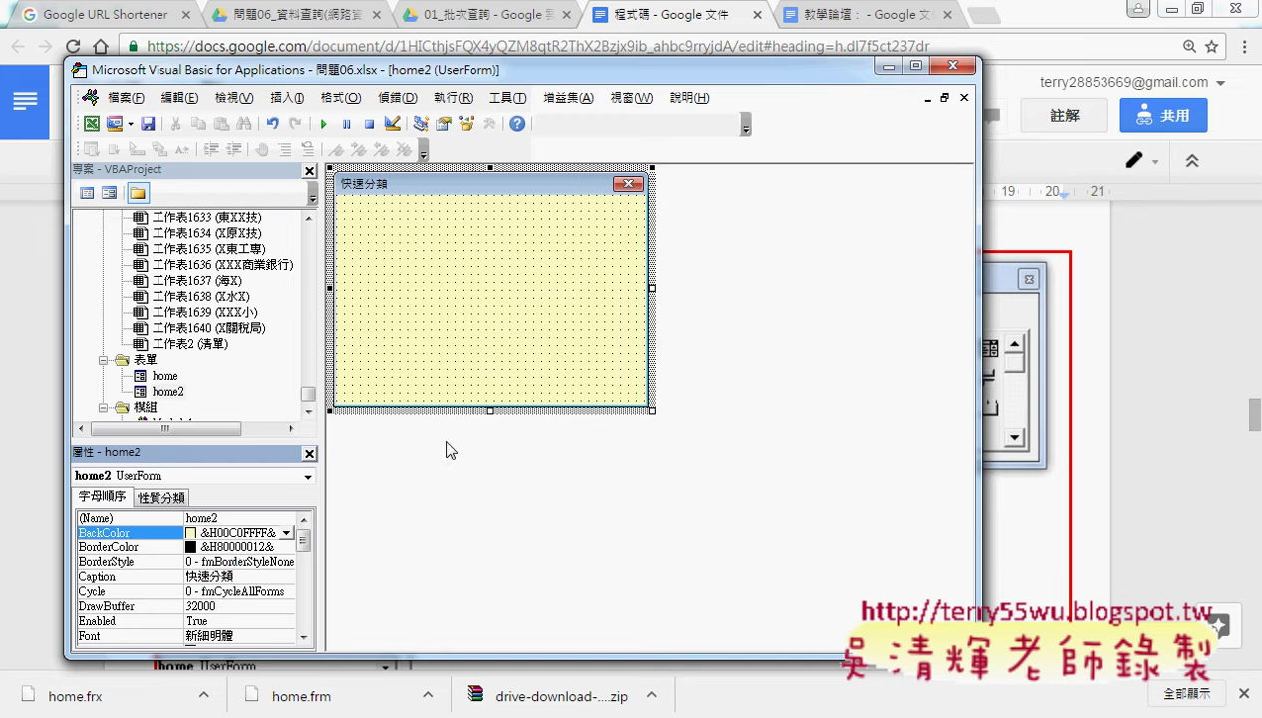
pyautogui.click(551, 292)
pyautogui.moveTo(608, 230); pyautogui.dragTo(761, 217)
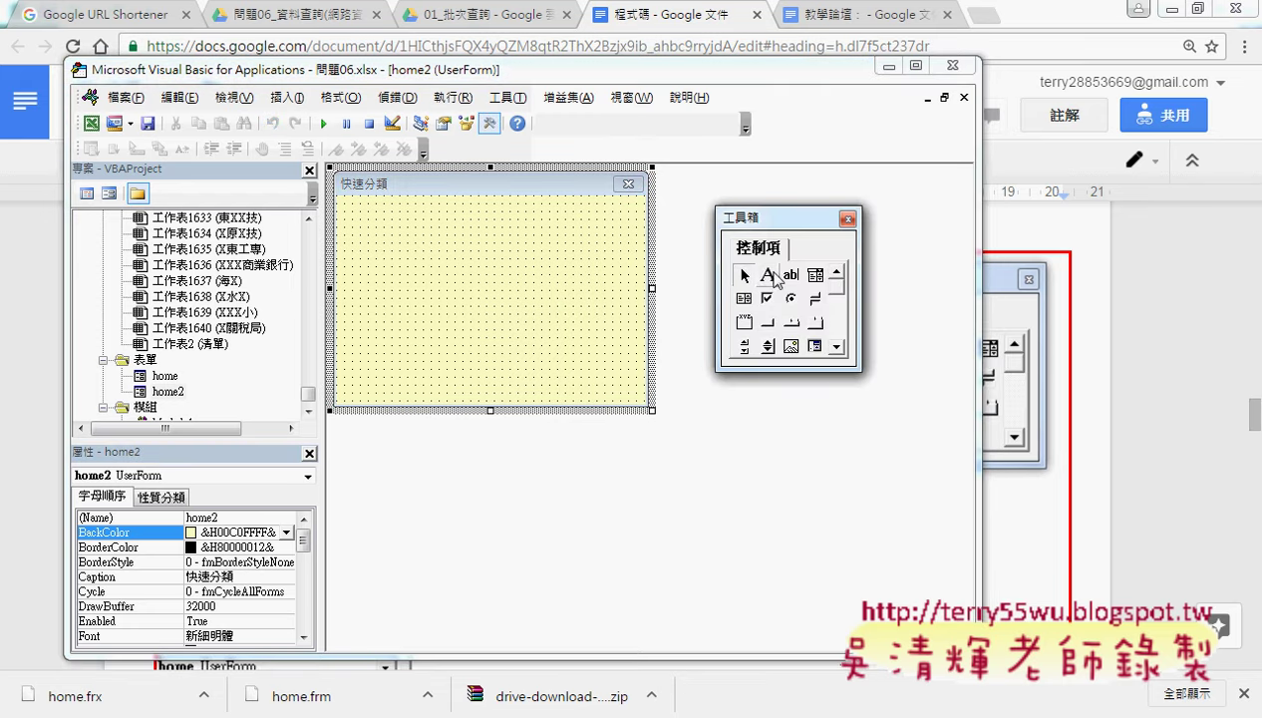
# Draw a label near the top of the home2 form, checking the reference design.
pyautogui.click(768, 275)
pyautogui.moveTo(365, 216); pyautogui.dragTo(584, 261)
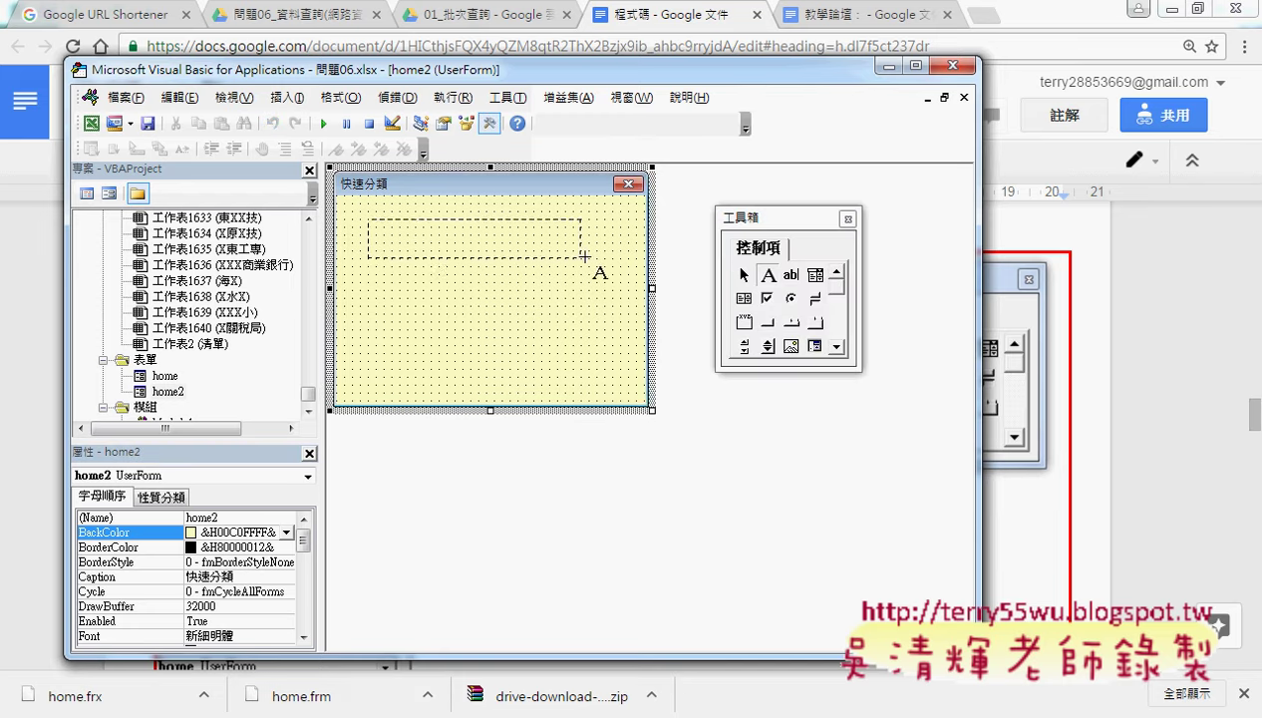
pyautogui.hotkey('alt', 'Tab')
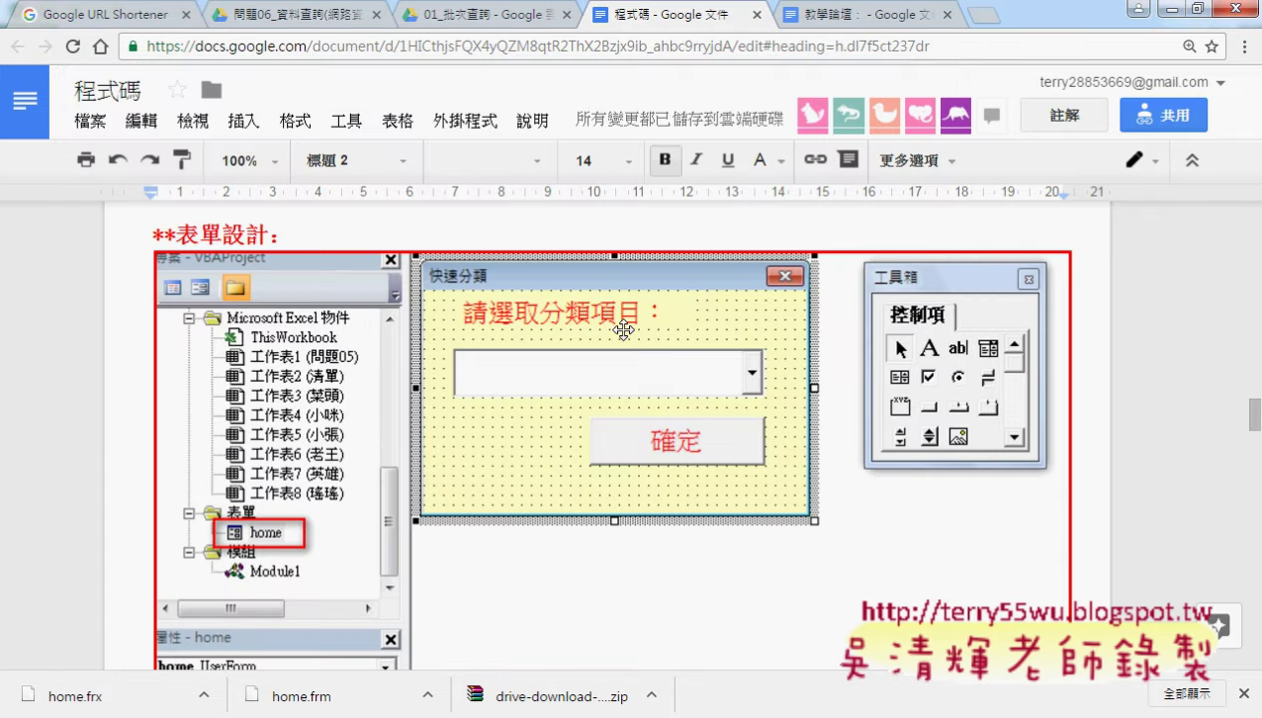
pyautogui.click(1138, 9)
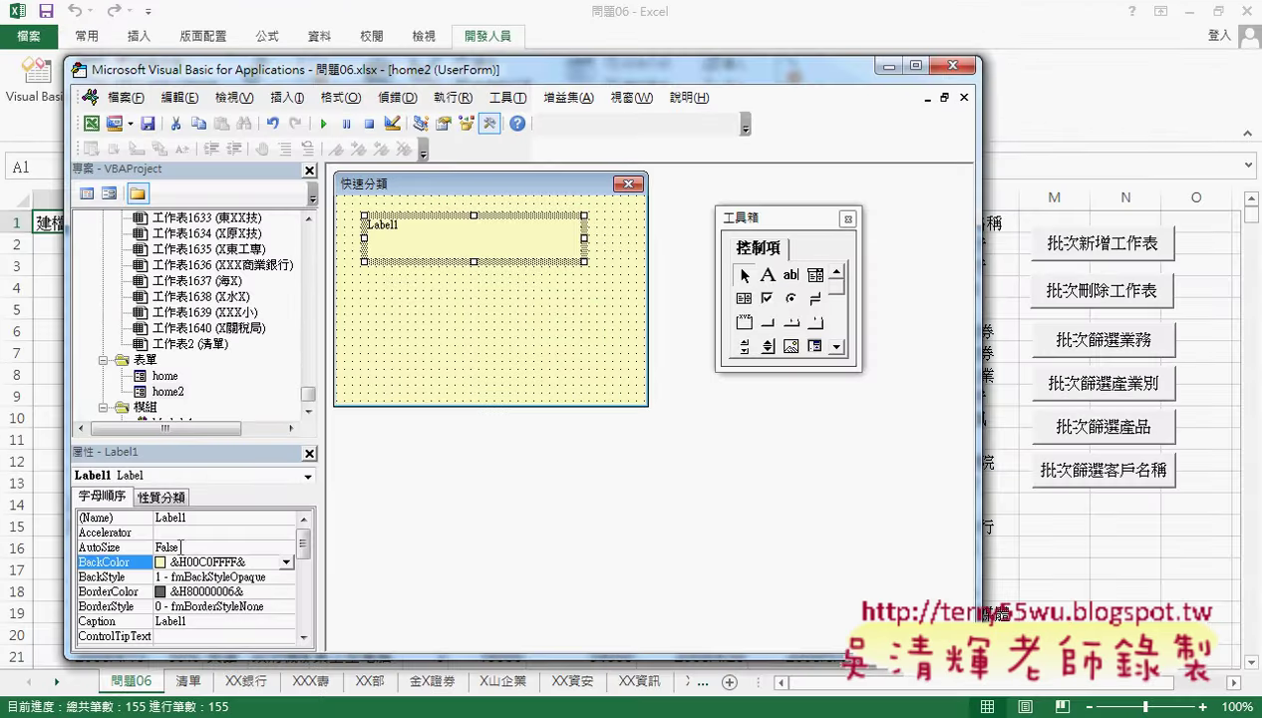
# Set the label's caption to 請選取分類項目：.
pyautogui.click(109, 621)
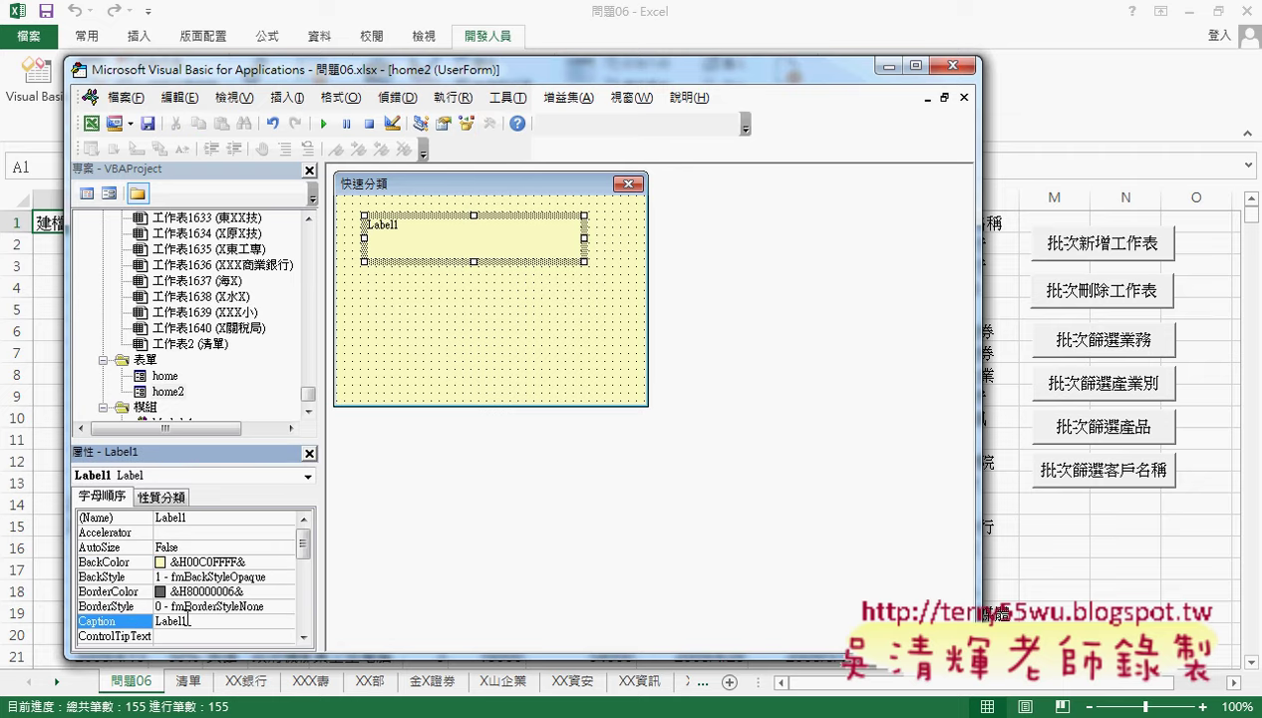
pyautogui.write('請')
pyautogui.write('輸入')
pyautogui.press('Down')
pyautogui.write('選取')
pyautogui.press('Return')
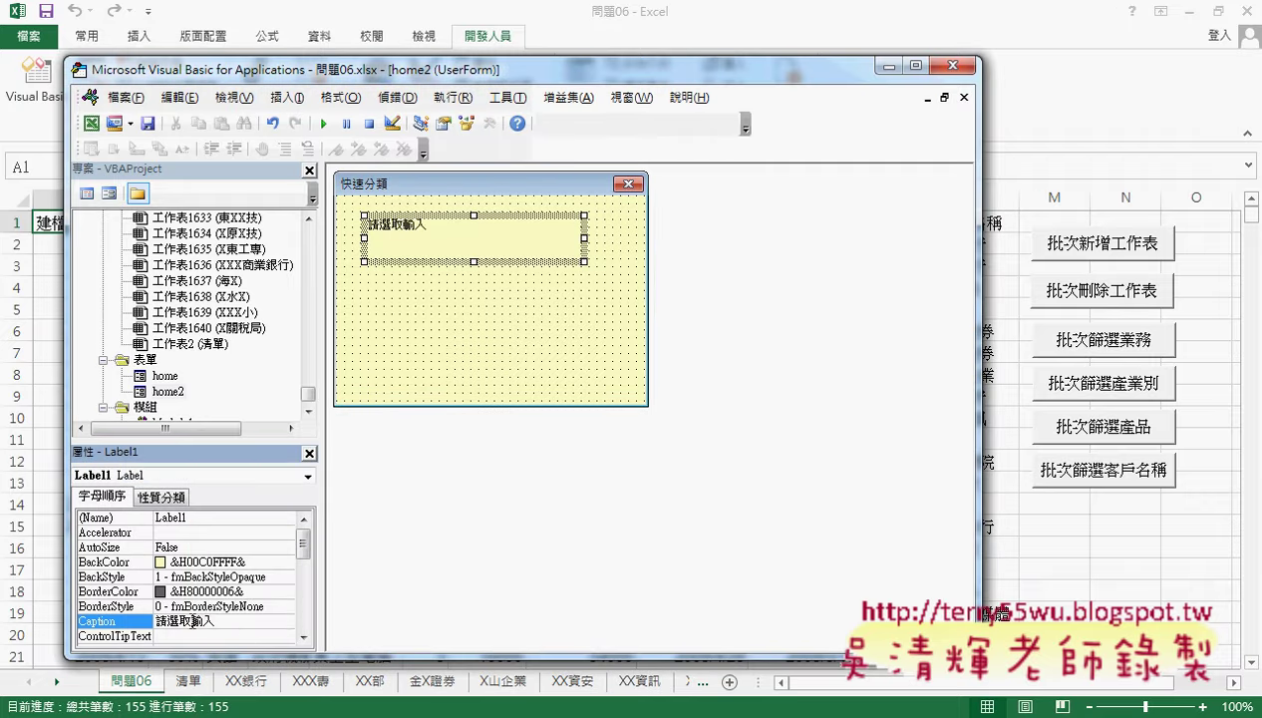
pyautogui.moveTo(192, 620); pyautogui.dragTo(294, 621)
pyautogui.write('分類項')
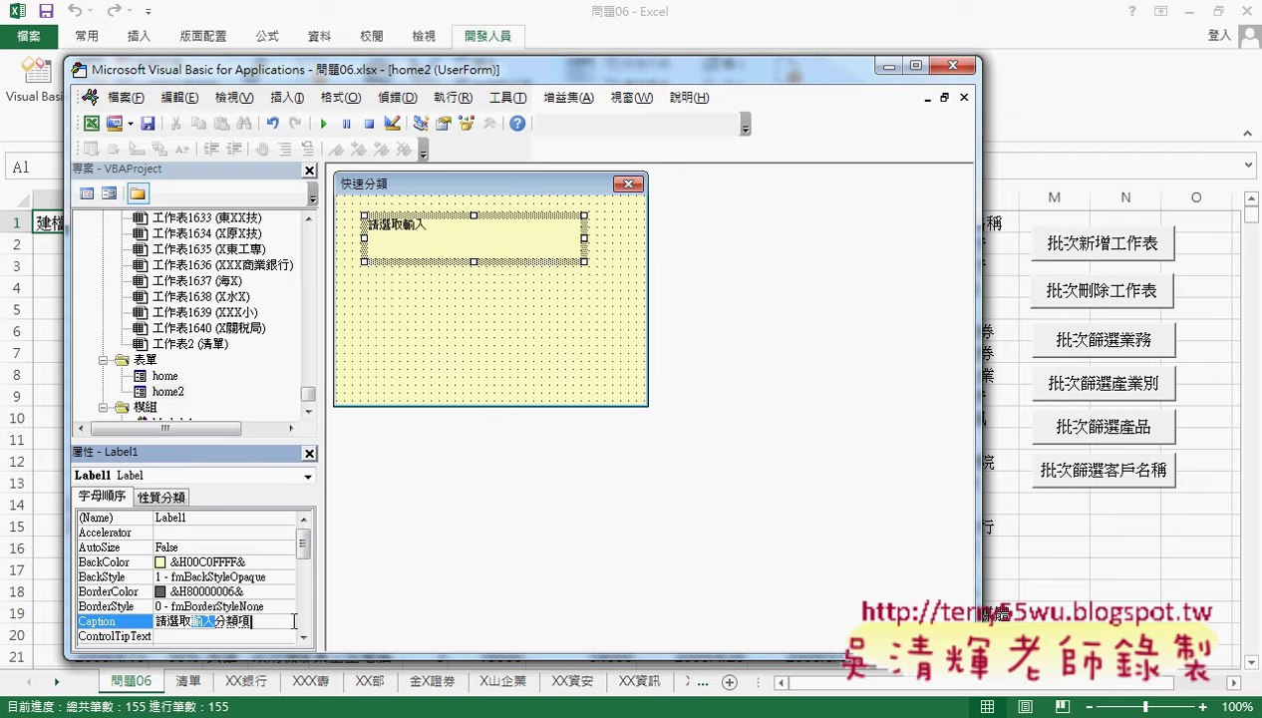
pyautogui.write('目：')
pyautogui.press('Return')
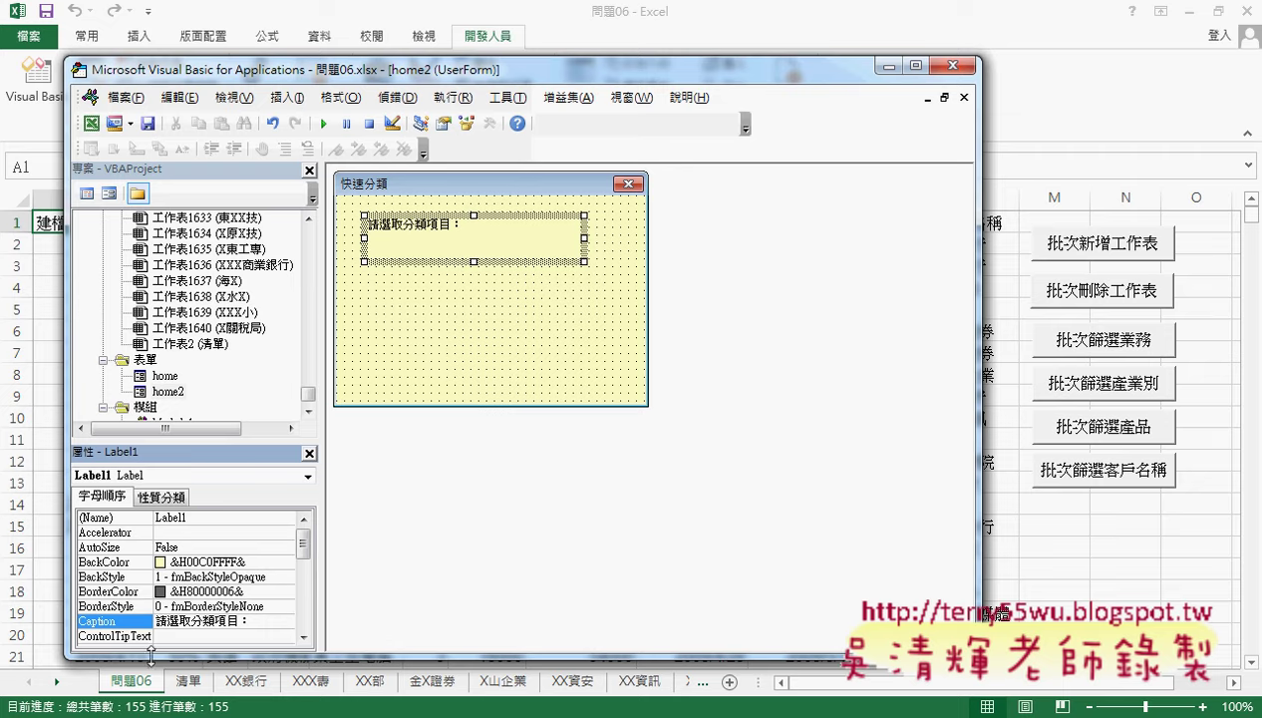
pyautogui.moveTo(155, 659); pyautogui.dragTo(160, 689)
pyautogui.moveTo(225, 490); pyautogui.dragTo(224, 411)
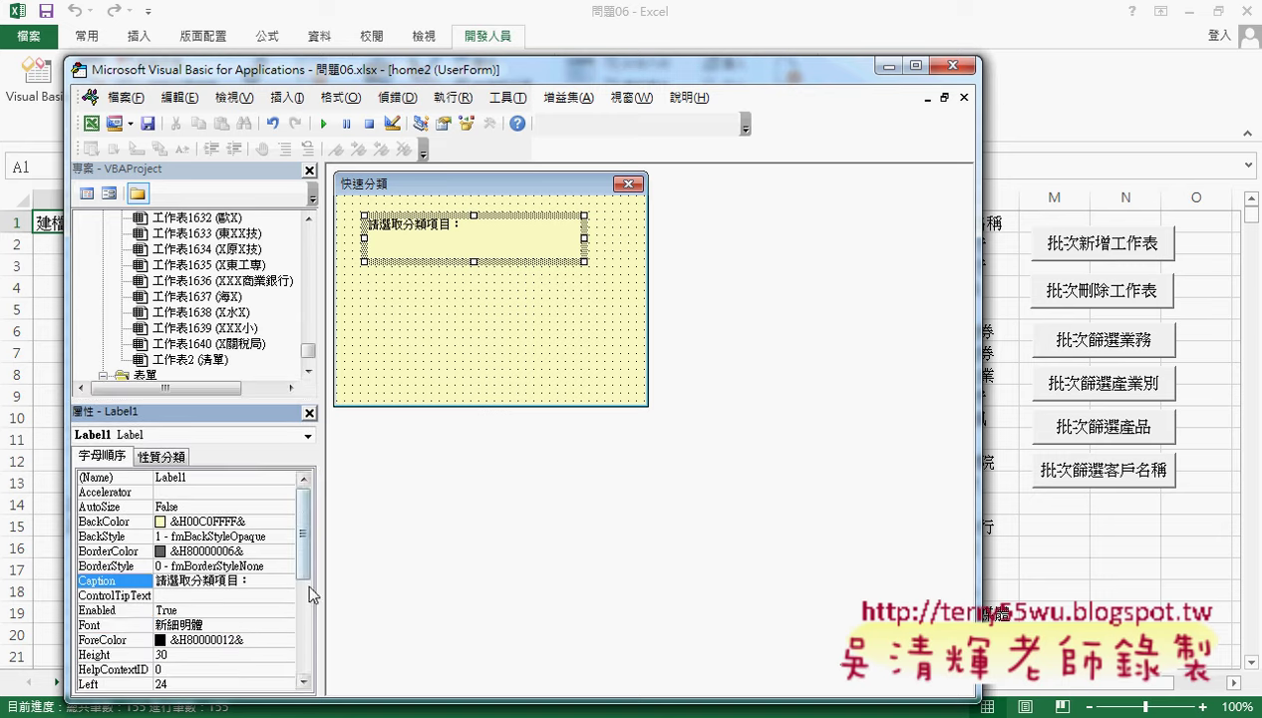
# Give Label1 a 16-point font and shorten its height to fit the text.
pyautogui.click(112, 626)
pyautogui.click(286, 626)
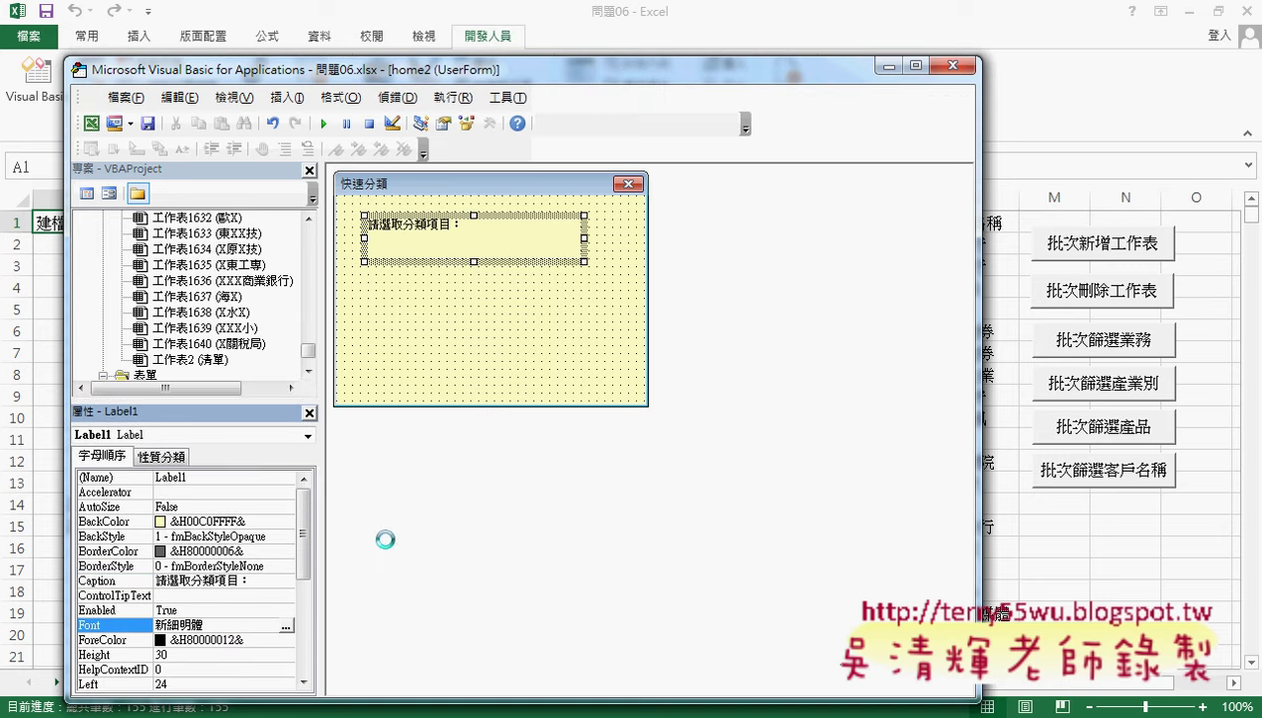
pyautogui.click(384, 311)
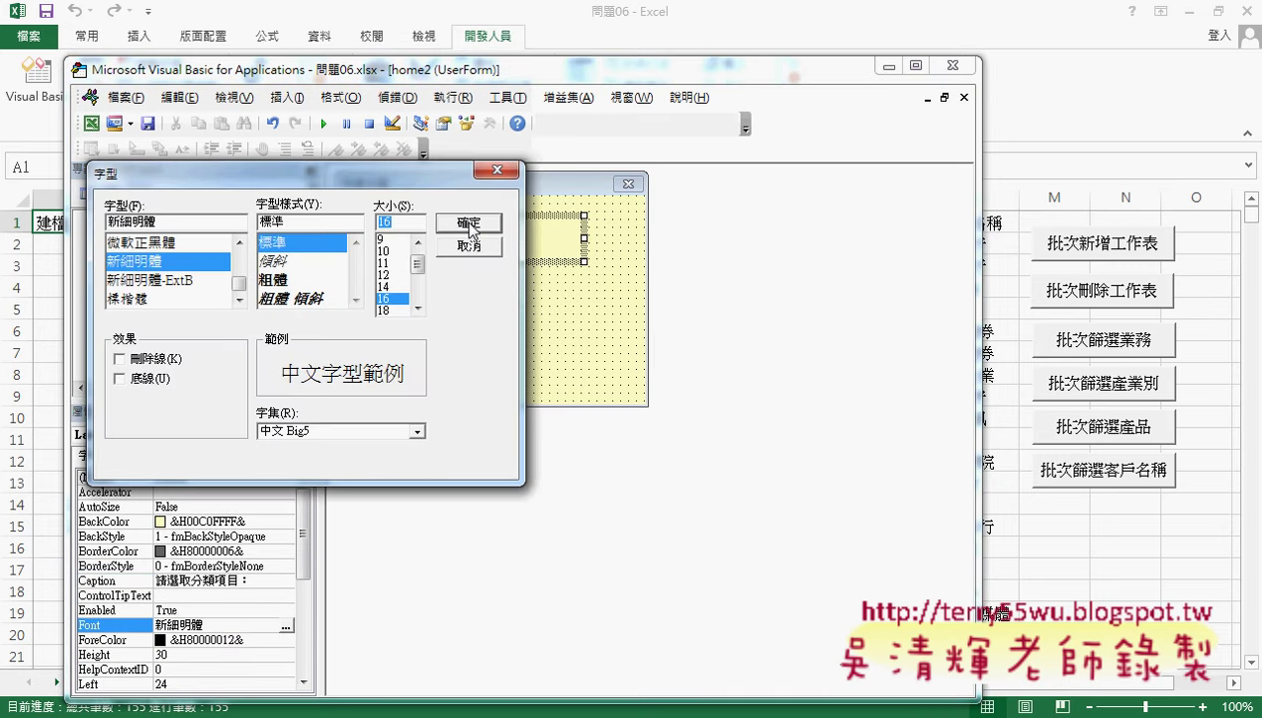
pyautogui.click(469, 222)
pyautogui.click(489, 123)
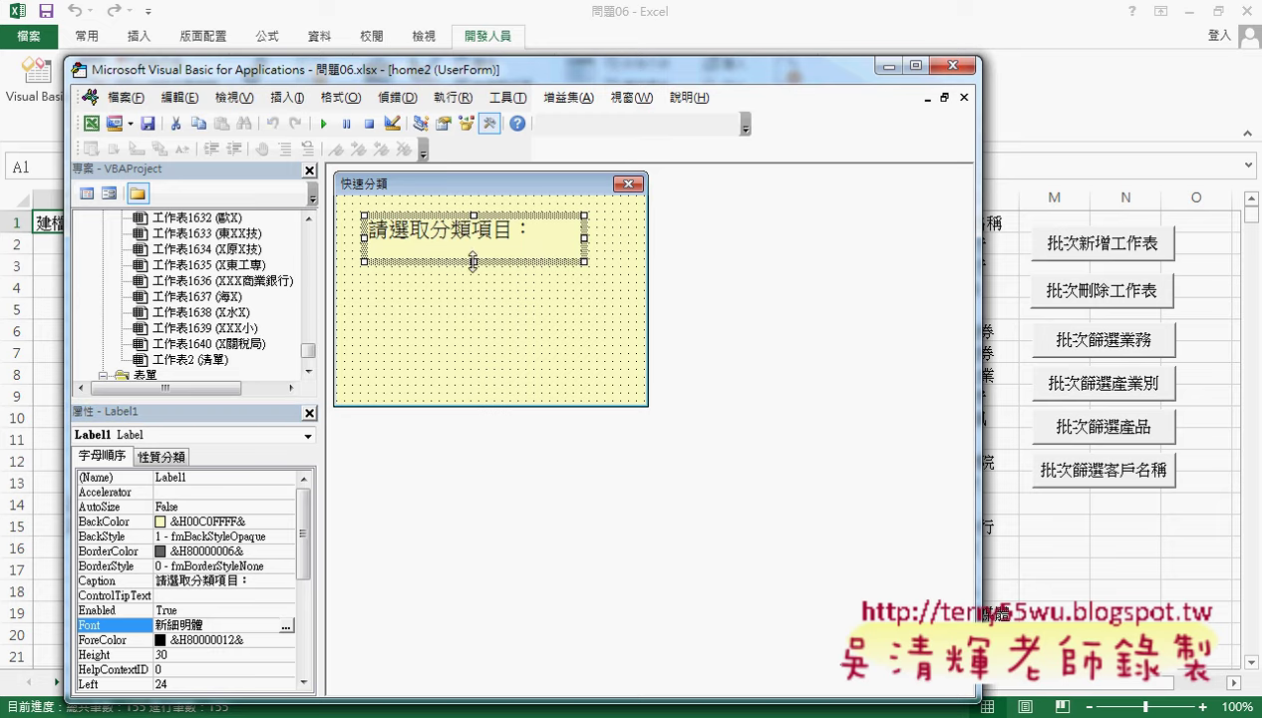
pyautogui.moveTo(474, 262); pyautogui.dragTo(473, 245)
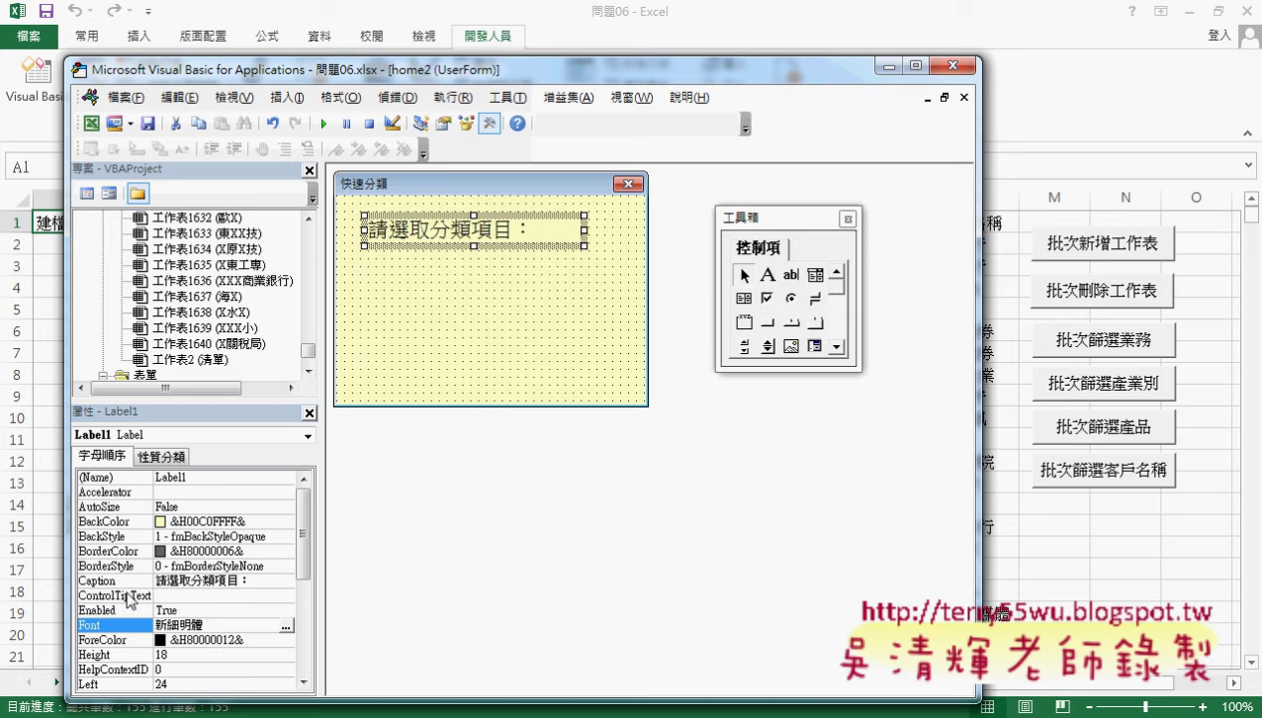
# Set Label1's ForeColor to red (&H000000FF&) from the palette.
pyautogui.click(105, 639)
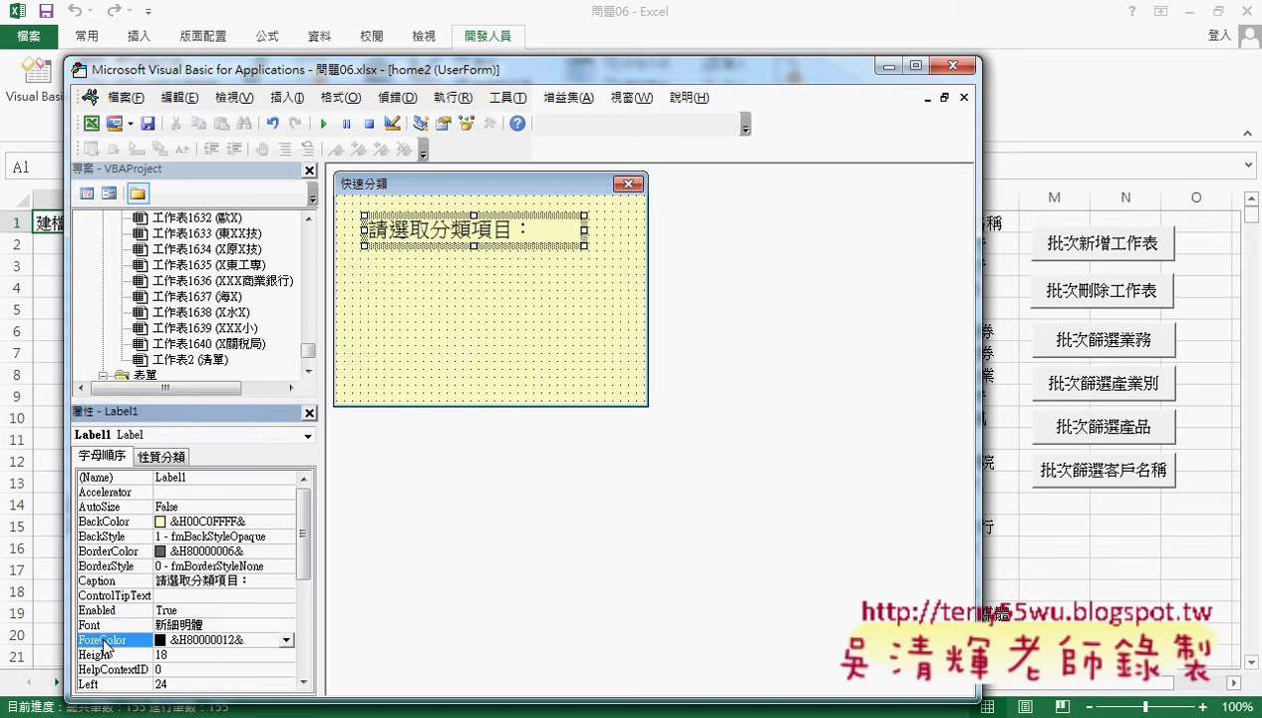
pyautogui.click(287, 640)
pyautogui.click(154, 478)
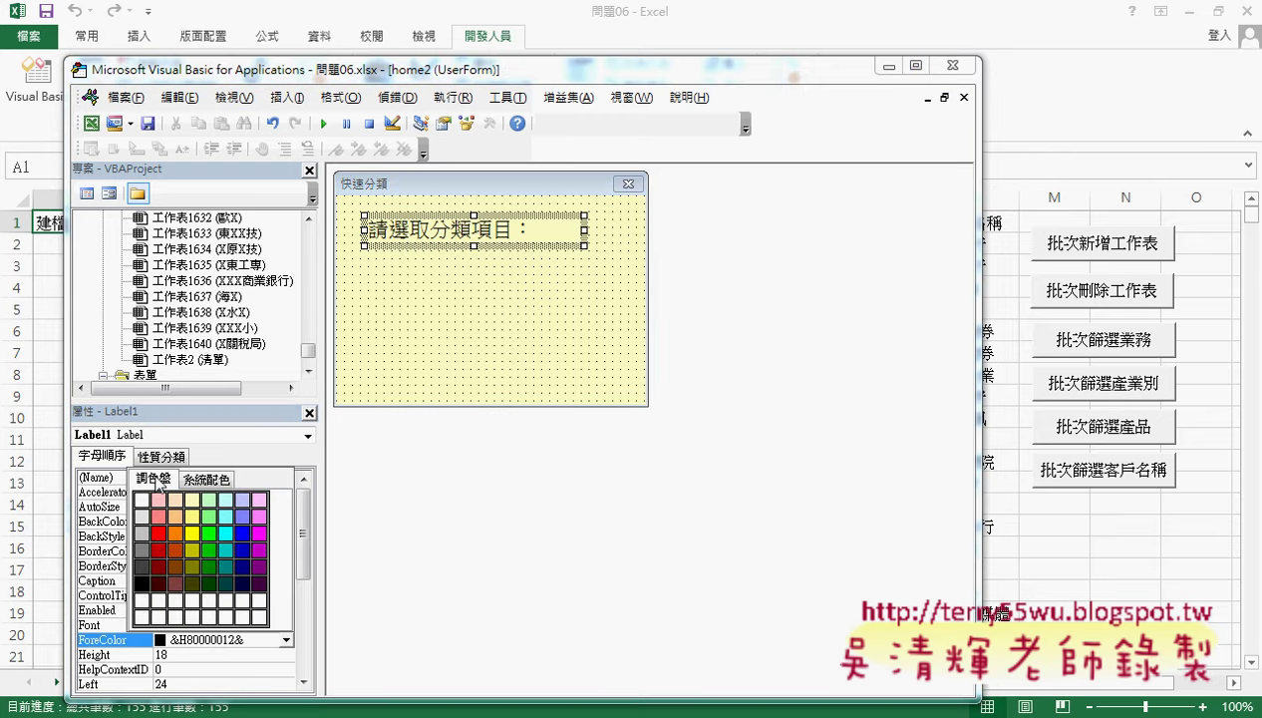
pyautogui.click(156, 535)
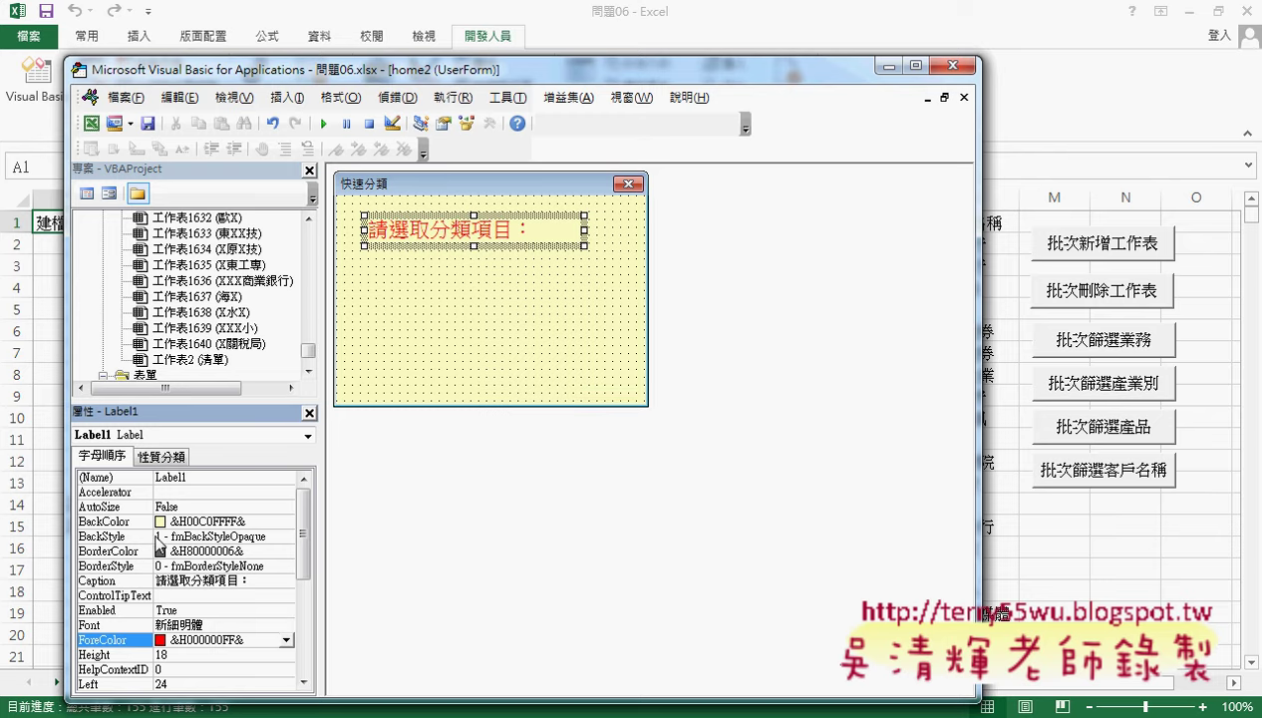
# Draw ComboBox1 beneath the 請選取分類項目： label and give it a 16-point font.
pyautogui.click(592, 339)
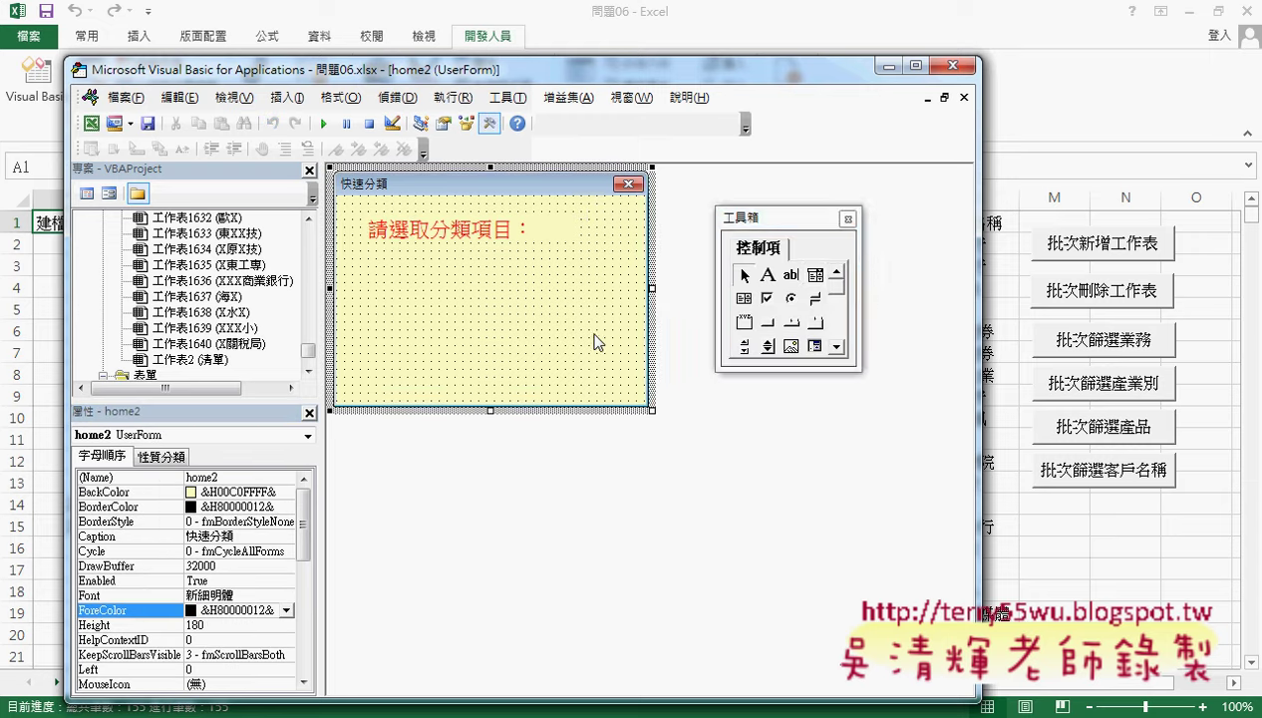
pyautogui.click(815, 275)
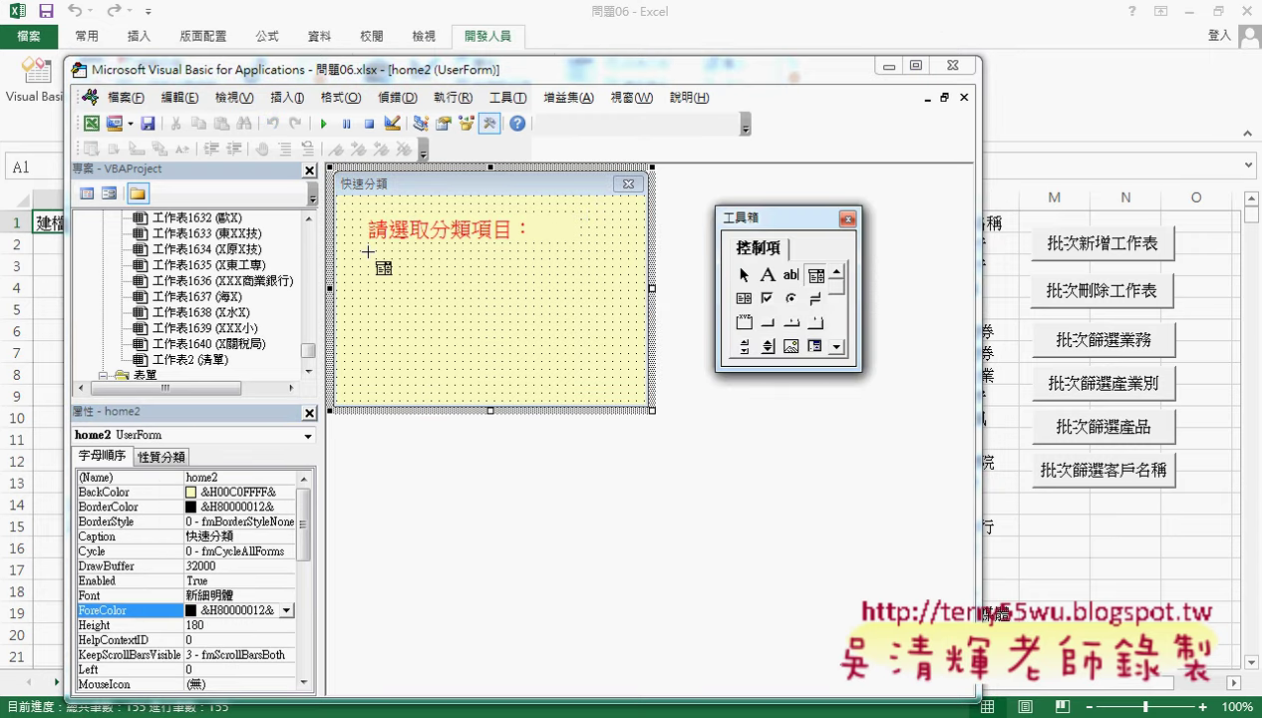
pyautogui.moveTo(368, 253); pyautogui.dragTo(608, 293)
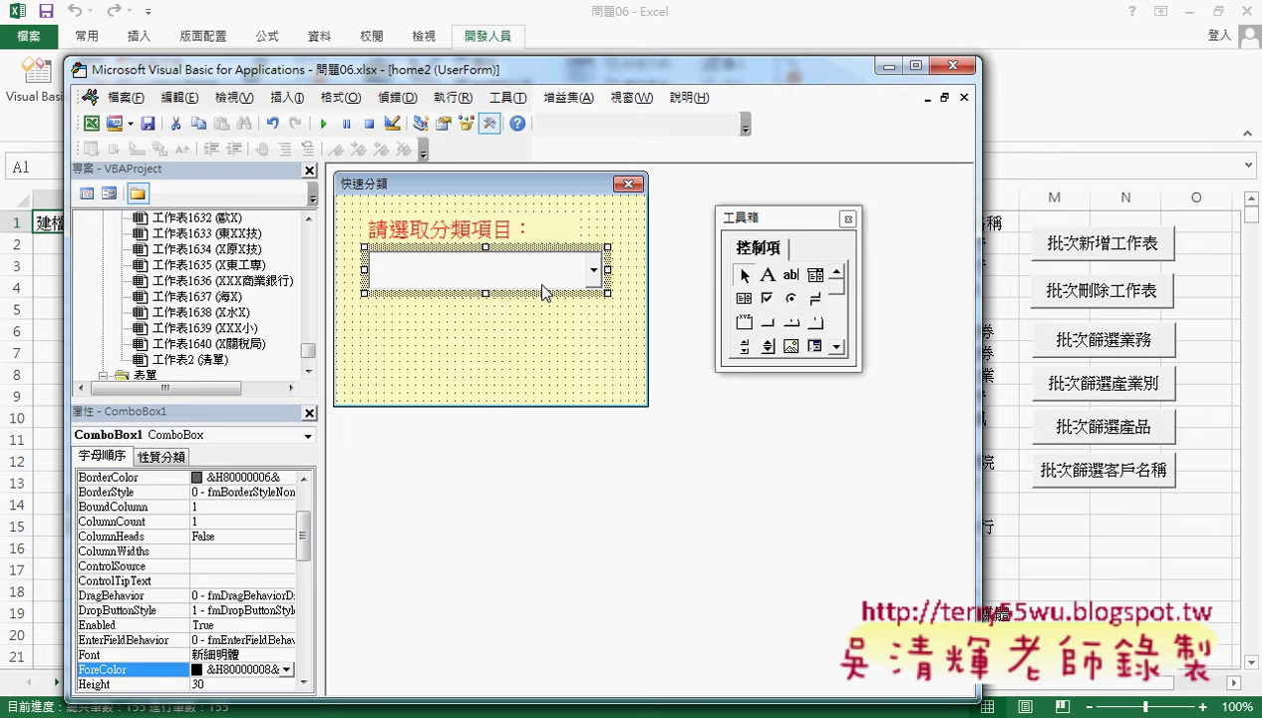
pyautogui.click(284, 654)
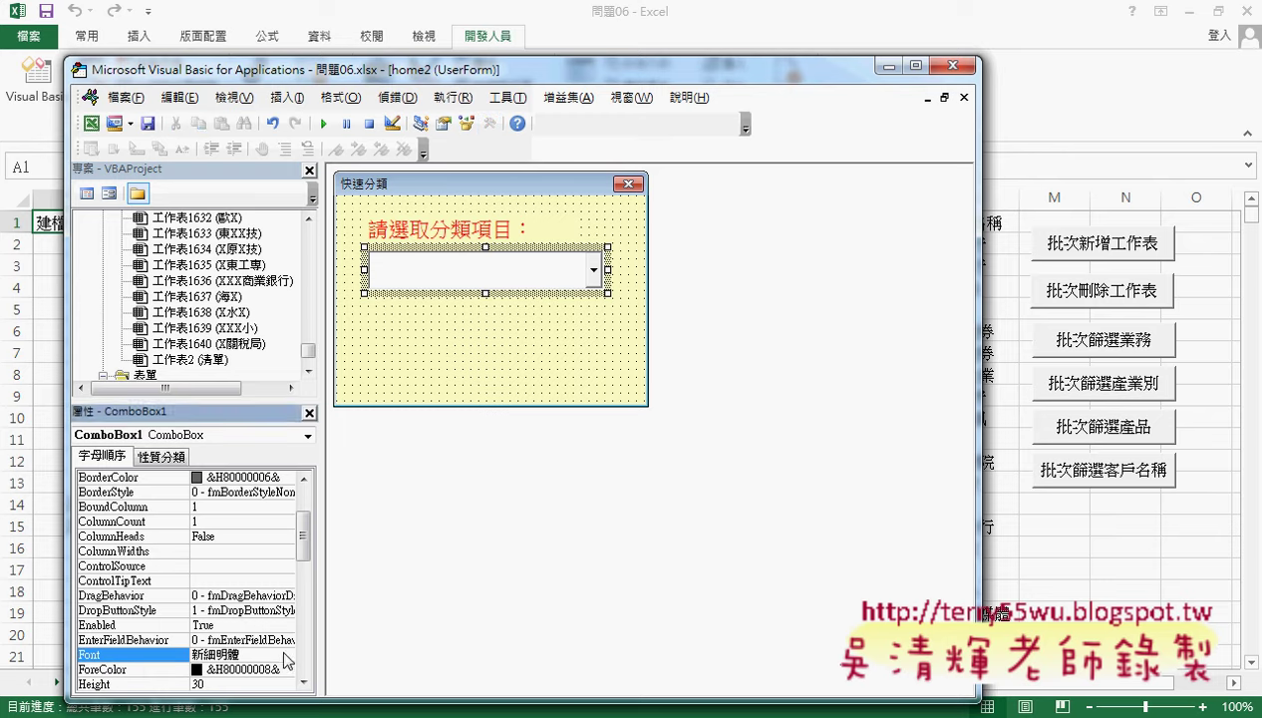
pyautogui.click(286, 655)
pyautogui.click(384, 299)
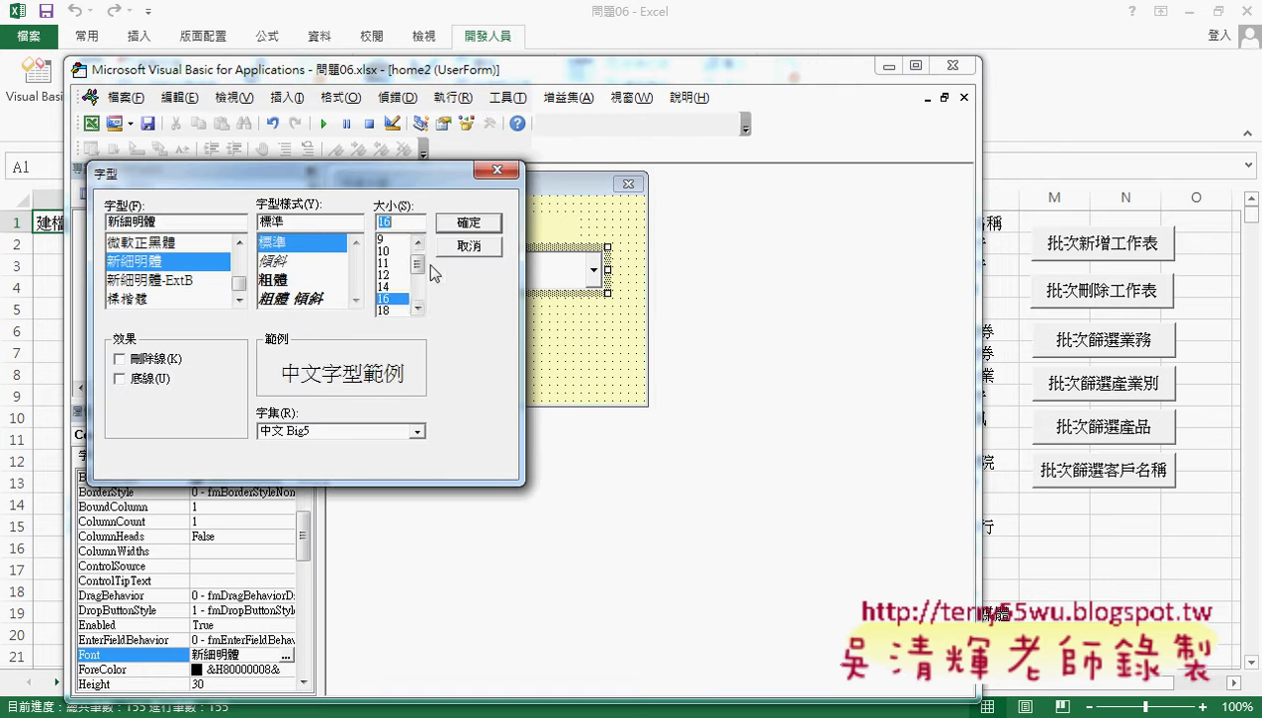
pyautogui.click(467, 224)
pyautogui.click(526, 344)
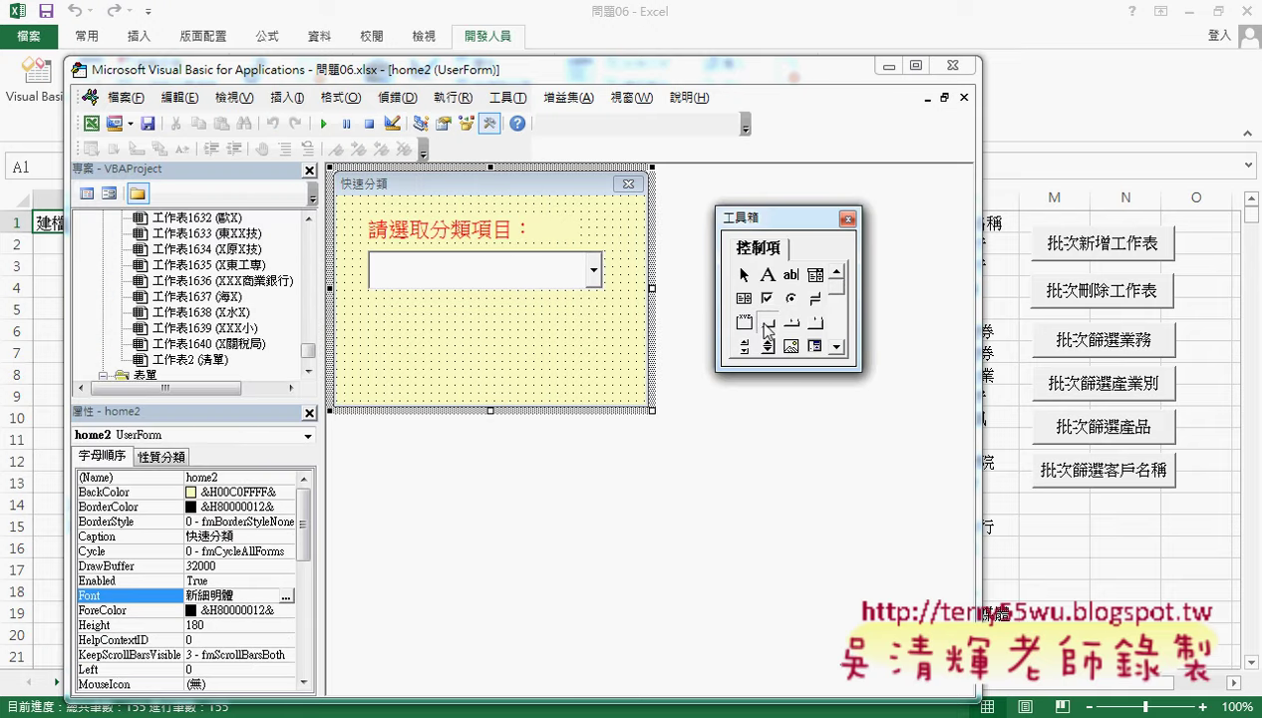
# Draw a command button below the dropdown and caption it 確定.
pyautogui.click(766, 327)
pyautogui.moveTo(475, 319); pyautogui.dragTo(608, 356)
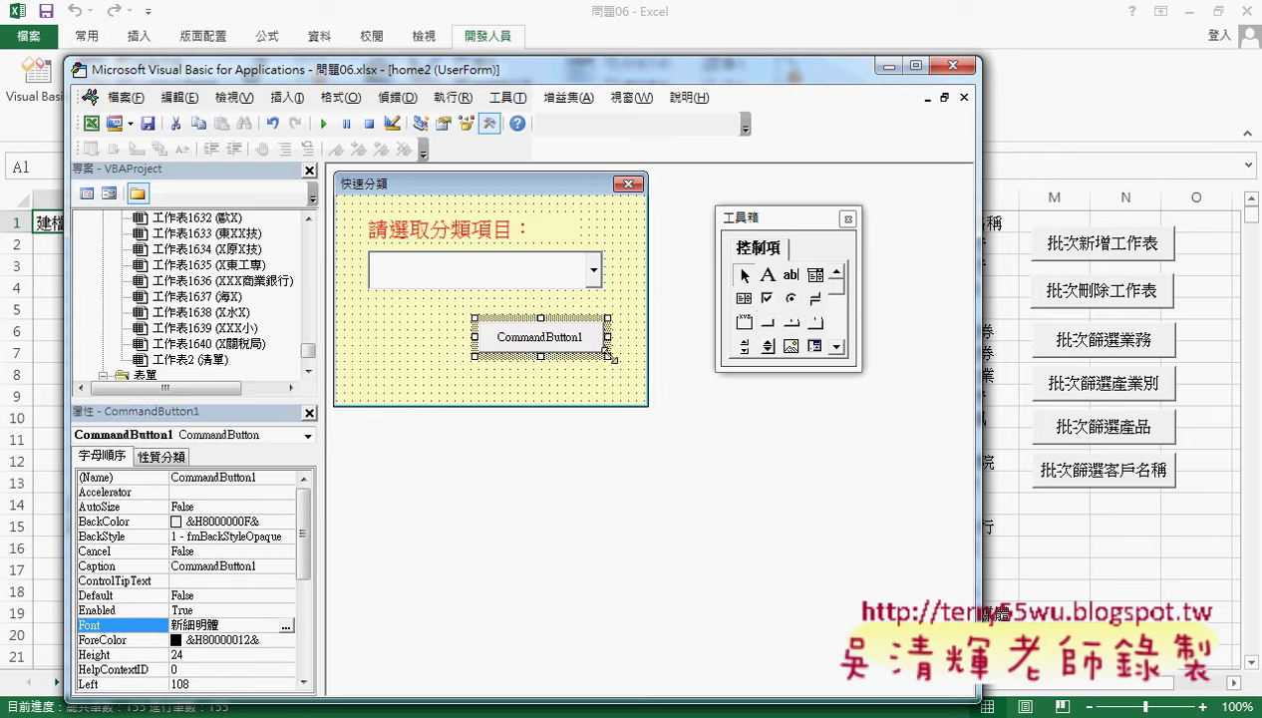
pyautogui.click(280, 563)
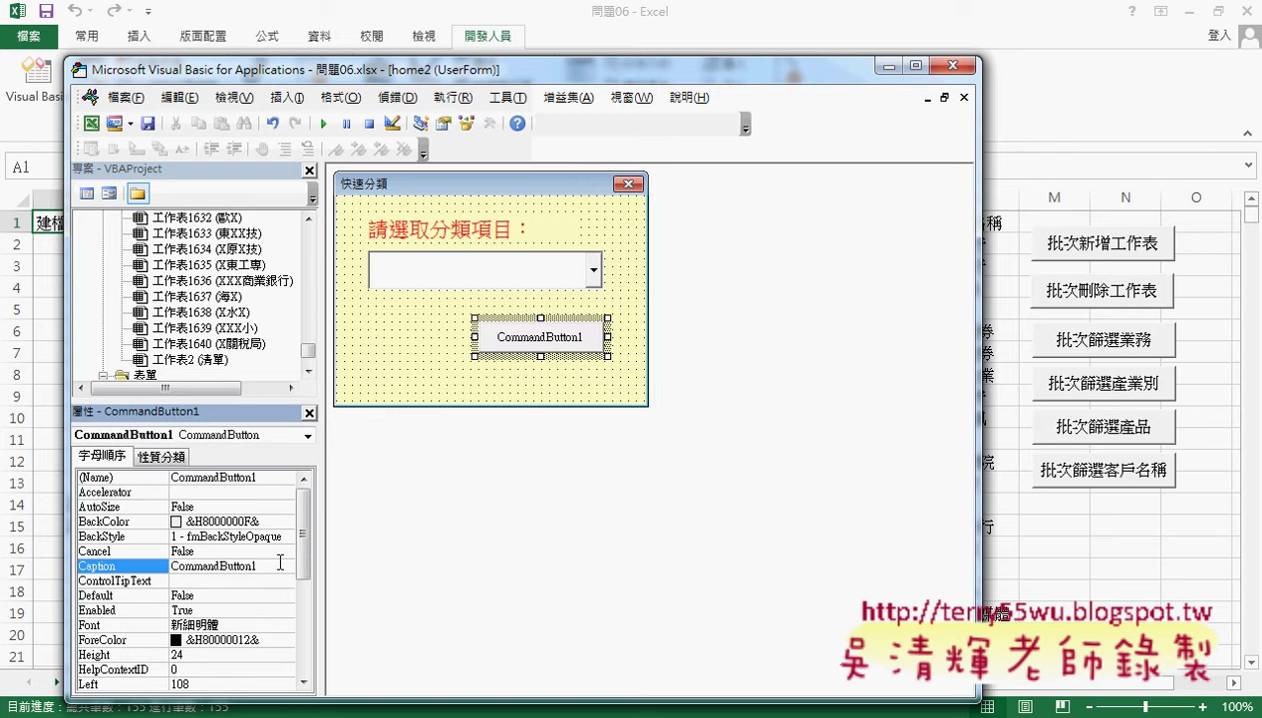
pyautogui.click(210, 550)
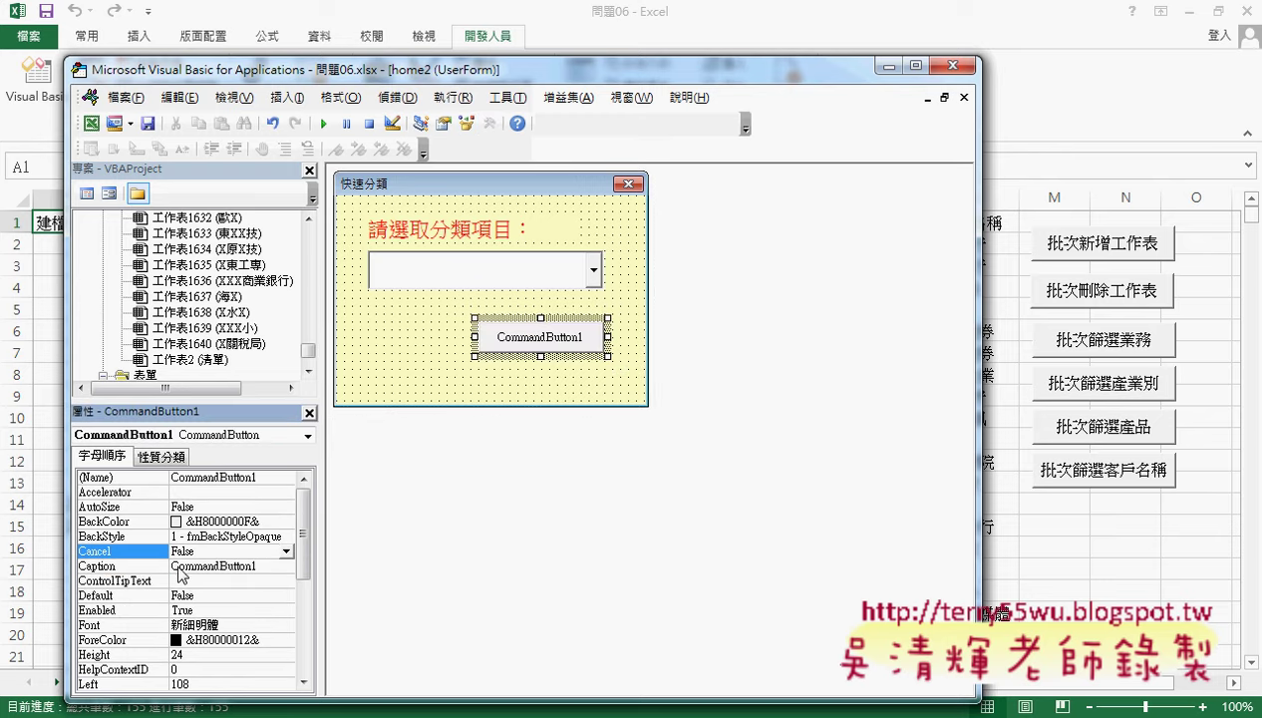
pyautogui.click(89, 567)
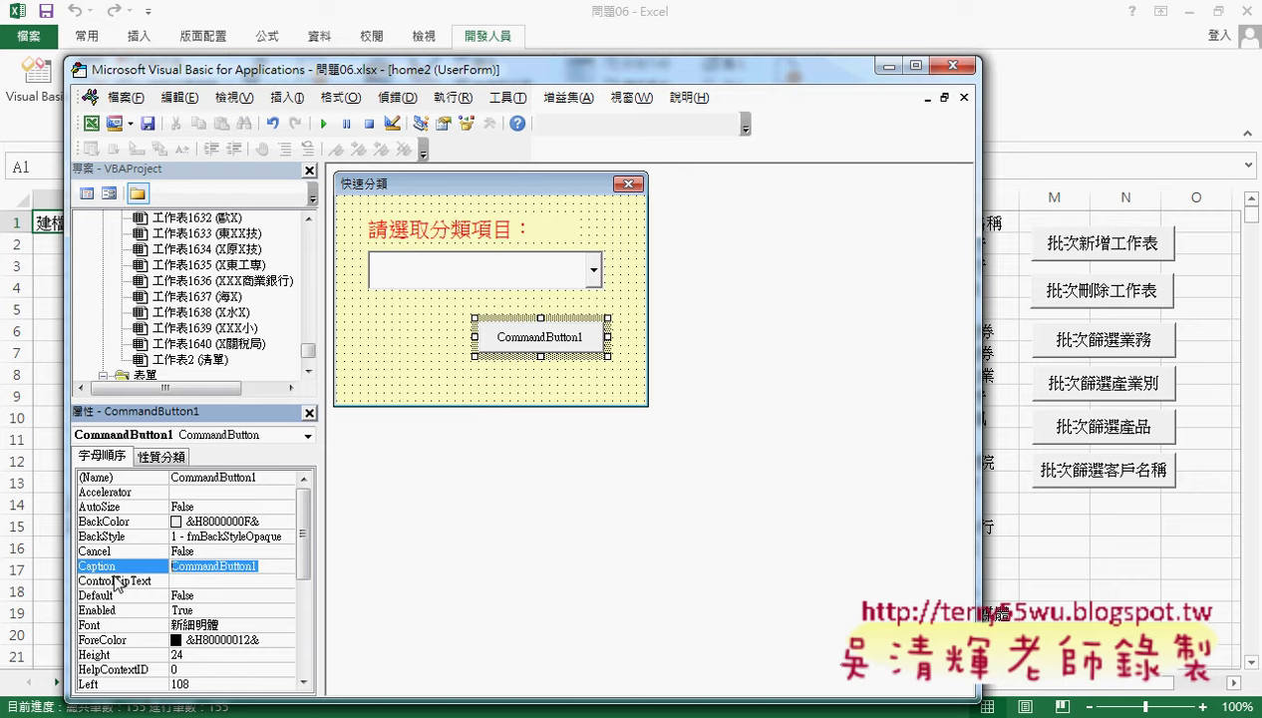
pyautogui.write('確定')
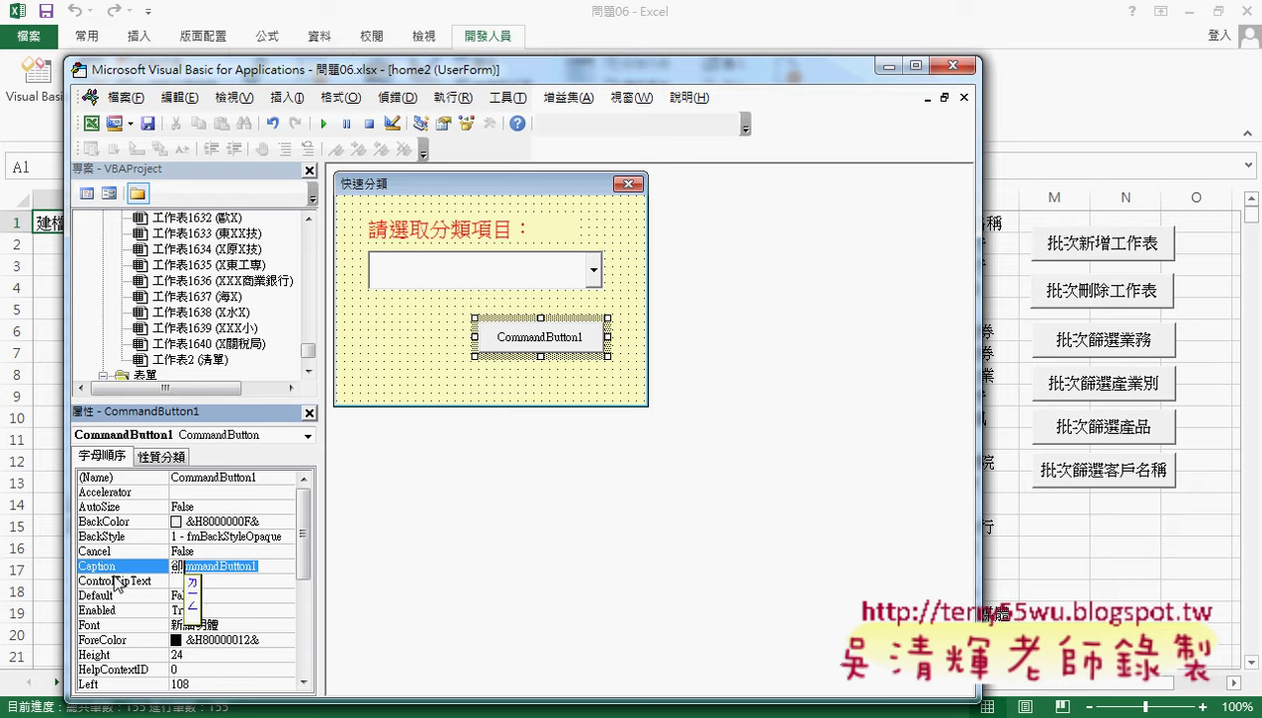
# Give the 確定 button 16-point text in red (&H000000FF&).
pyautogui.click(286, 624)
pyautogui.click(288, 625)
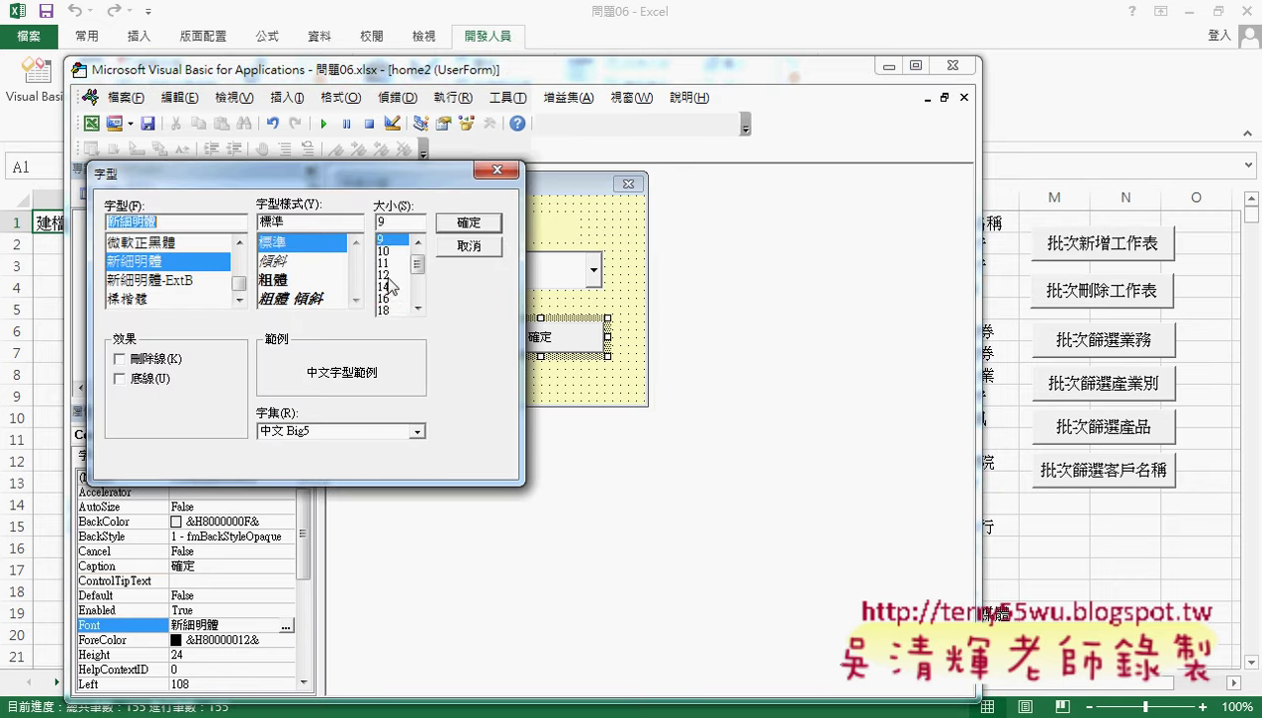
pyautogui.click(383, 298)
pyautogui.click(467, 222)
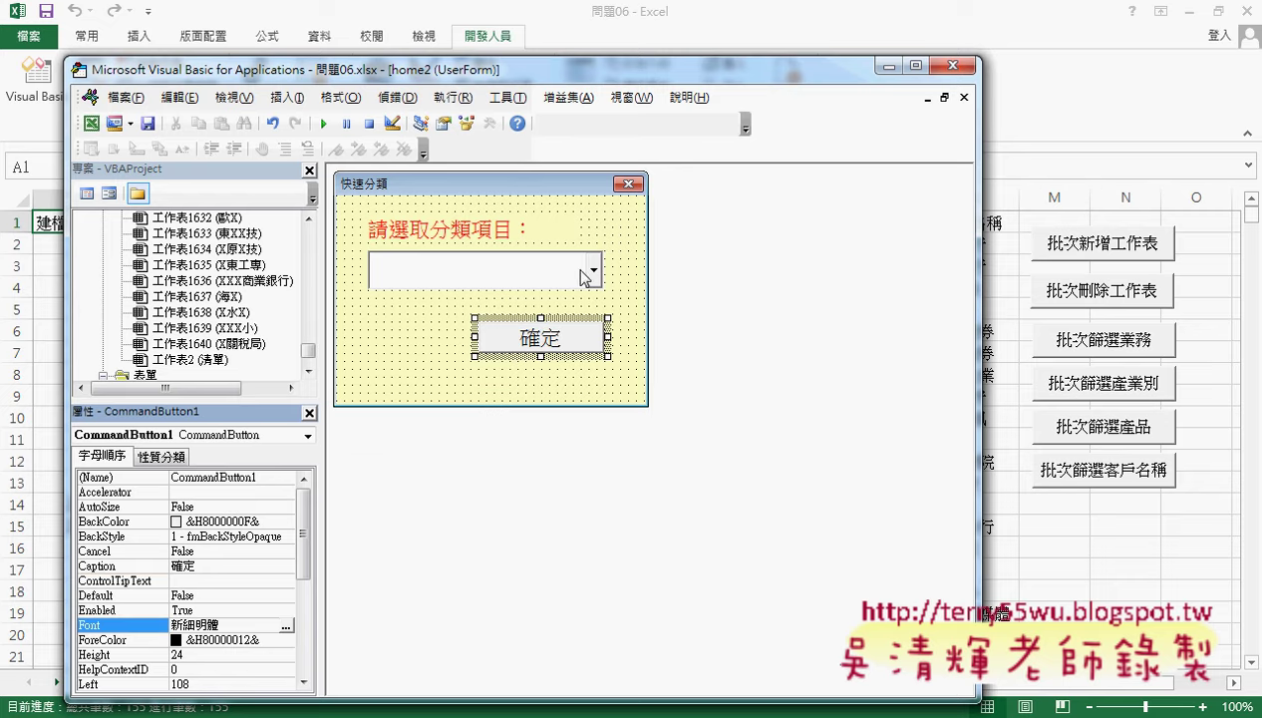
pyautogui.click(122, 640)
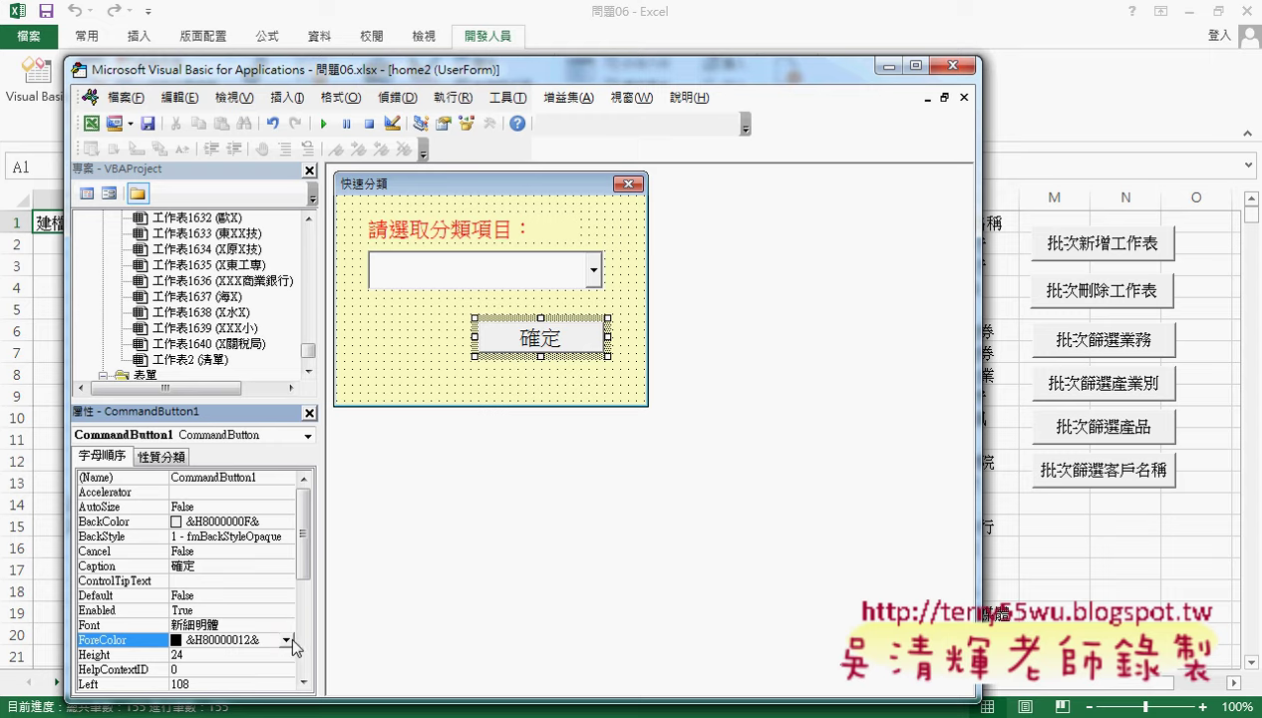
pyautogui.click(286, 640)
pyautogui.click(154, 479)
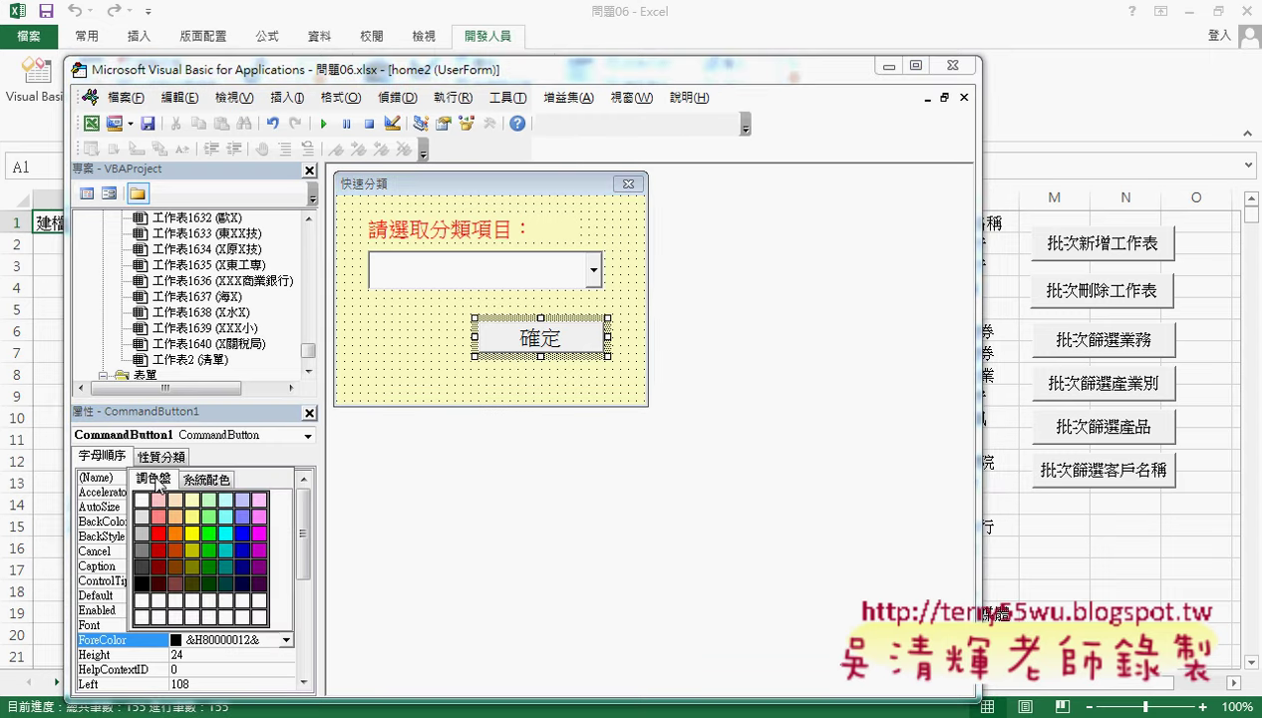
pyautogui.click(162, 539)
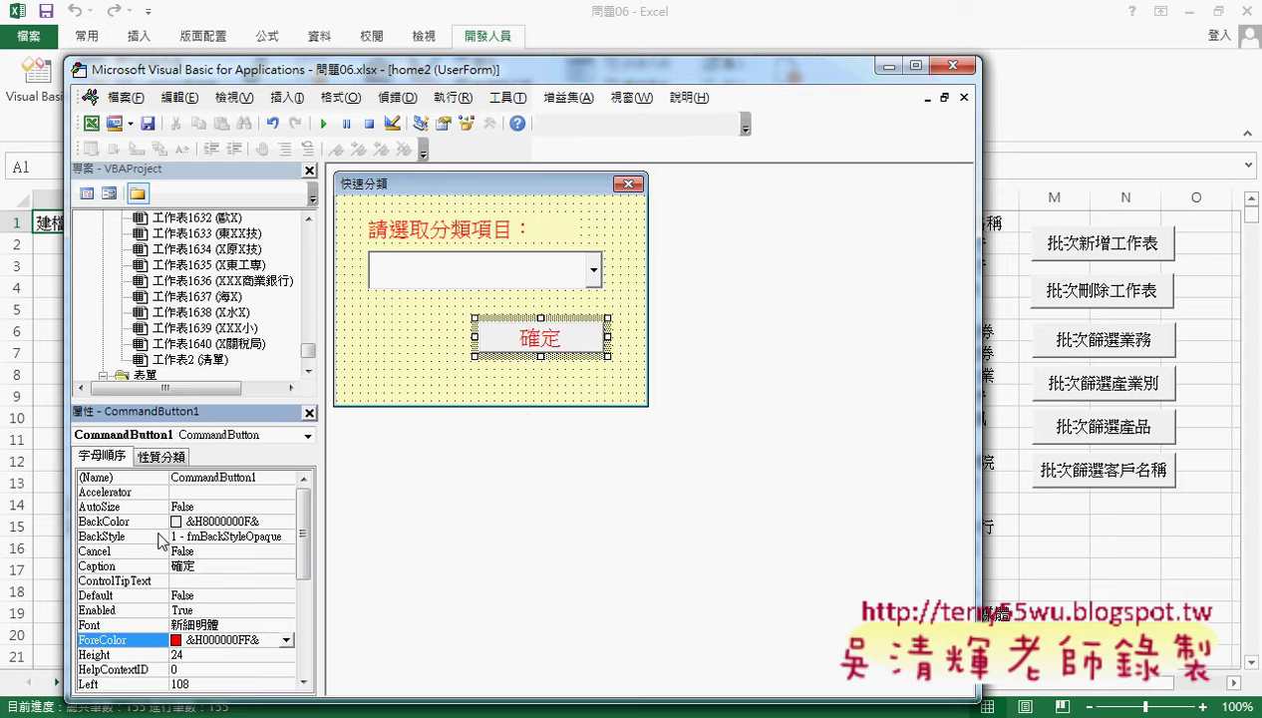
pyautogui.click(538, 389)
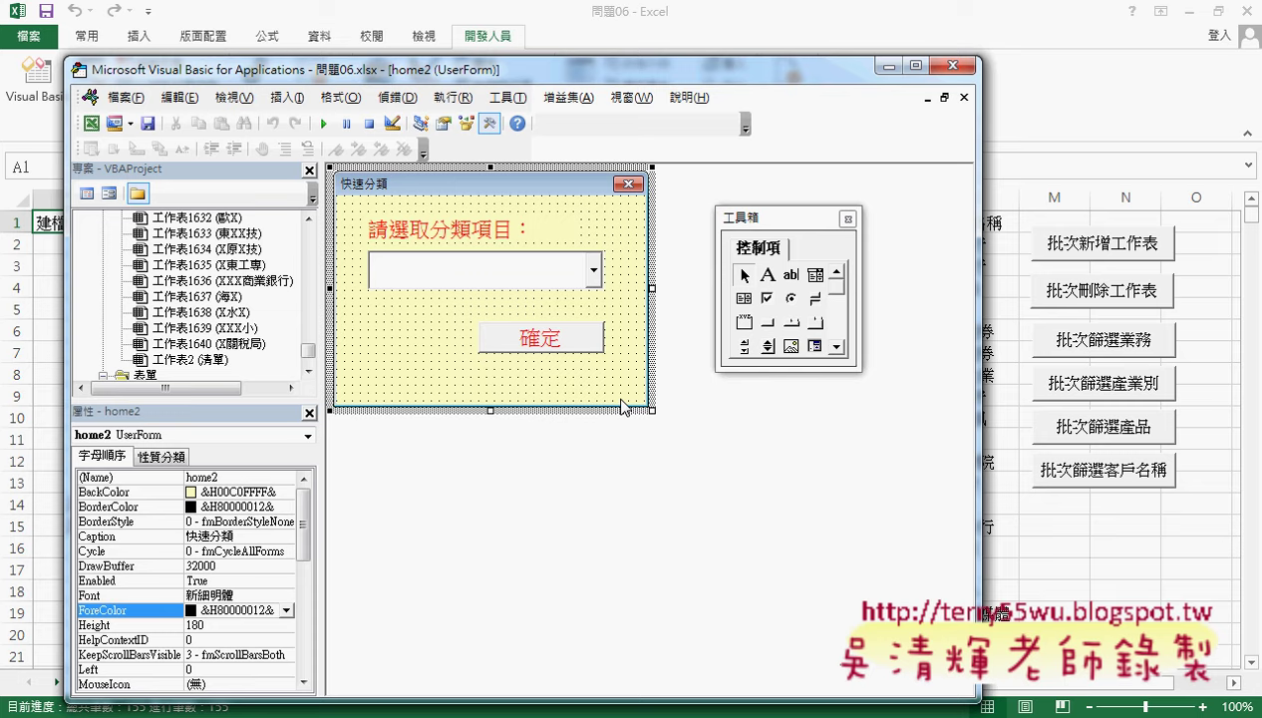
# Narrow the form slightly, run it over the 問題06 sheet, and open its empty dropdown.
pyautogui.moveTo(652, 289); pyautogui.dragTo(646, 289)
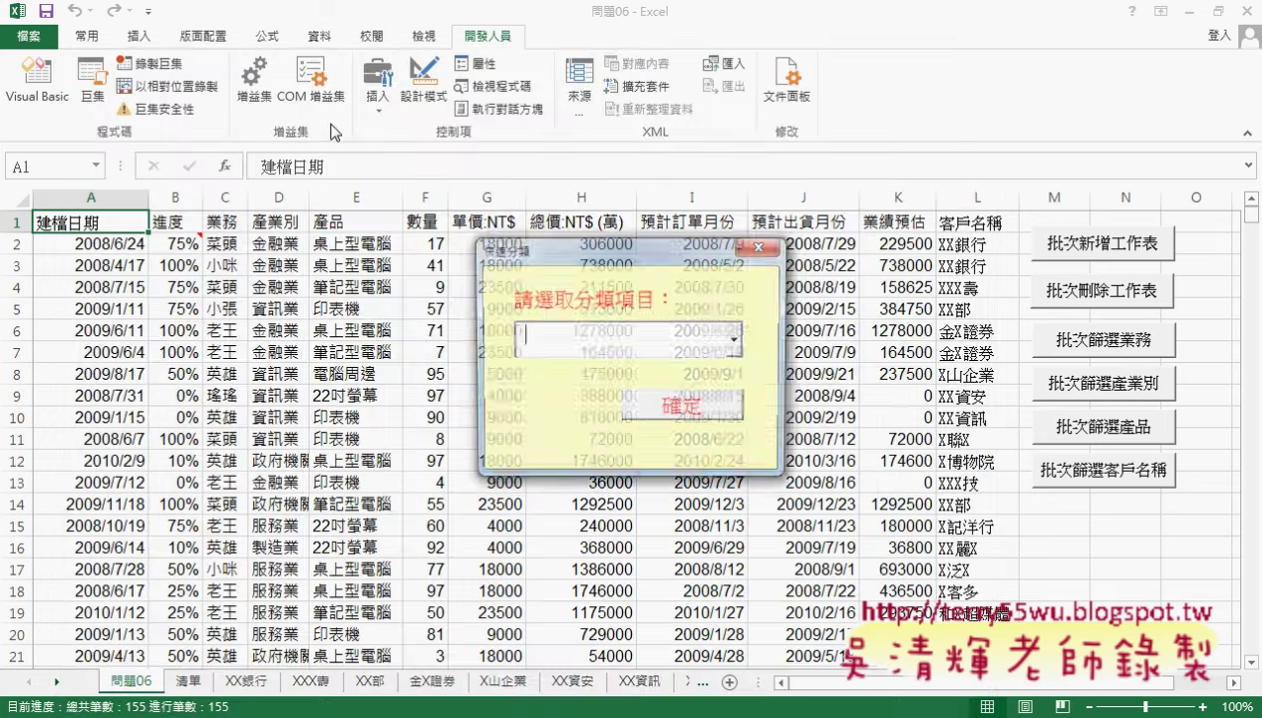
pyautogui.click(324, 124)
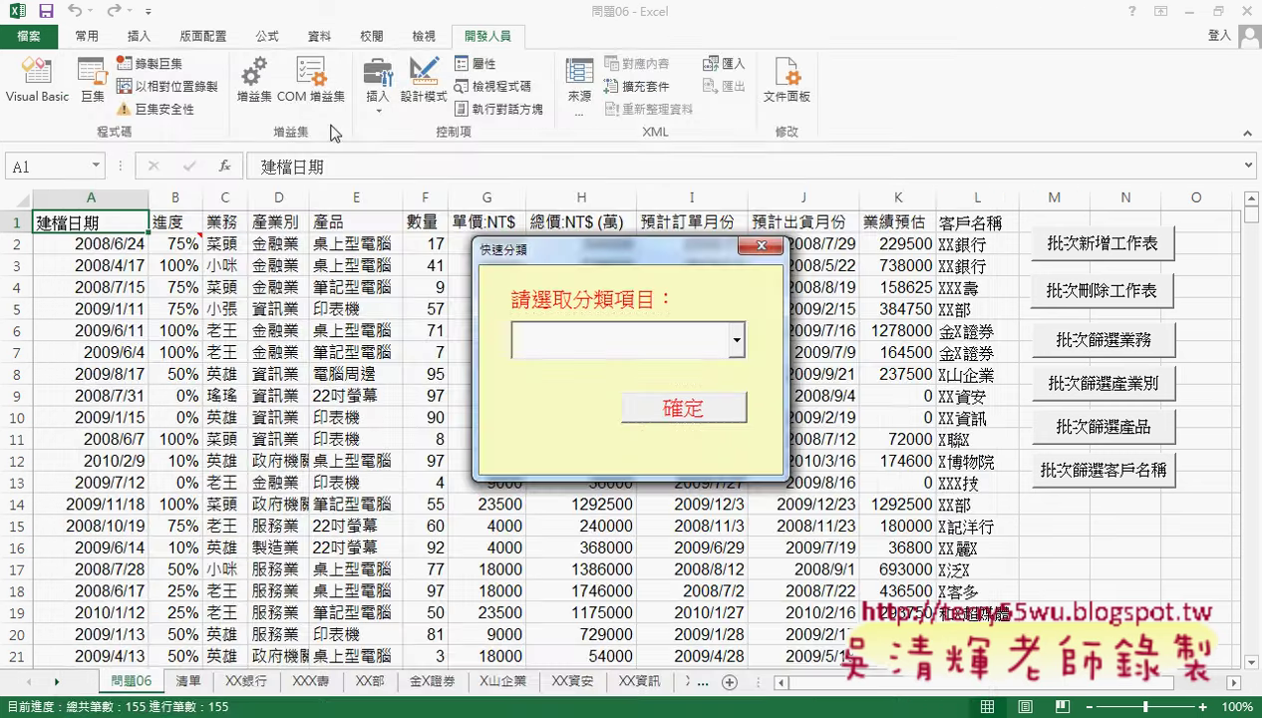
pyautogui.click(737, 341)
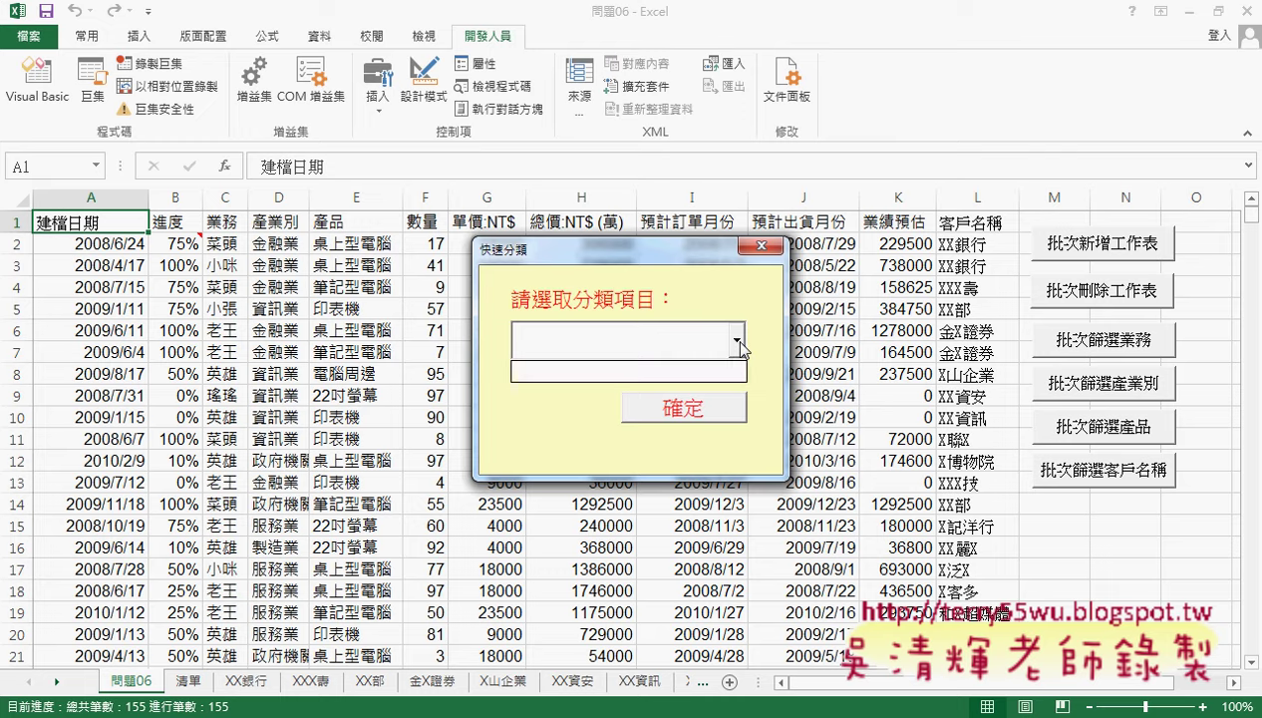